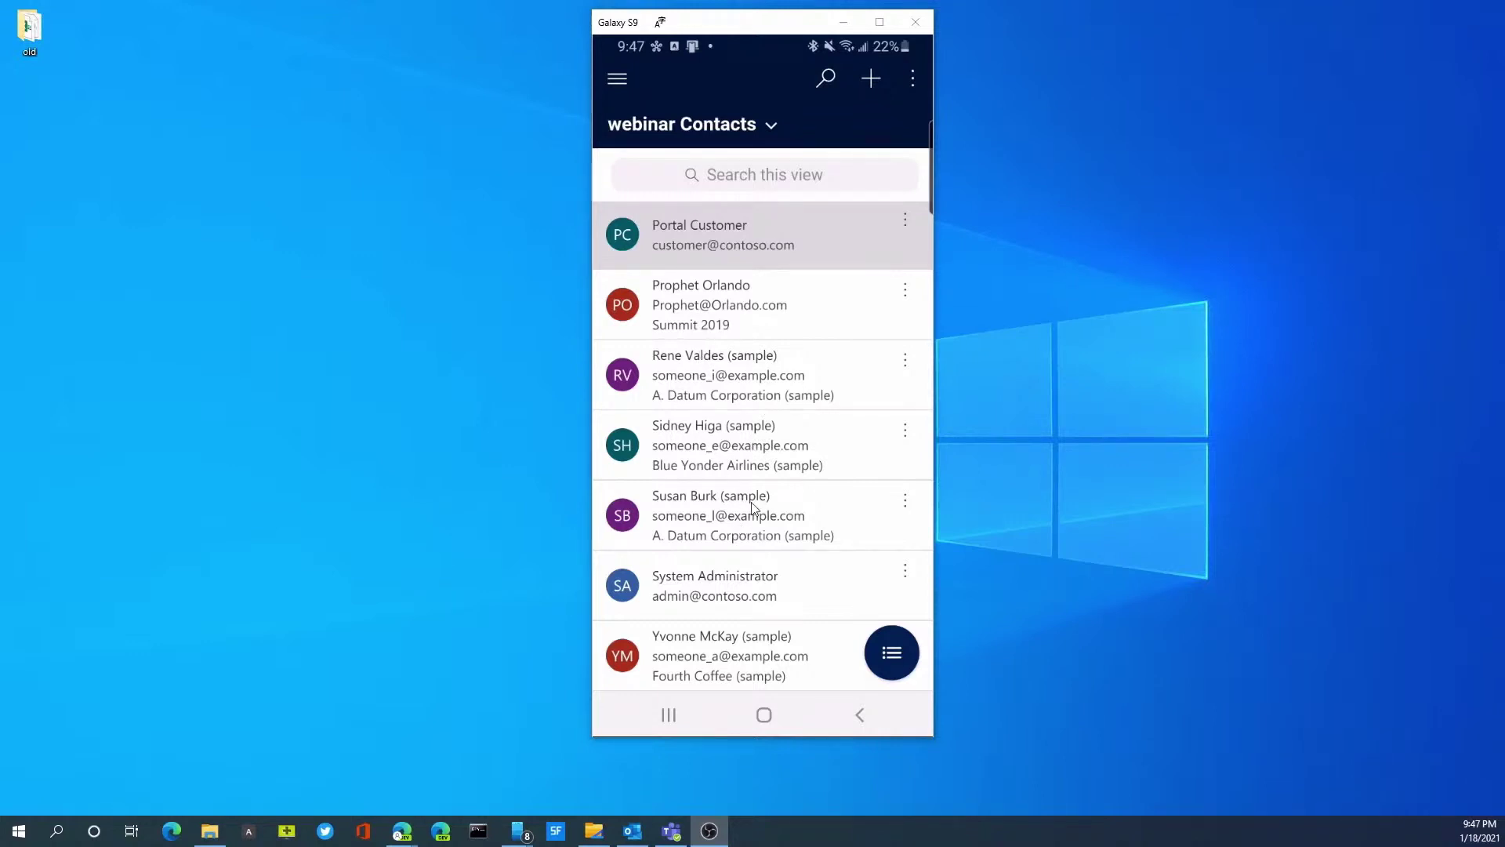
Open the first A. Datum Corporation contact in the list and view its Details and Summary information
left_click(904, 364)
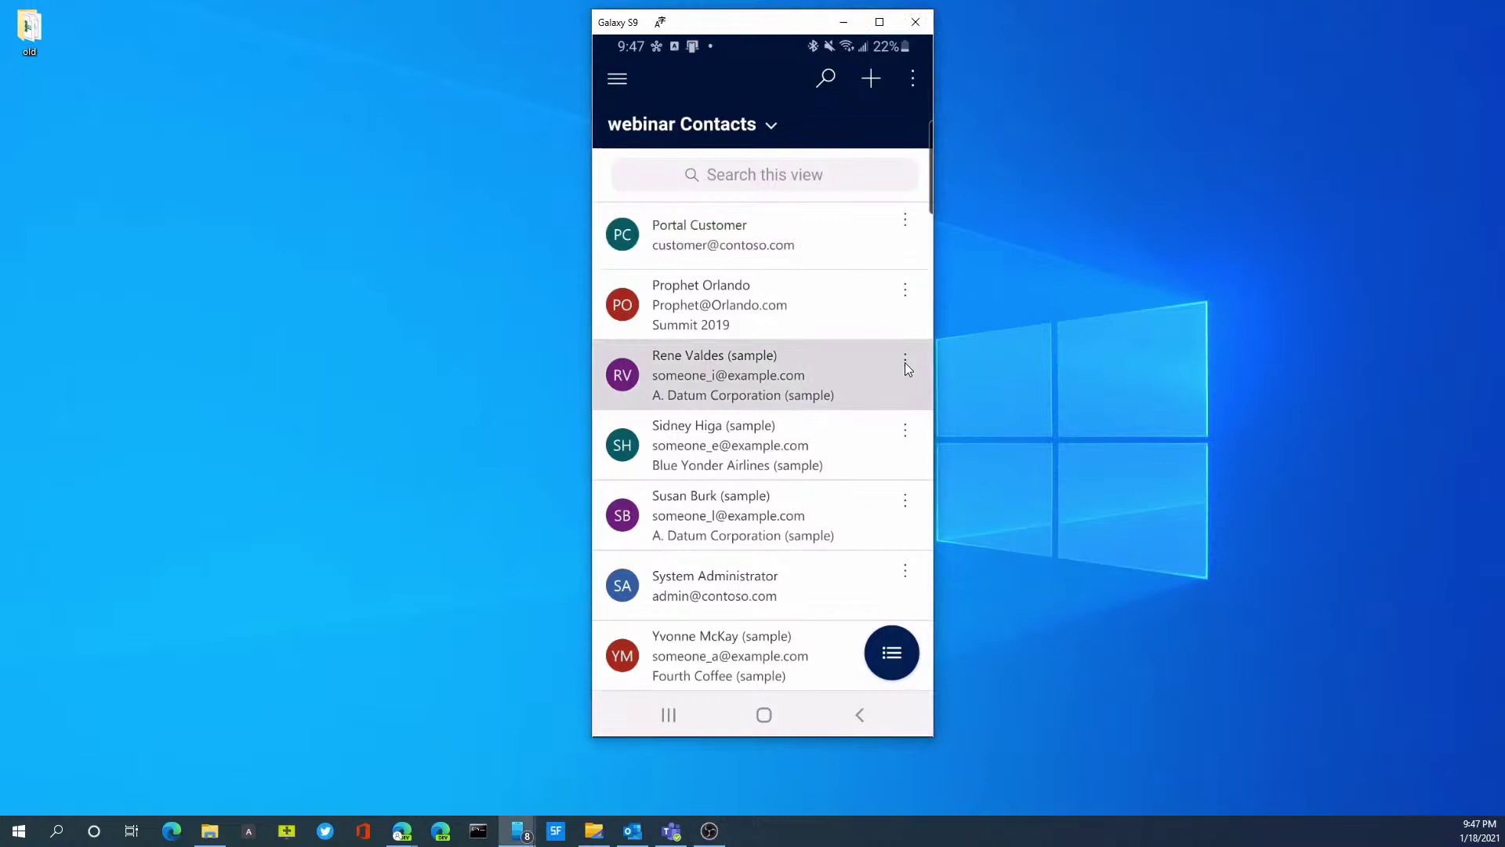
left_click(826, 386)
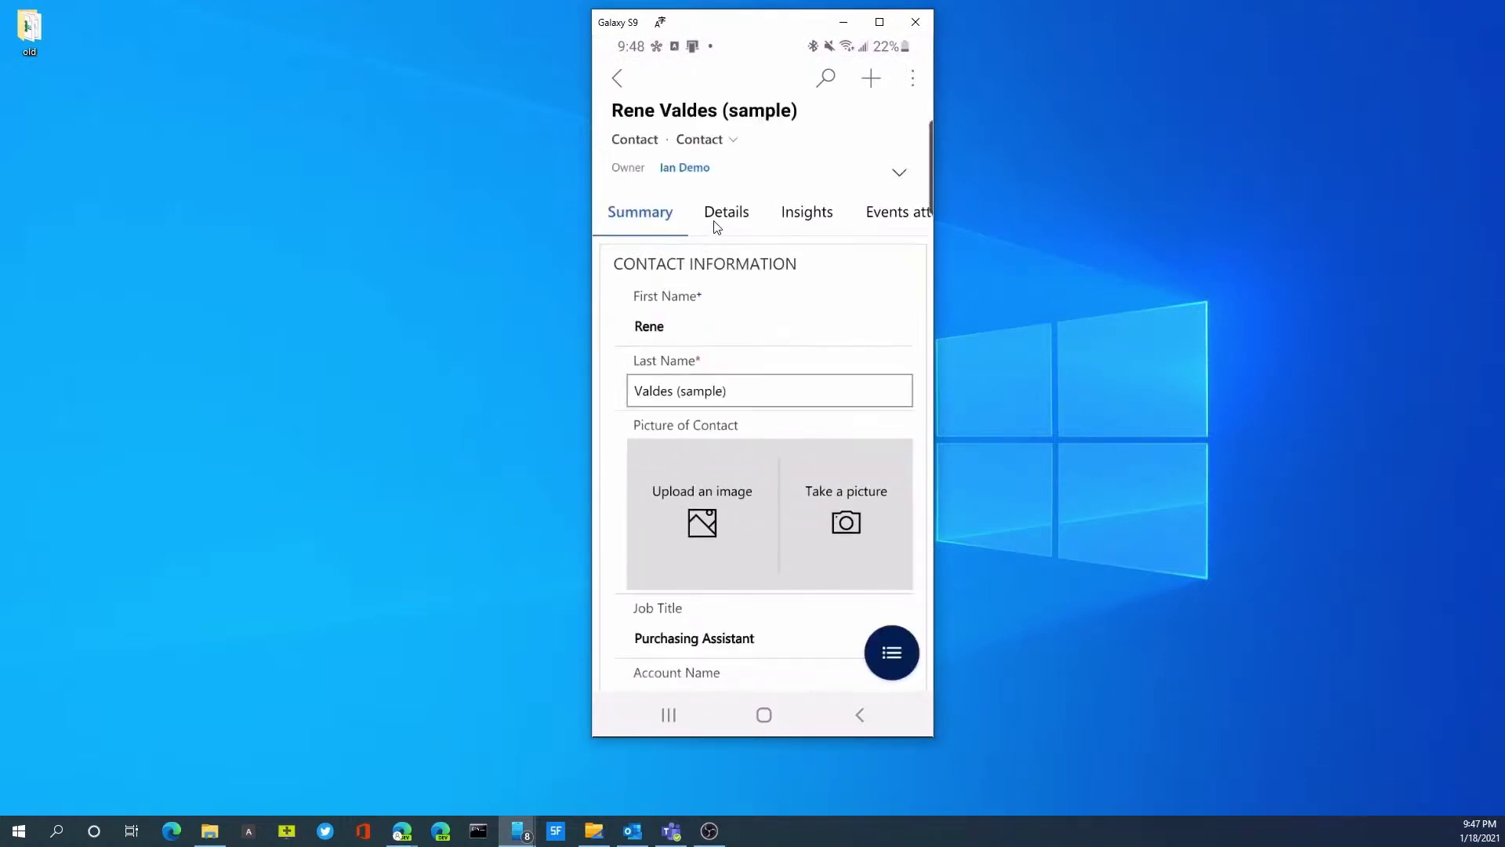
left_click(739, 228)
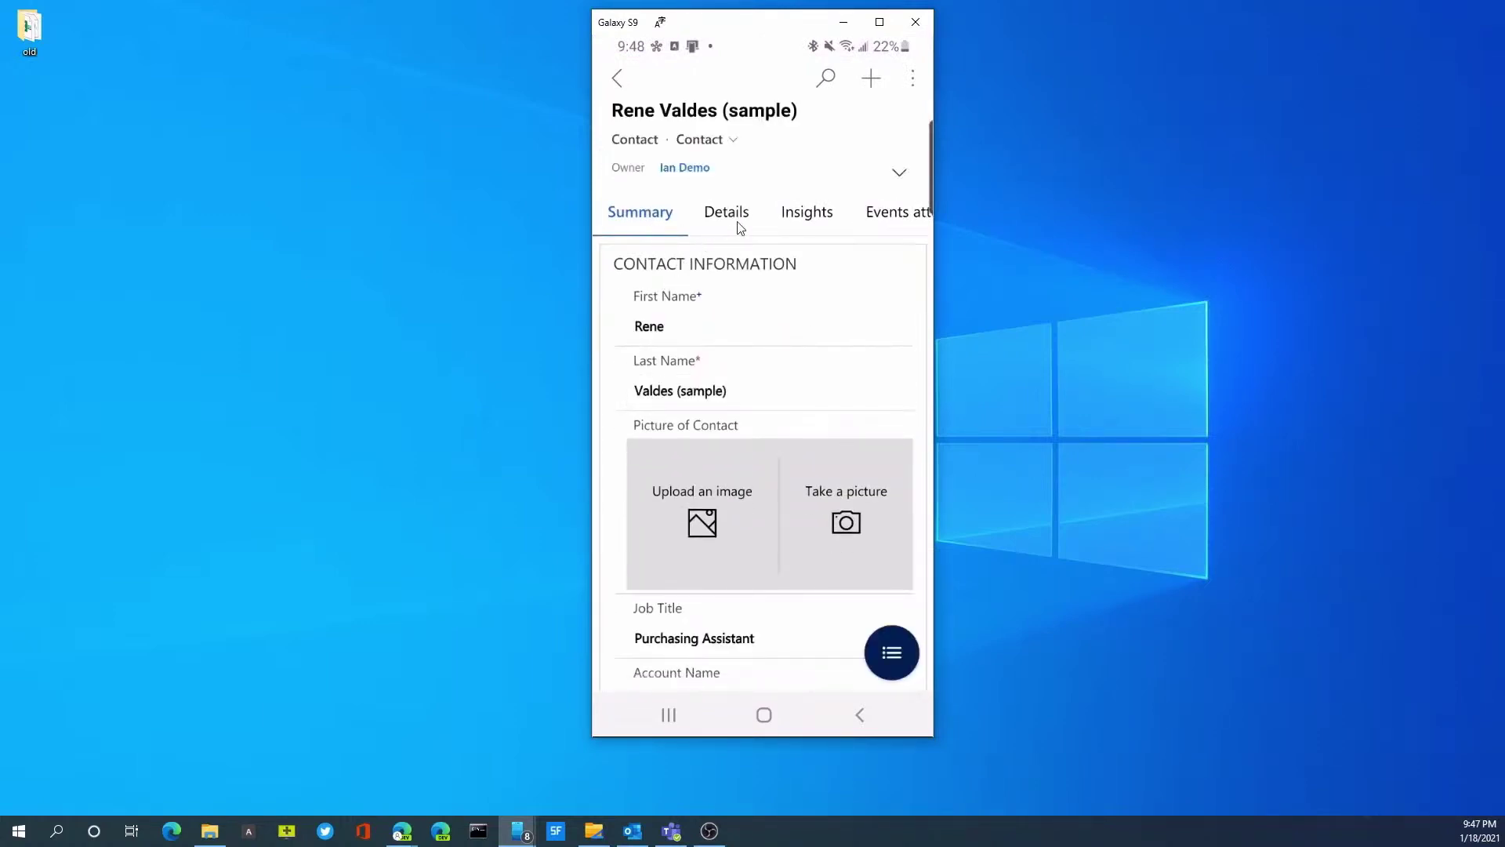
left_click(656, 220)
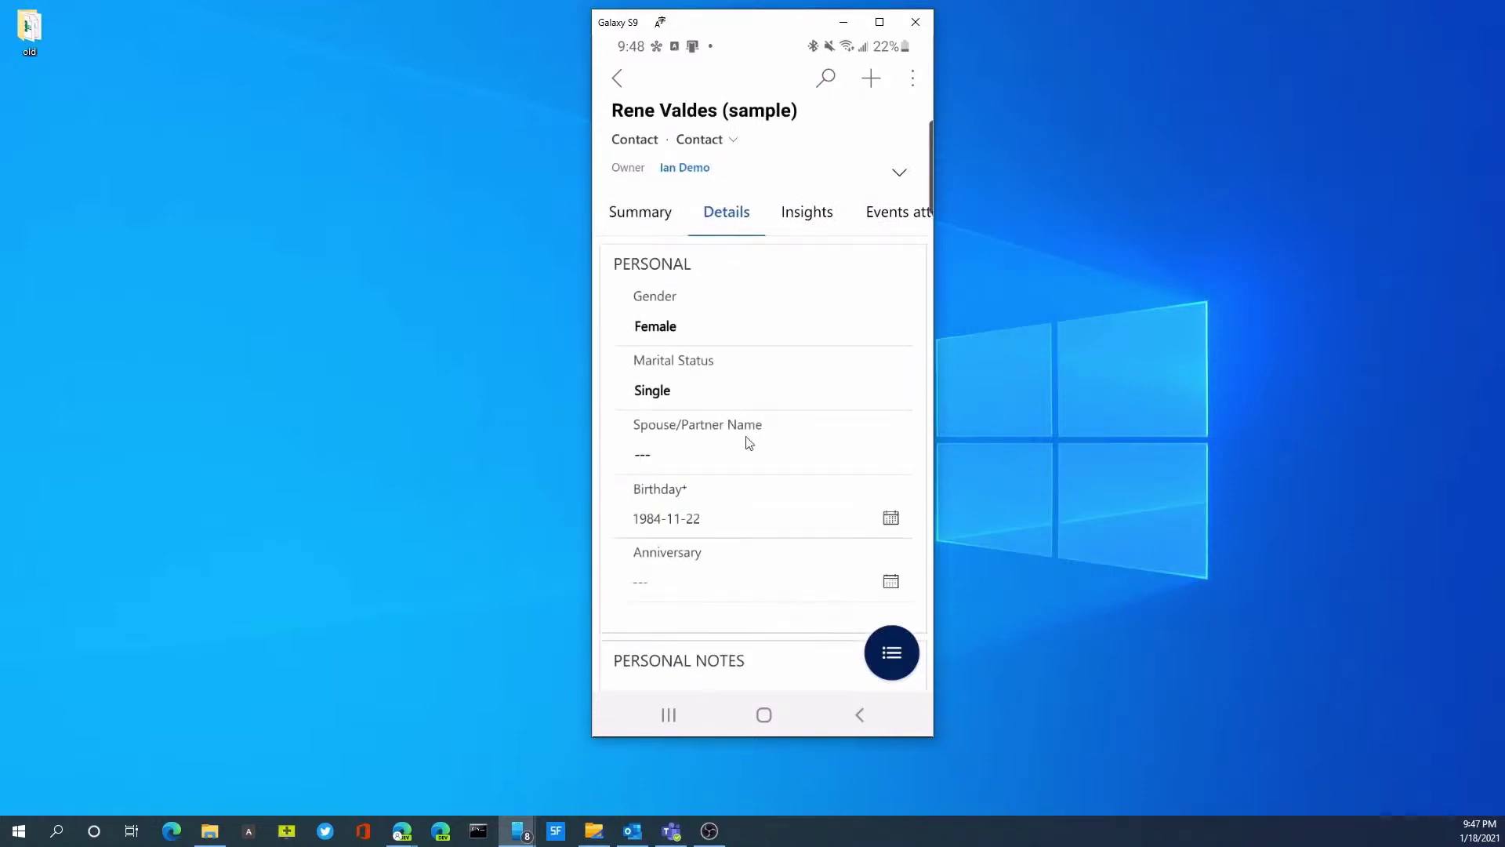
Examine the contact's summary information from the job title through the address fields to the location map
scroll(755, 486, "down", 5)
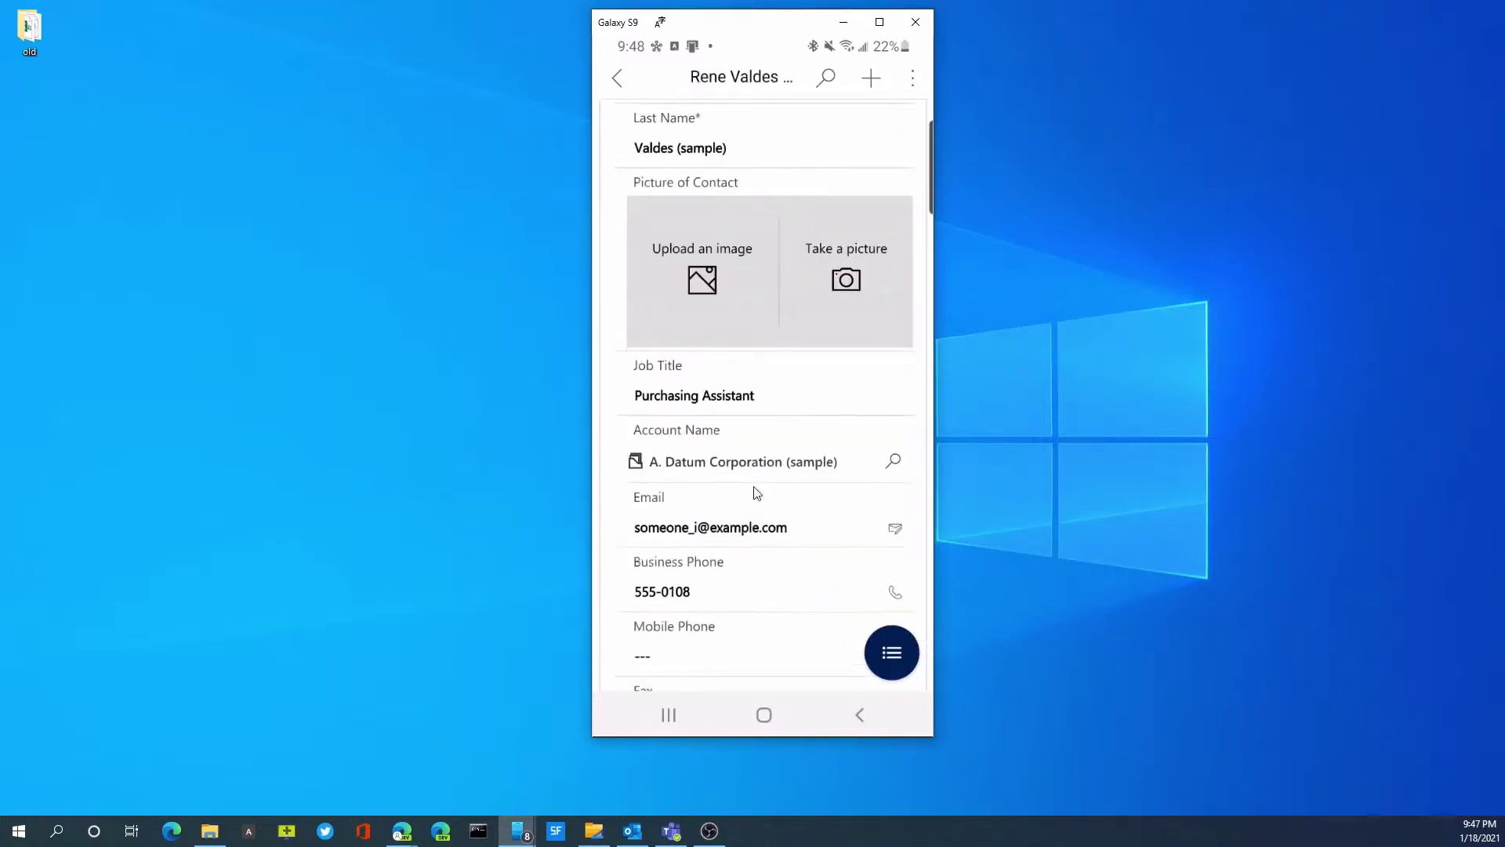
scroll(755, 492, "down", 7)
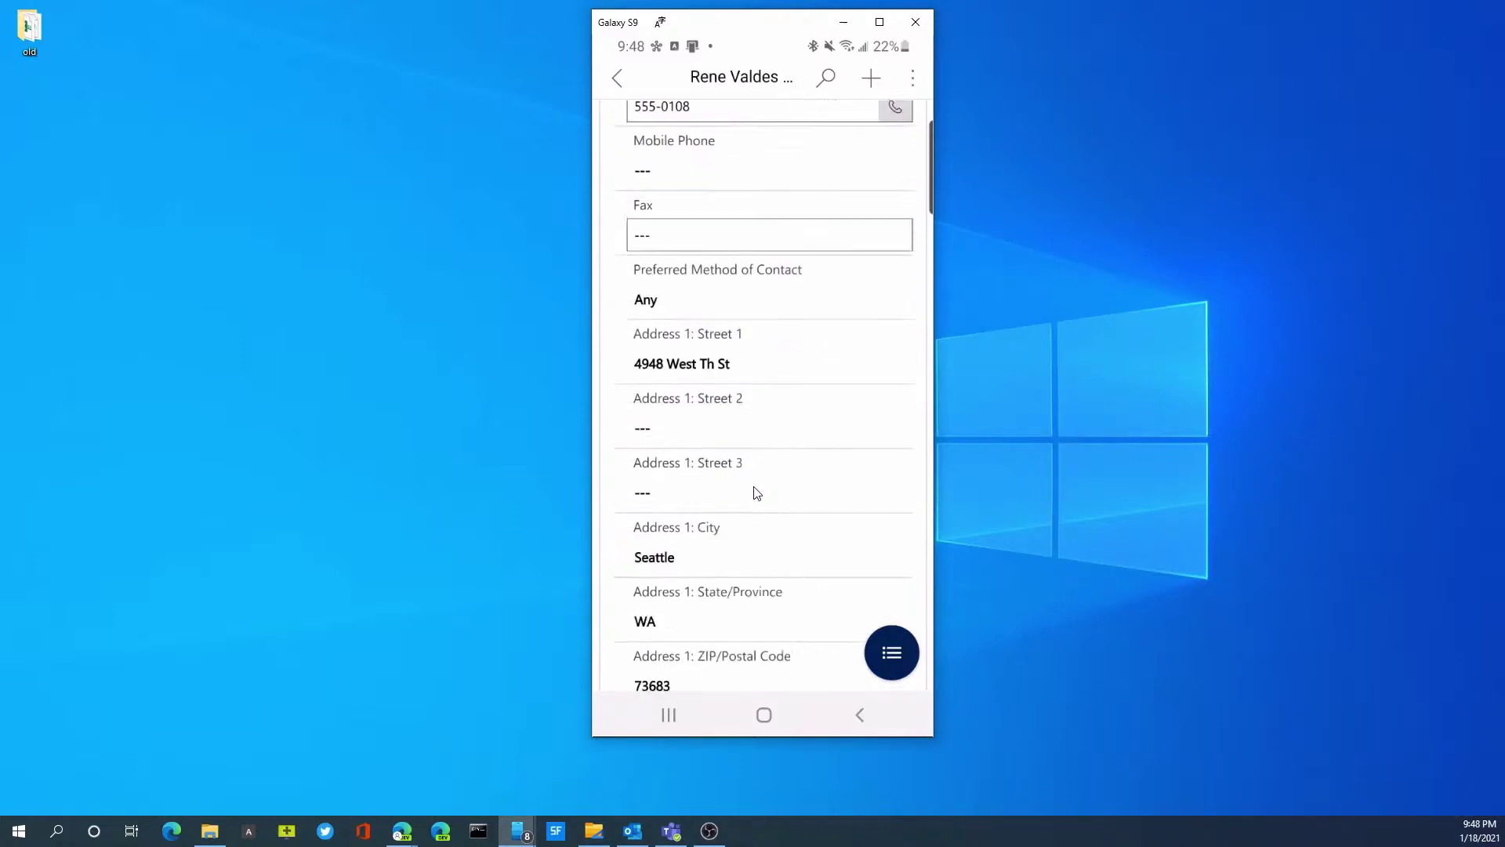
scroll(755, 495, "down", 4)
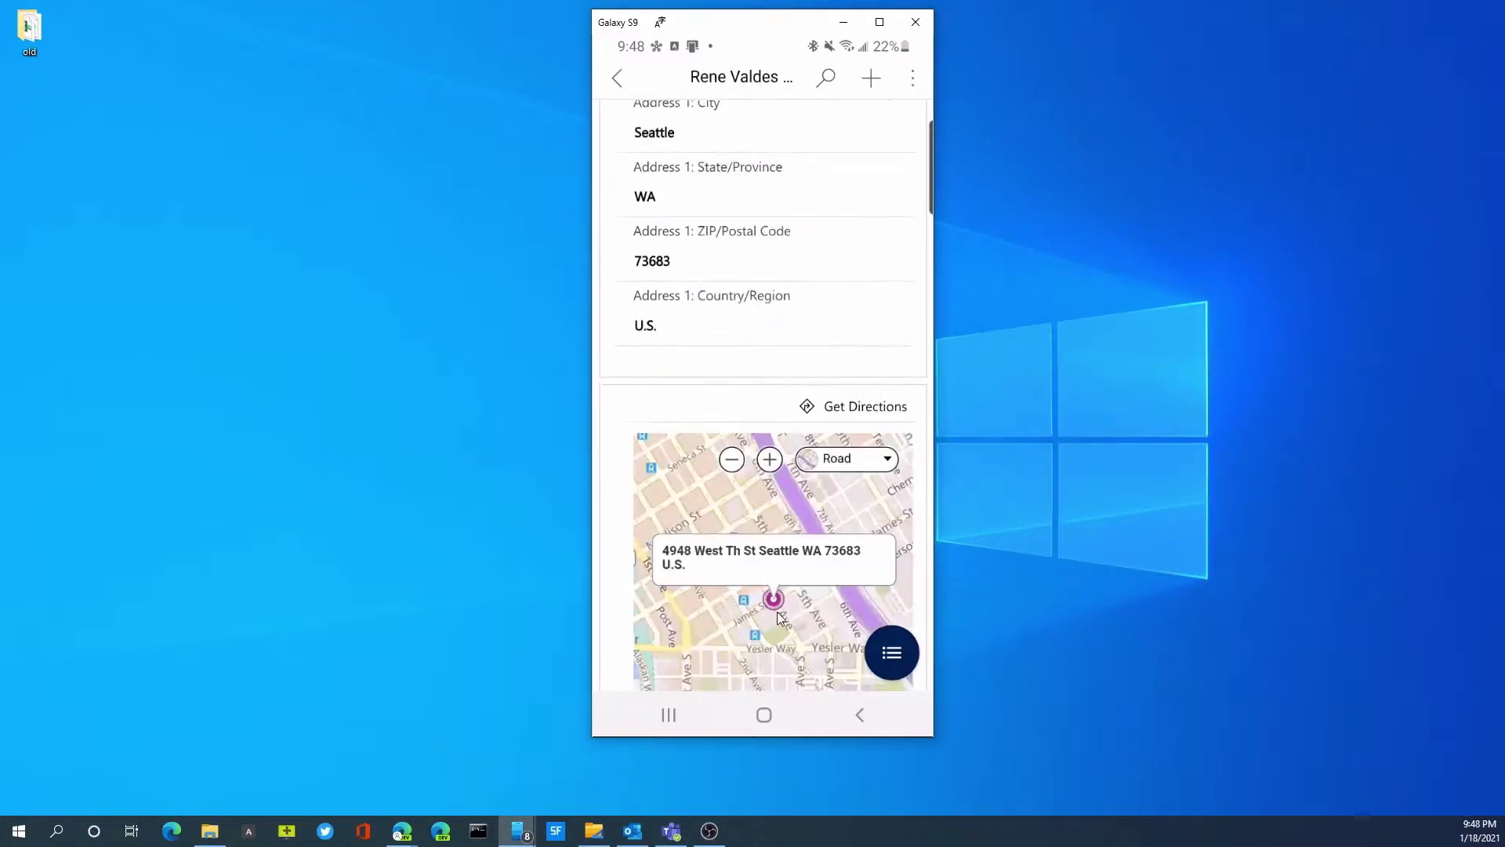
scroll(778, 612, "down", 2)
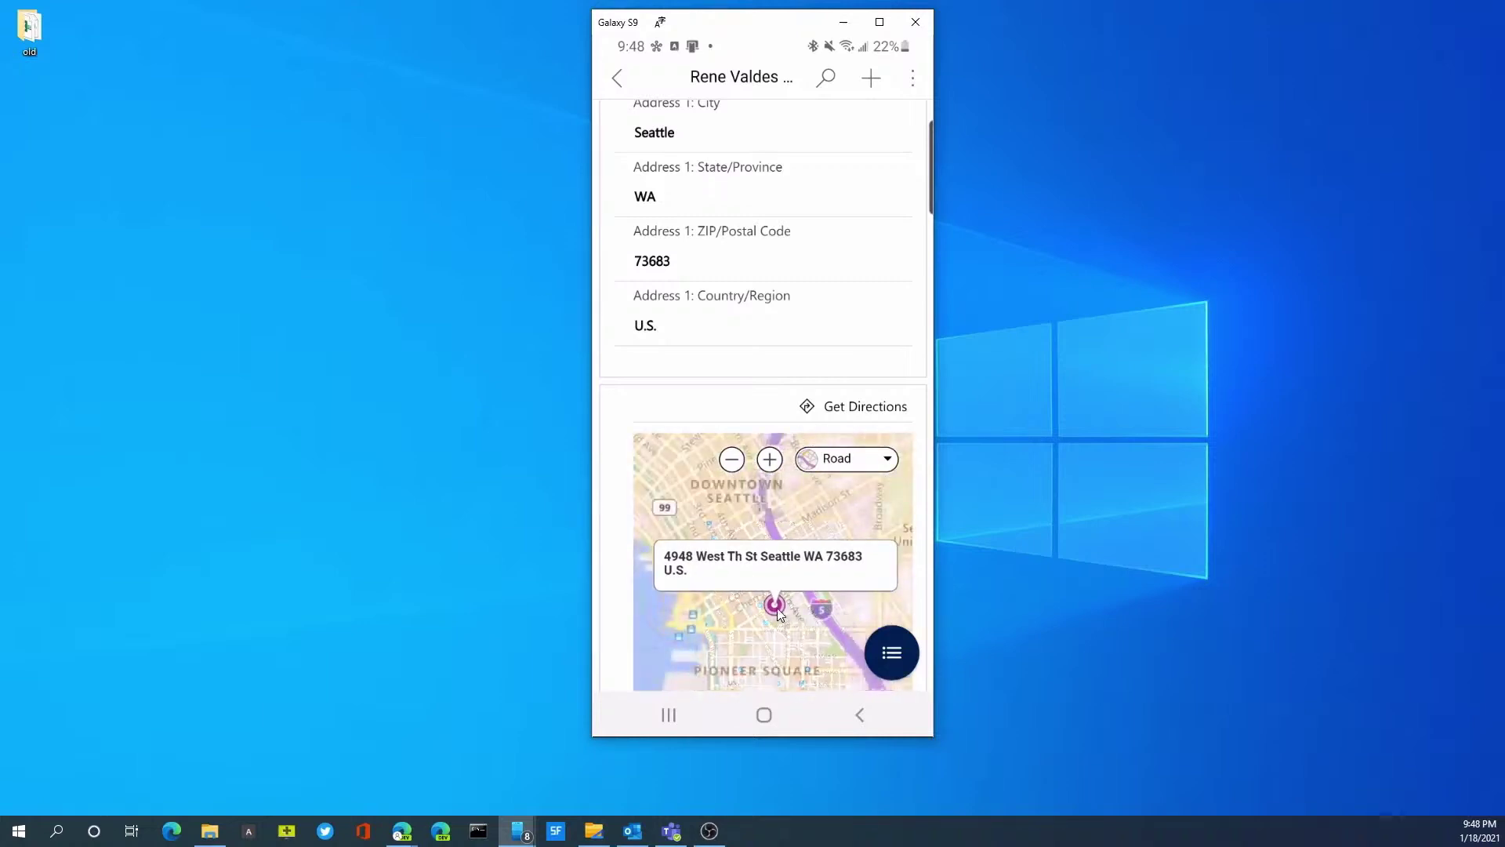
scroll(746, 520, "up", 3)
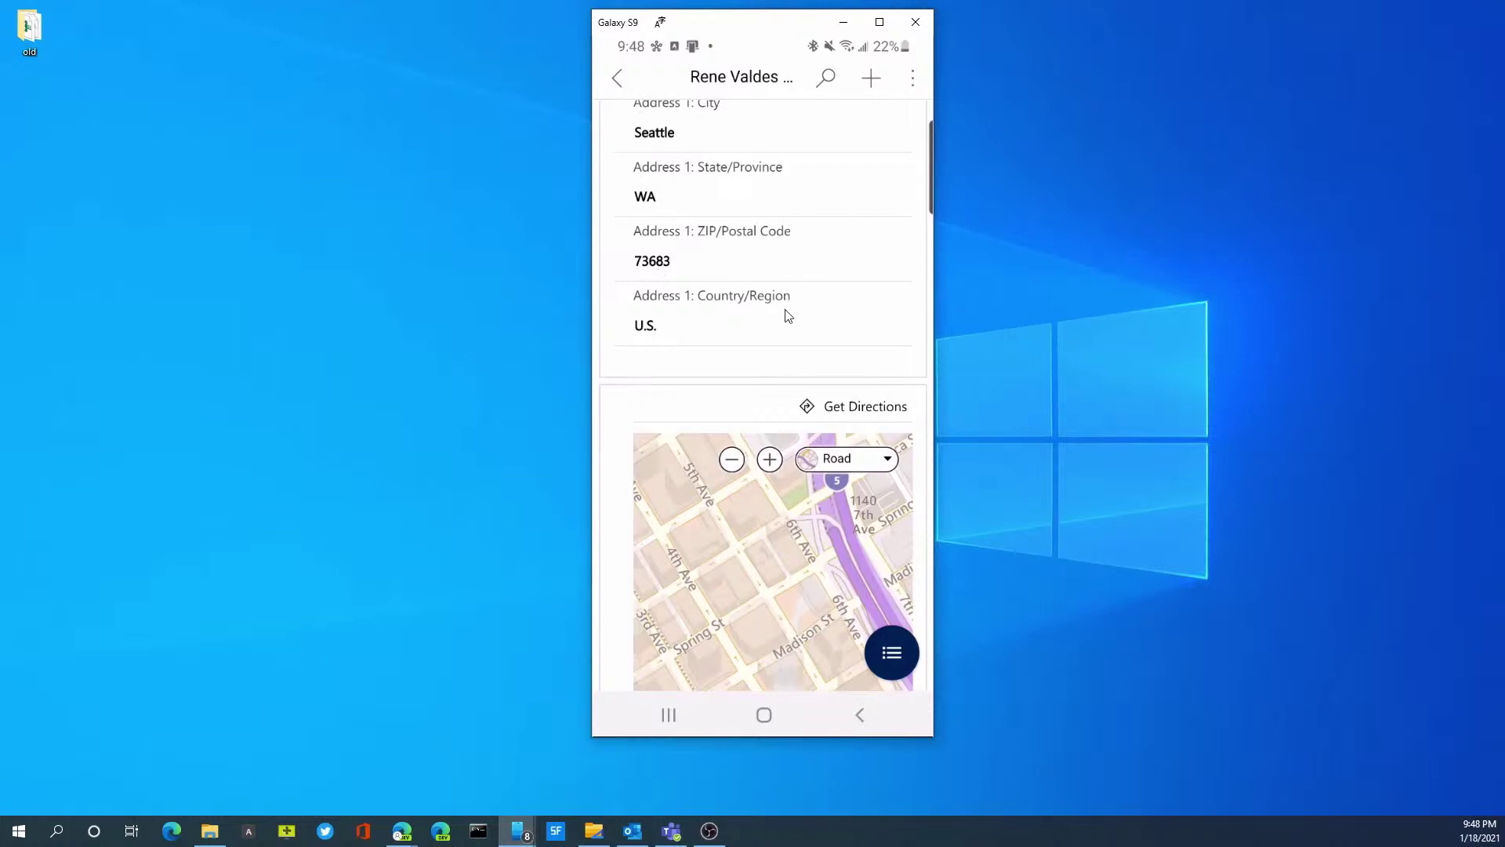
scroll(786, 318, "up", 5)
scroll(786, 329, "up", 2)
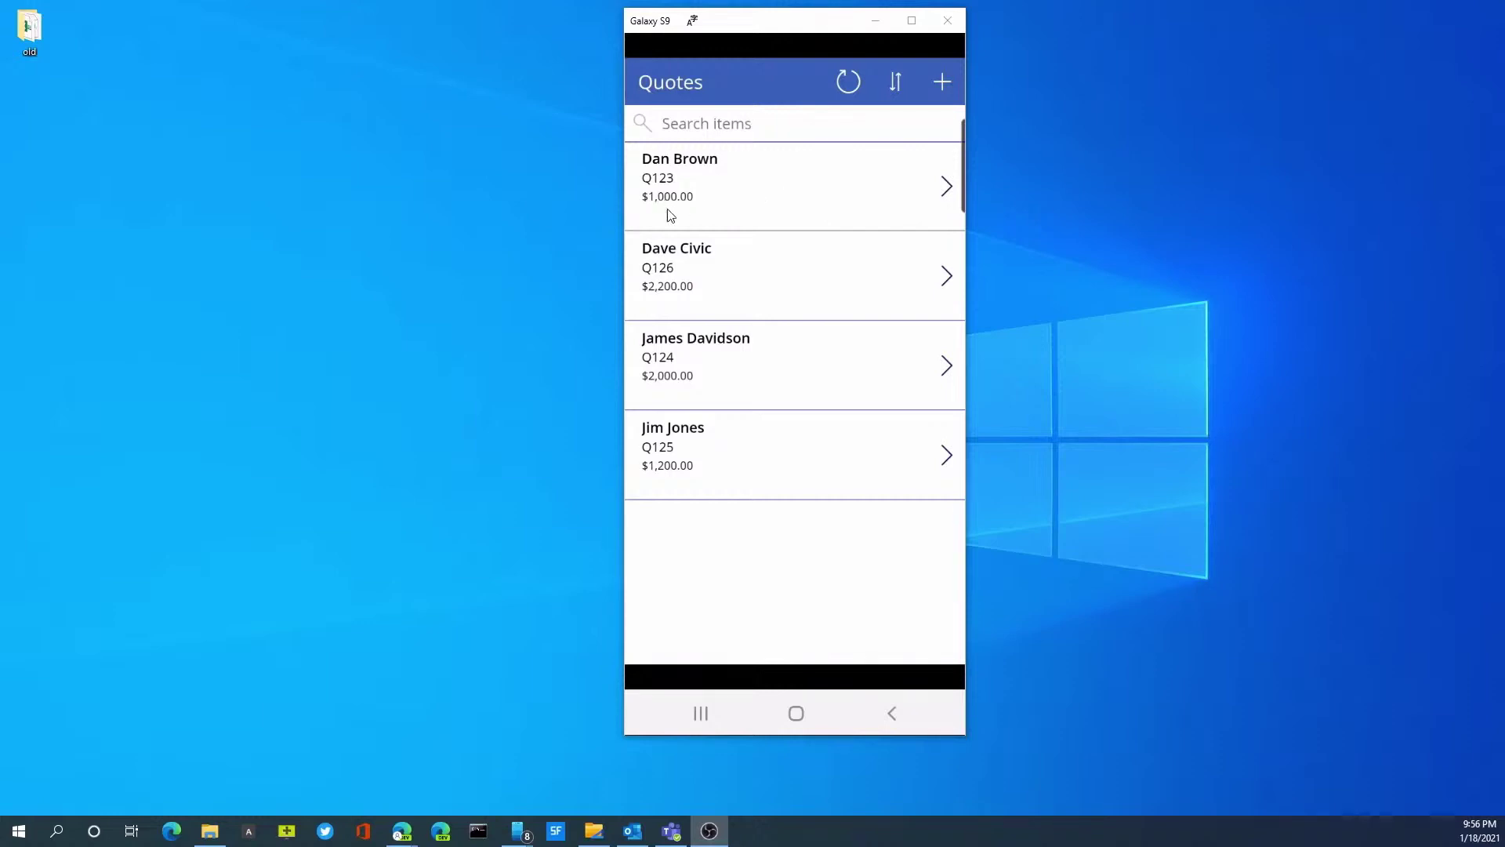
Change the notes of quote Q123 to "test note 1 to test", save the quote and return to the quotes list
left_click(949, 187)
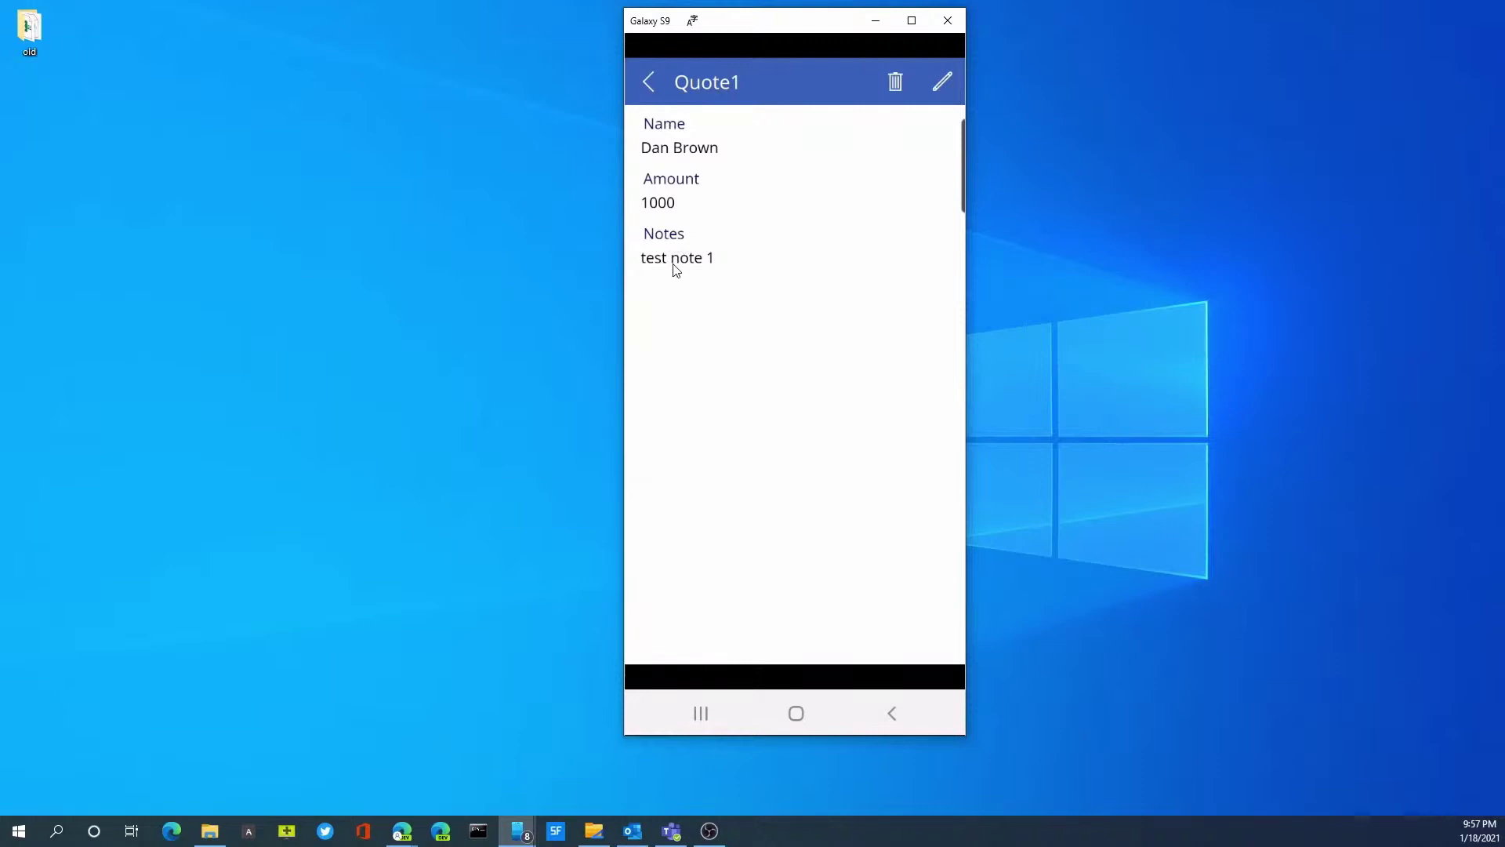
left_click(944, 84)
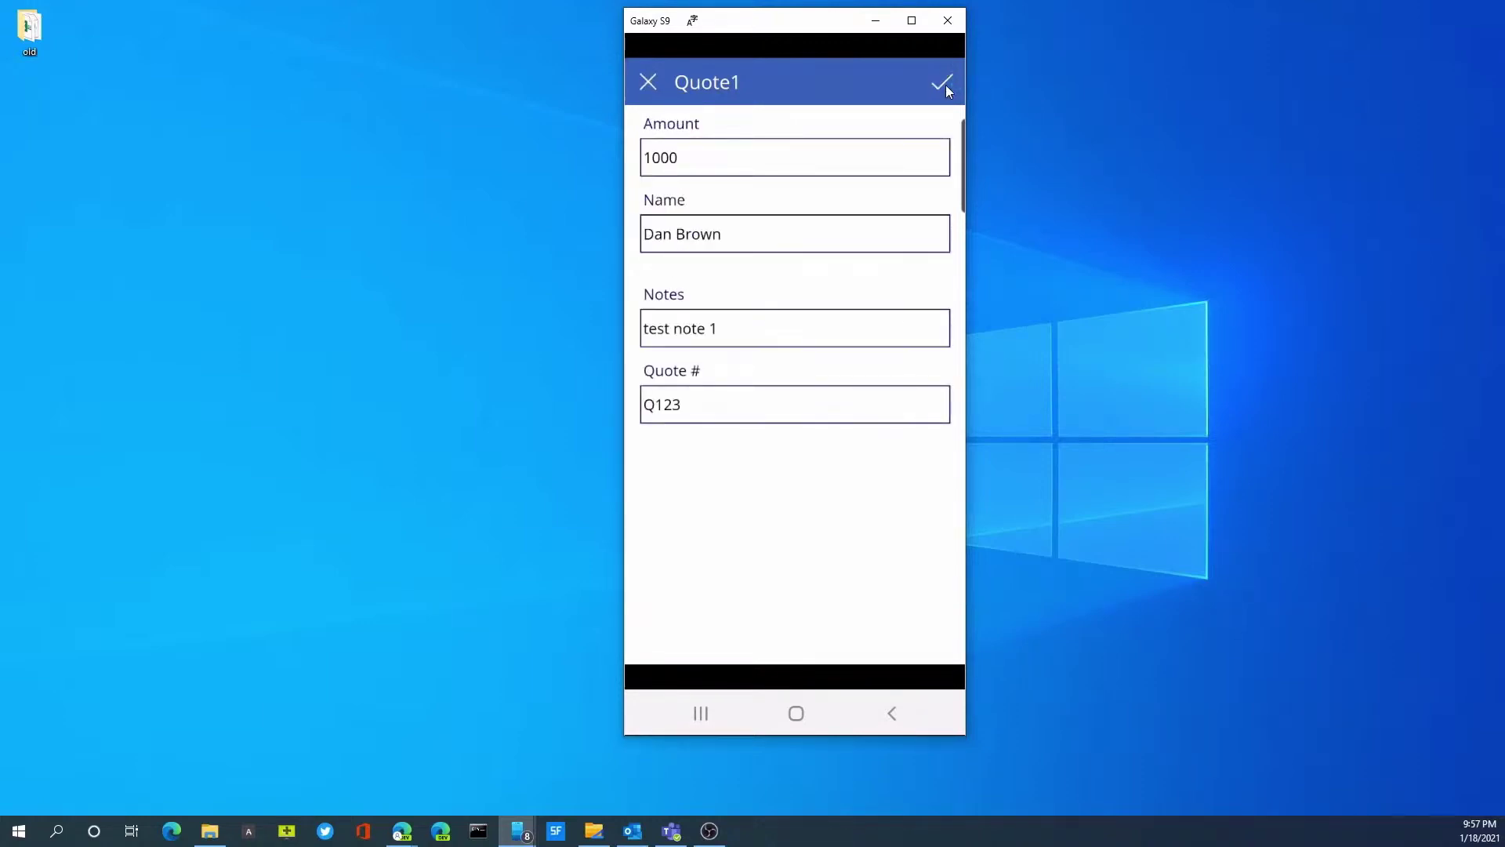
left_click(743, 332)
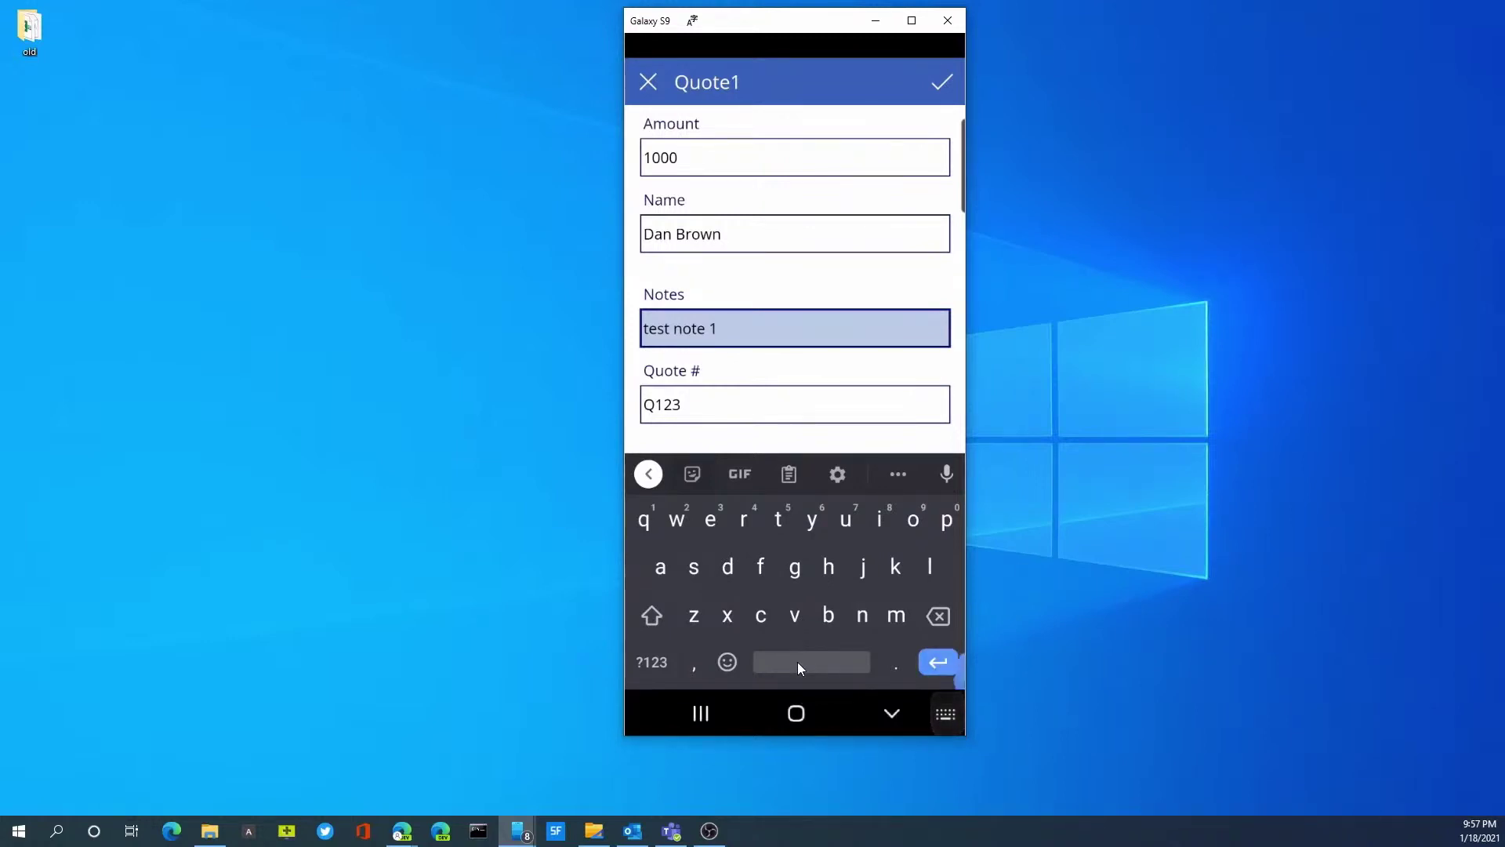
type("to")
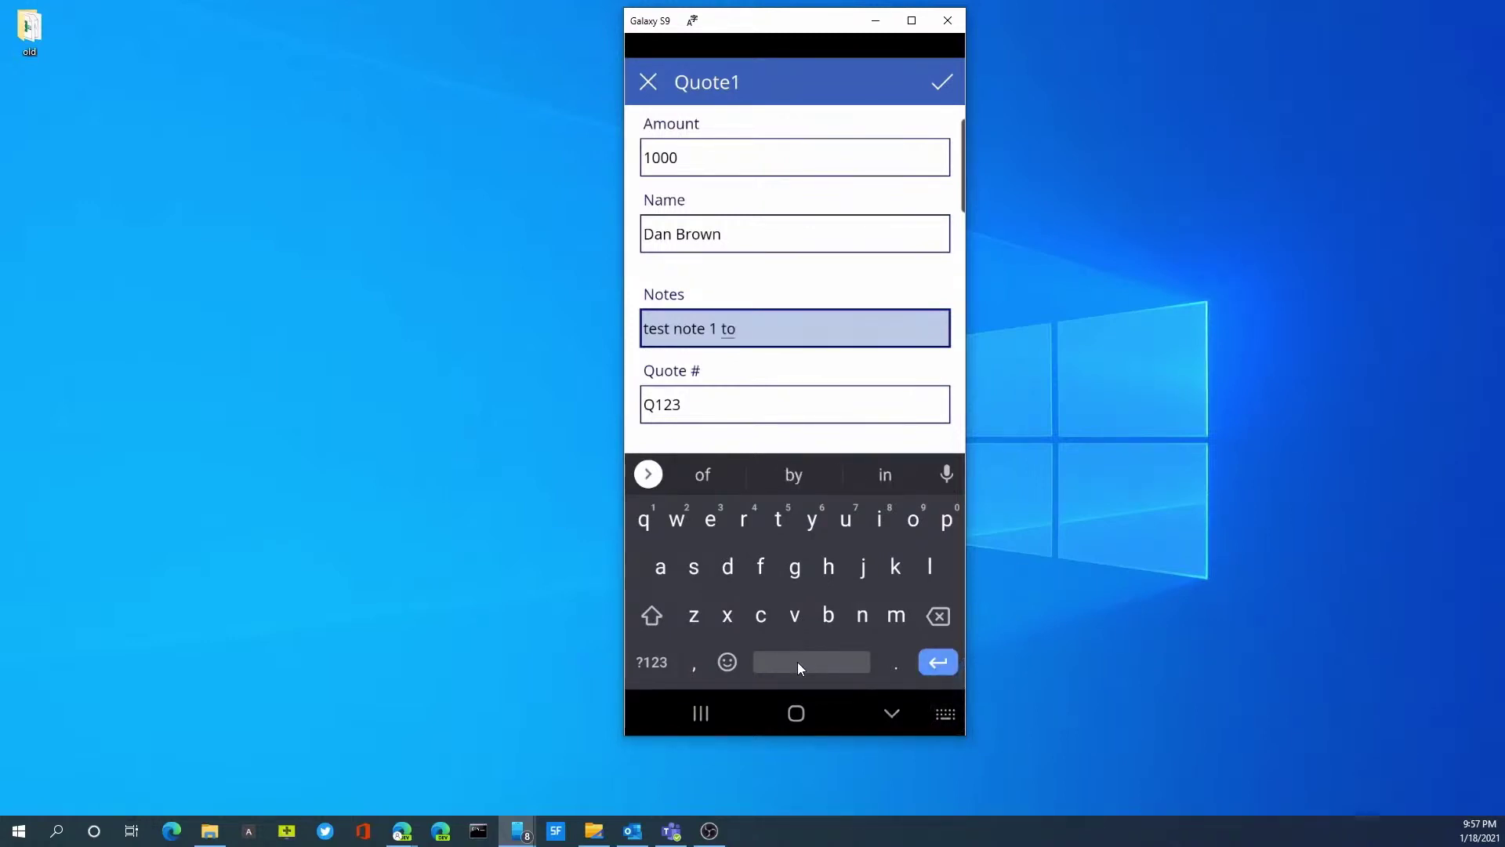
left_click(798, 662)
type("test")
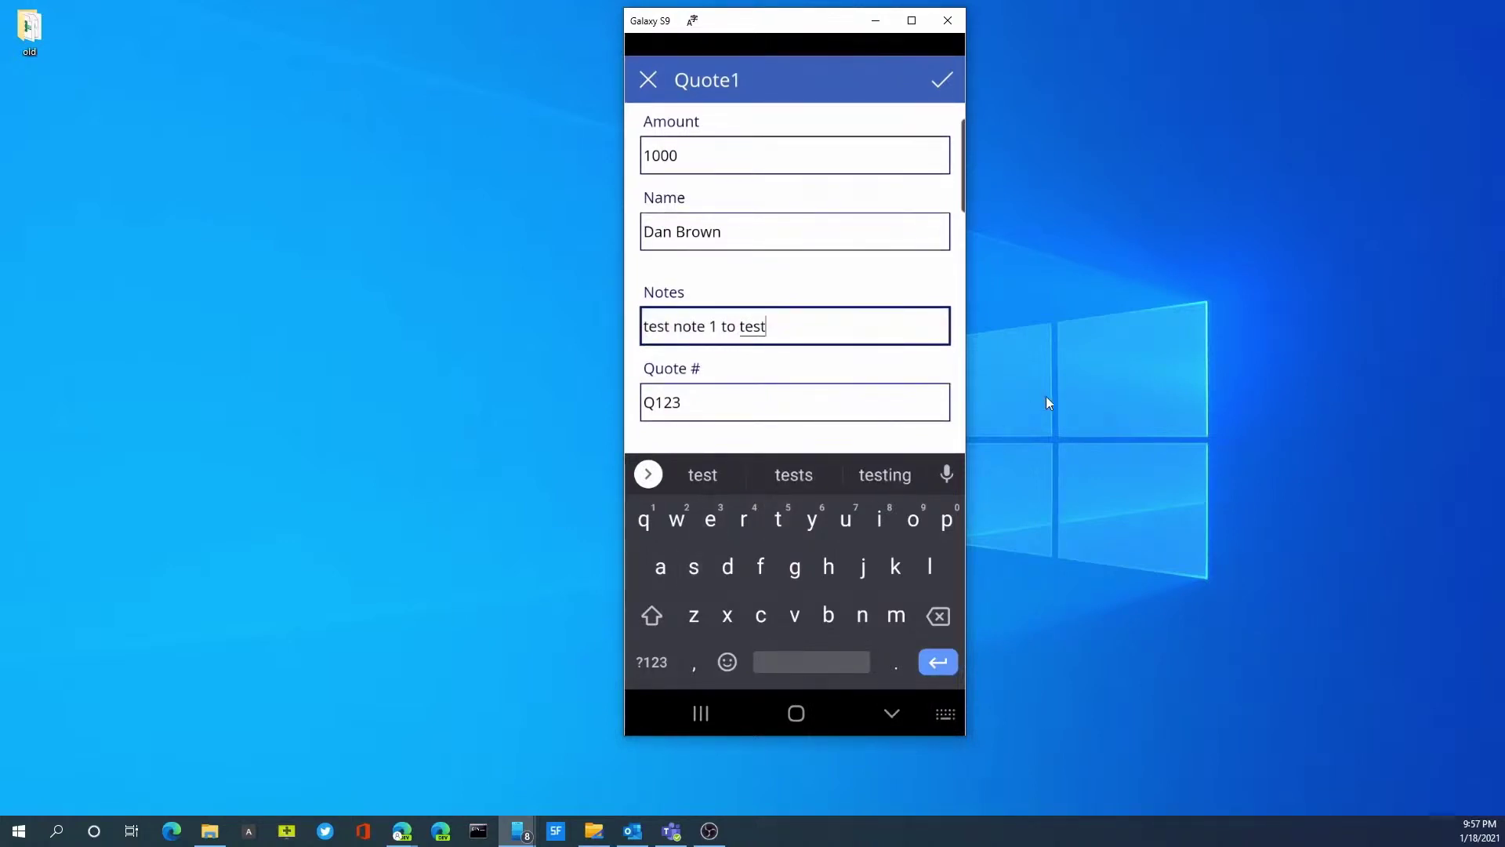
left_click(945, 80)
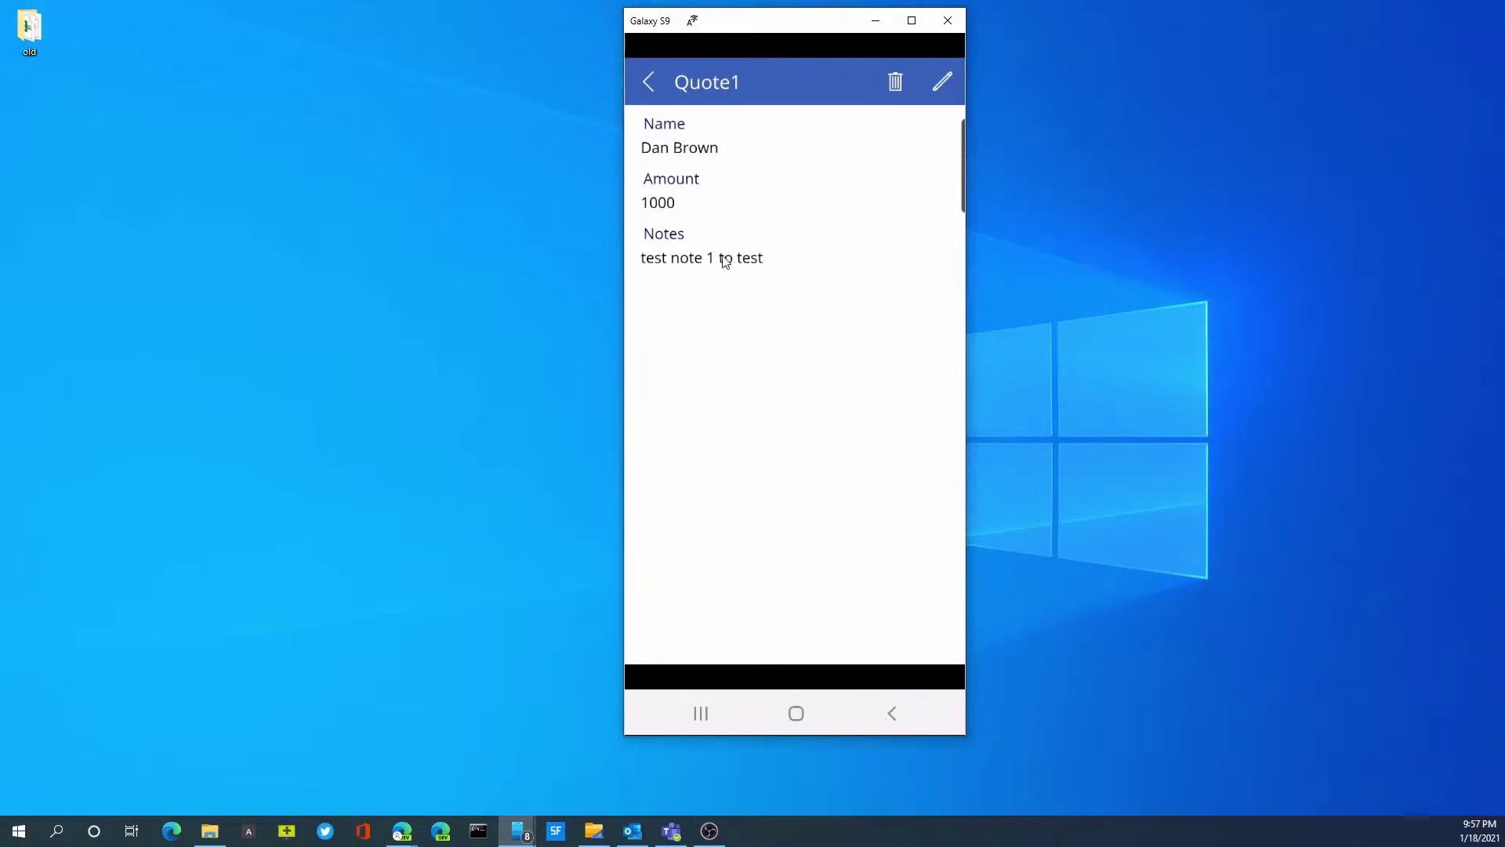
left_click(652, 91)
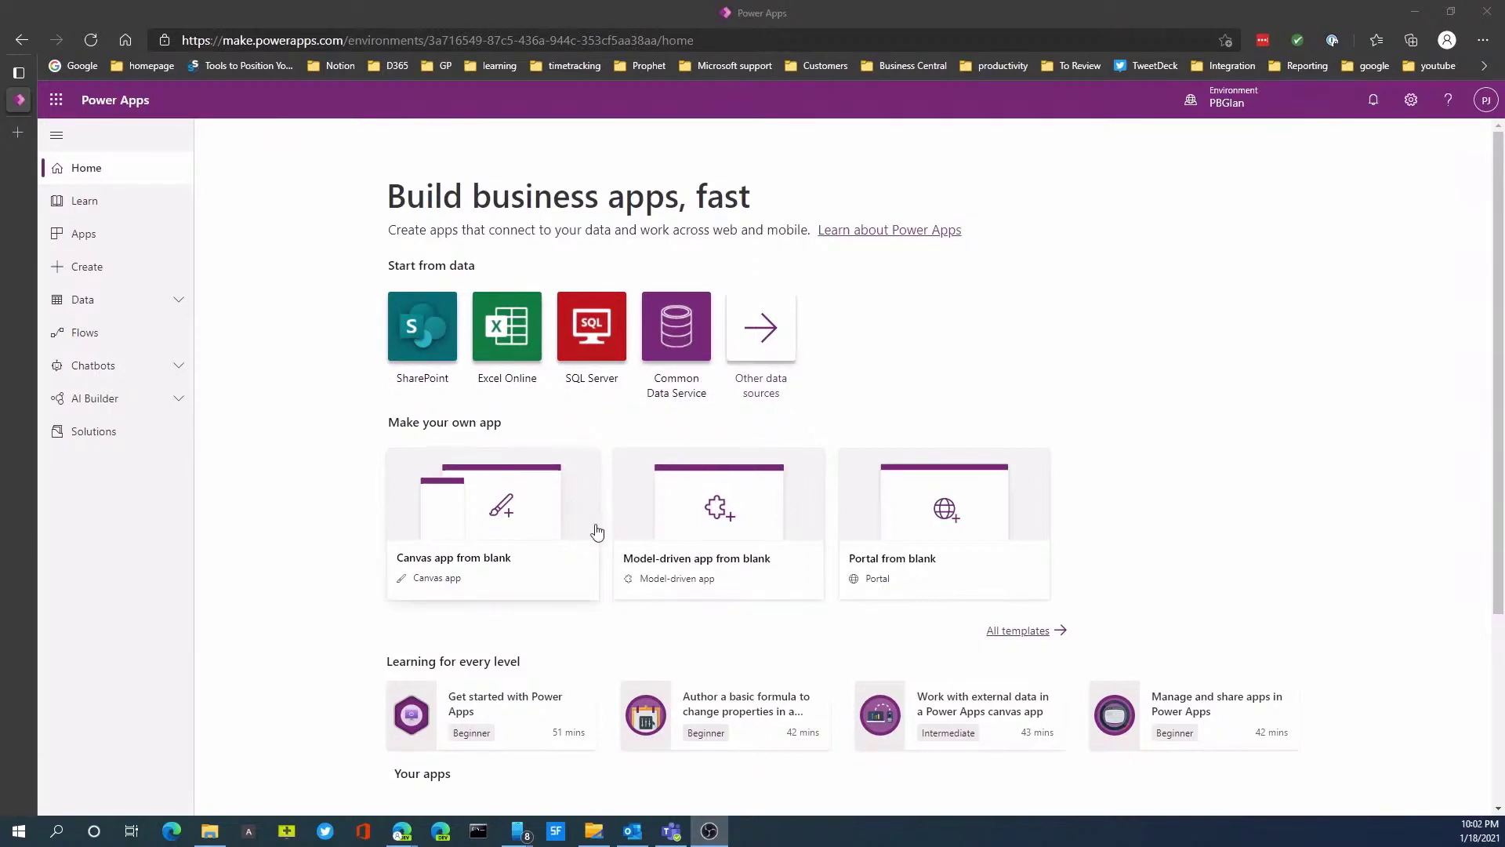
scroll(597, 532, "down", 1)
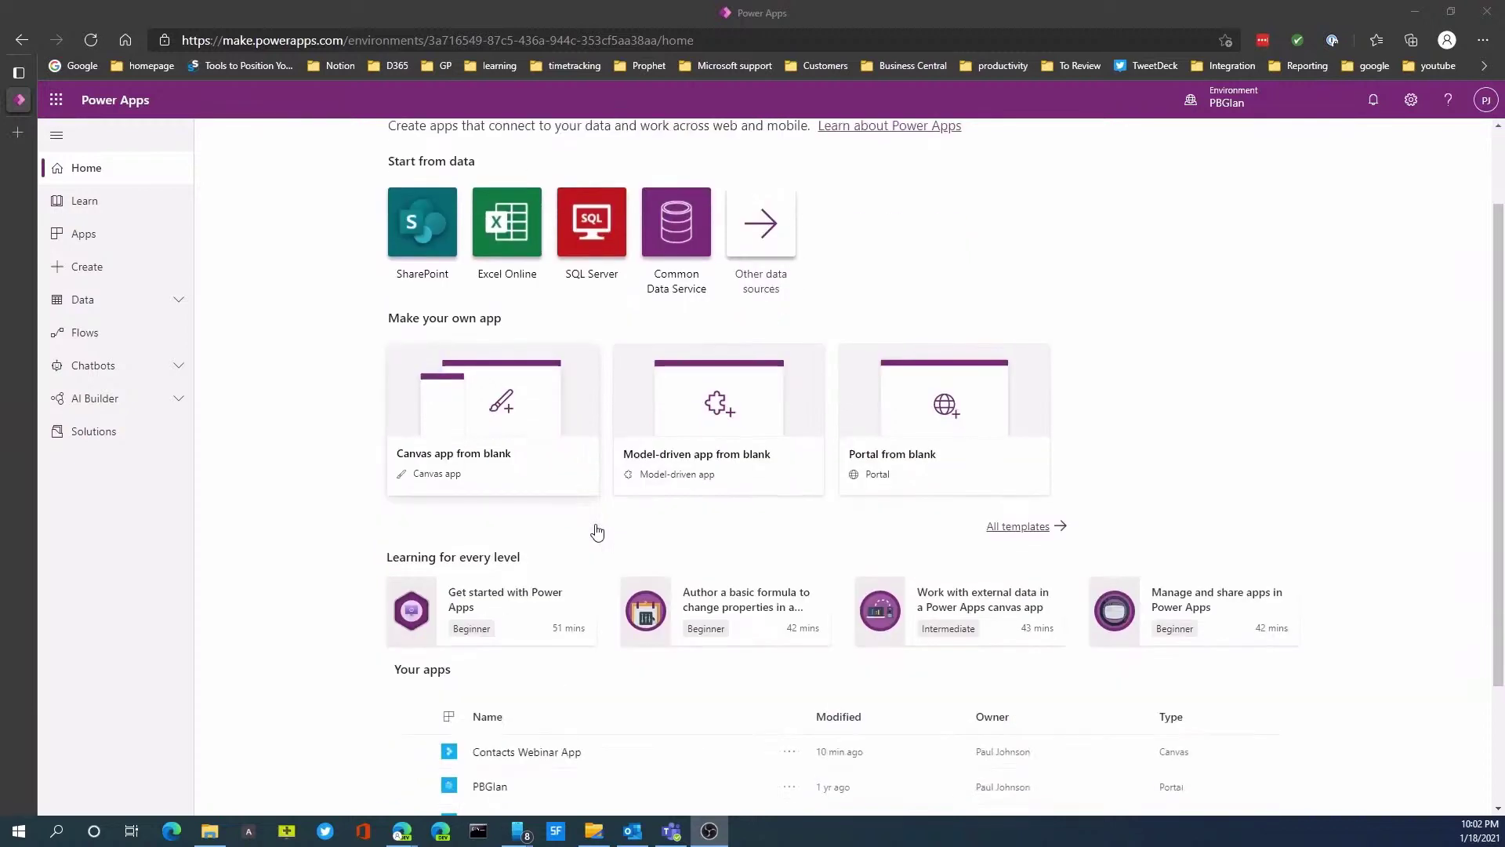
scroll(598, 532, "up", 1)
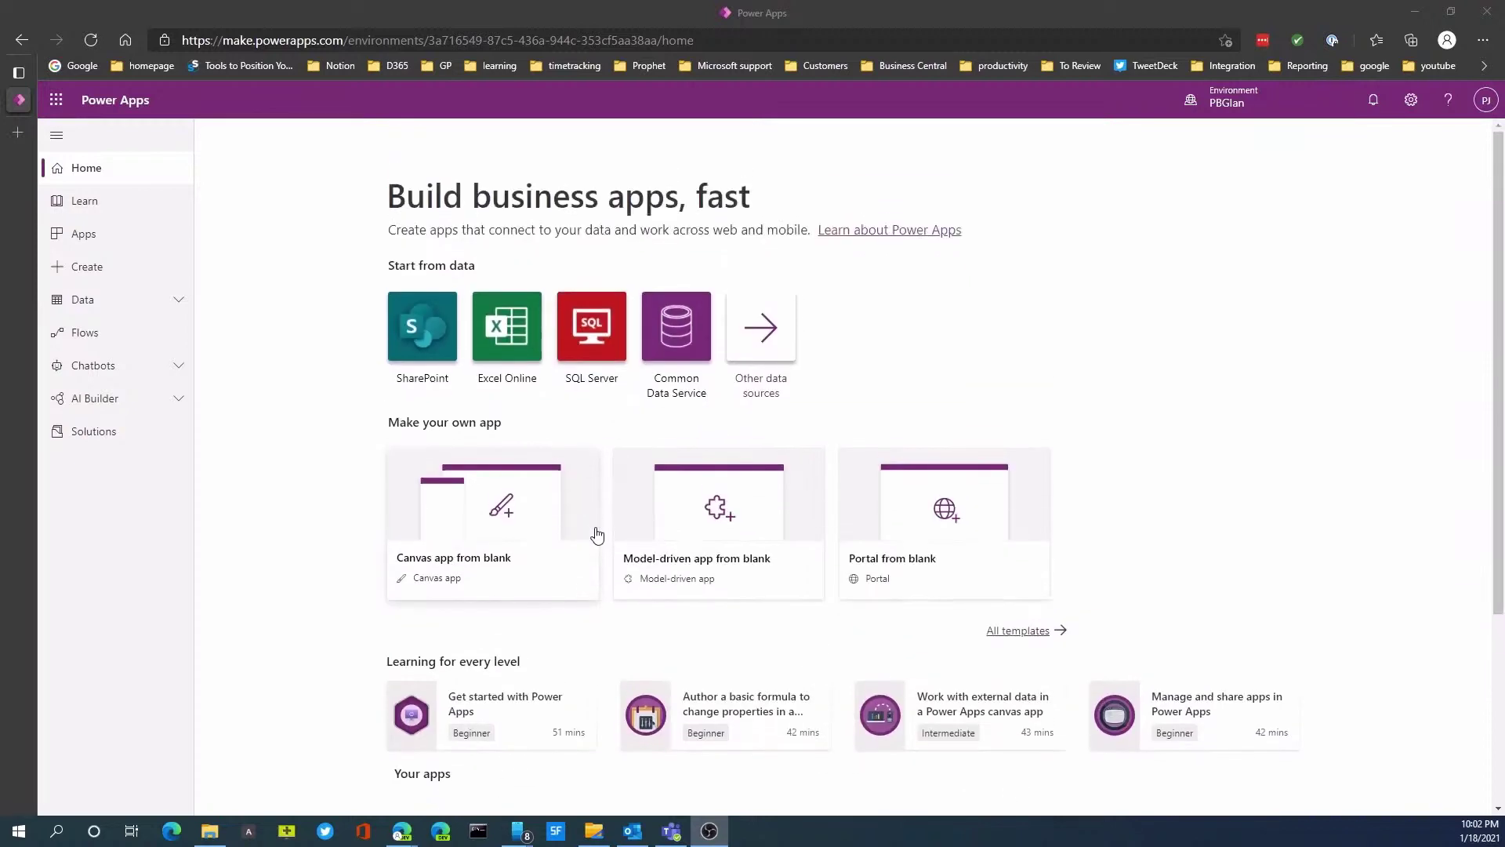
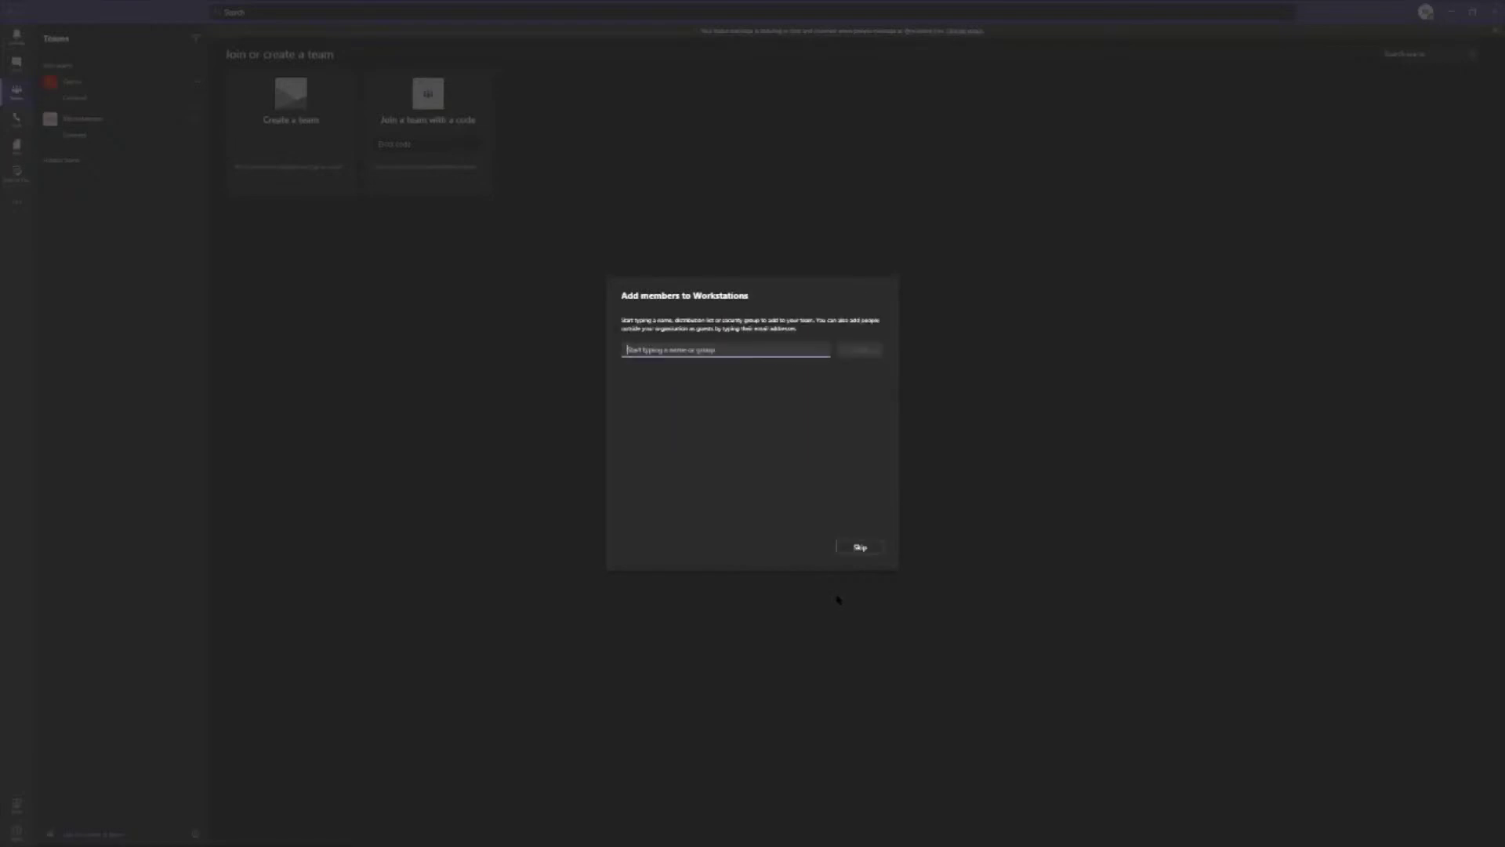
In Microsoft Teams, skip adding members to Workstations and add a Tasks by Planner and To Do tab named Tasks to its General channel
left_click(860, 547)
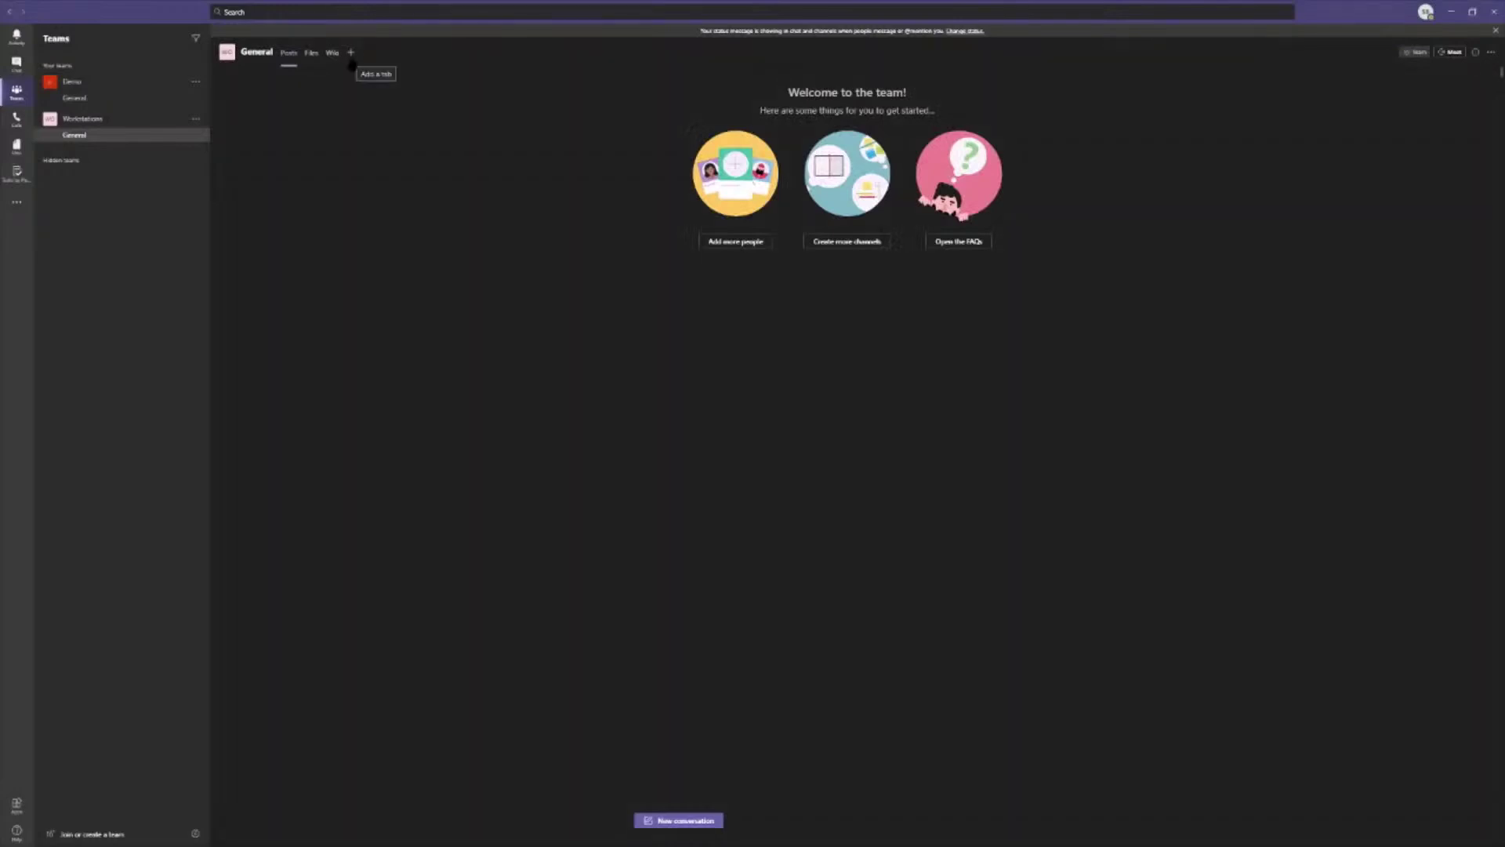
left_click(352, 60)
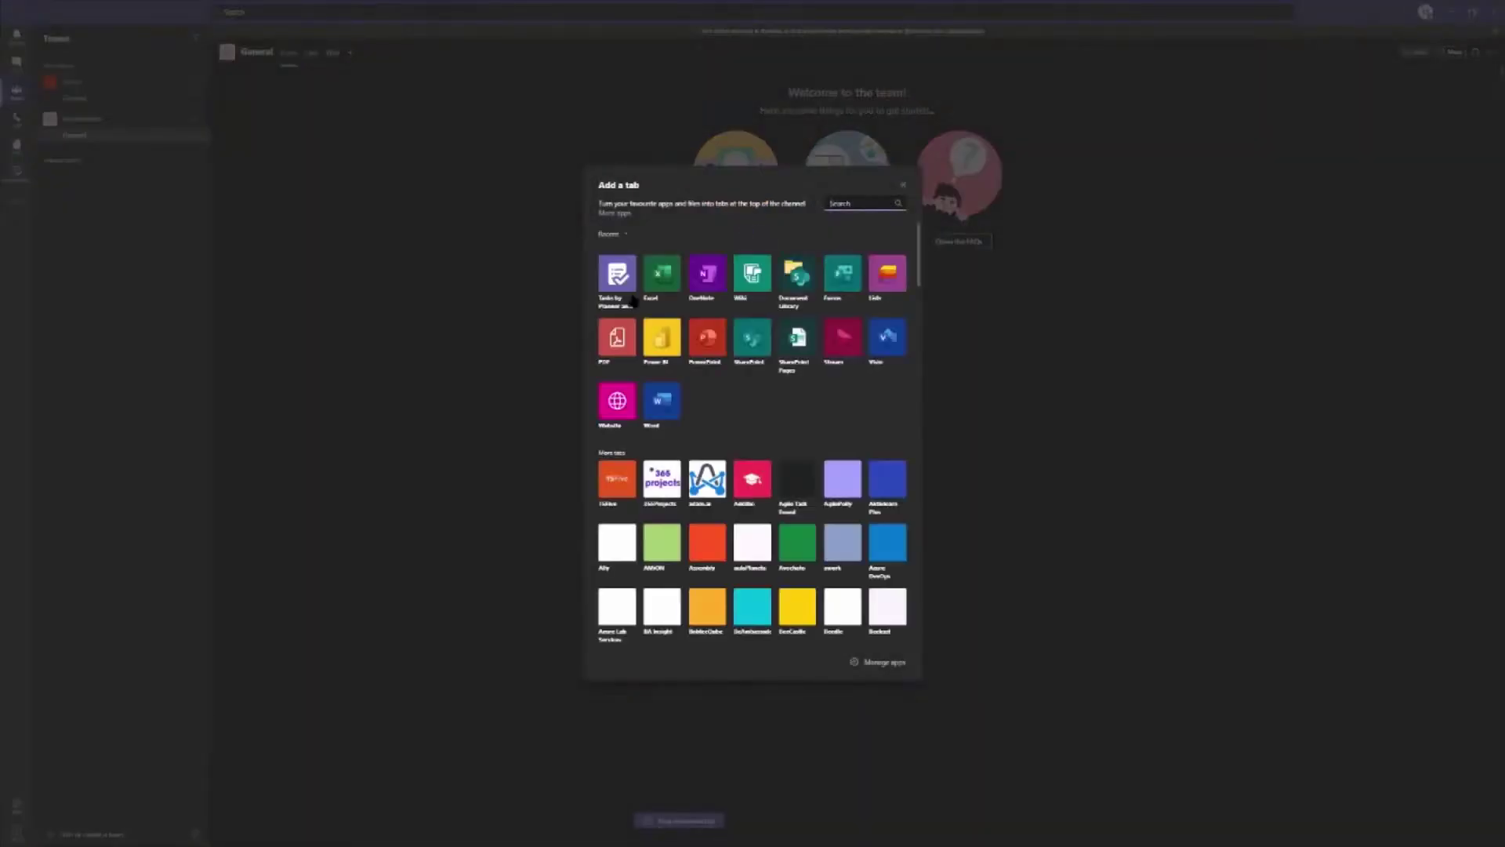
left_click(842, 203)
type("tas")
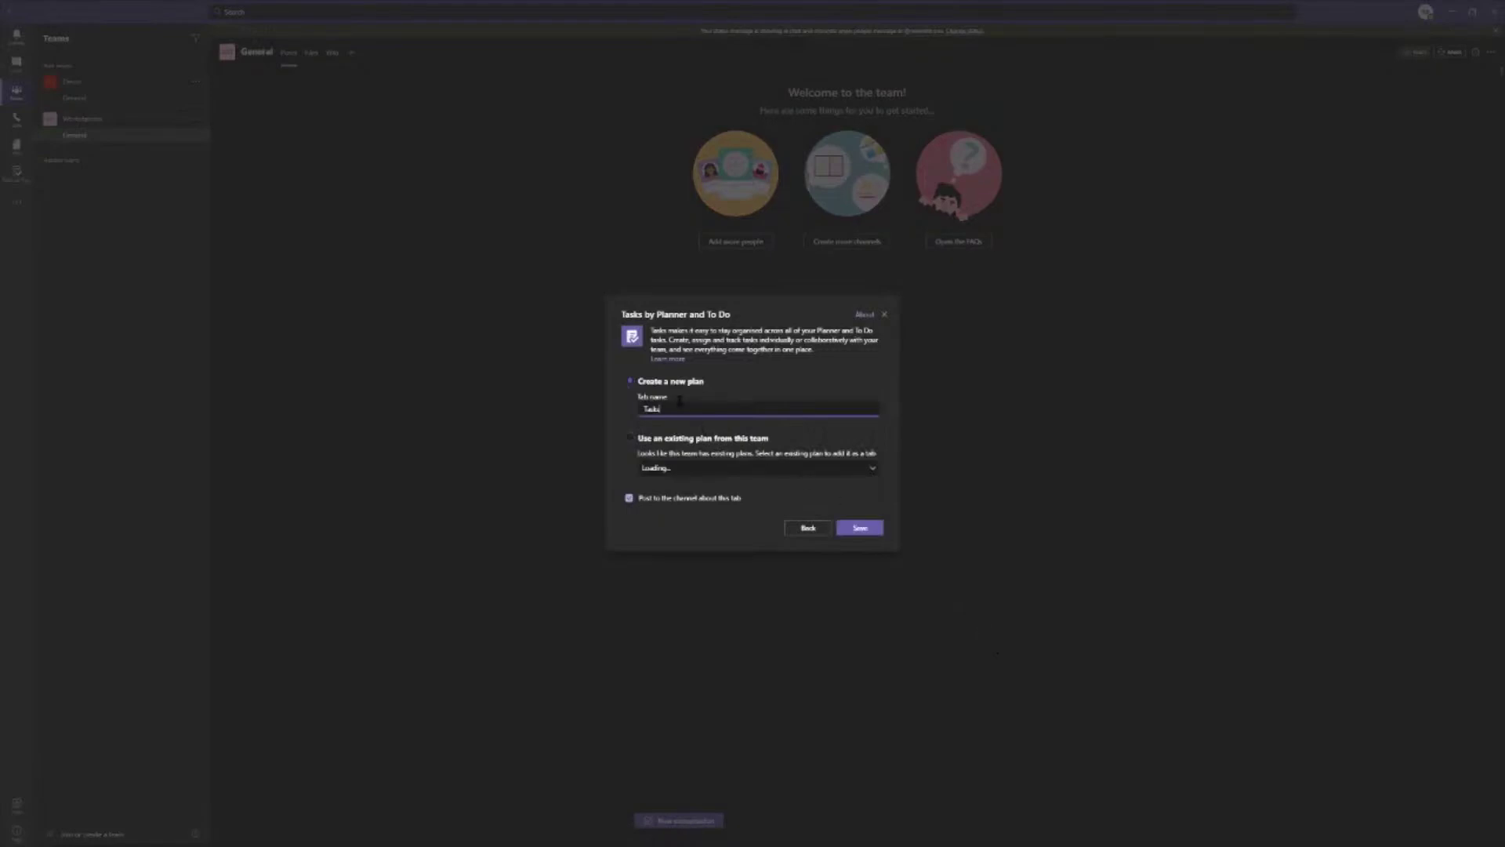
left_click(860, 528)
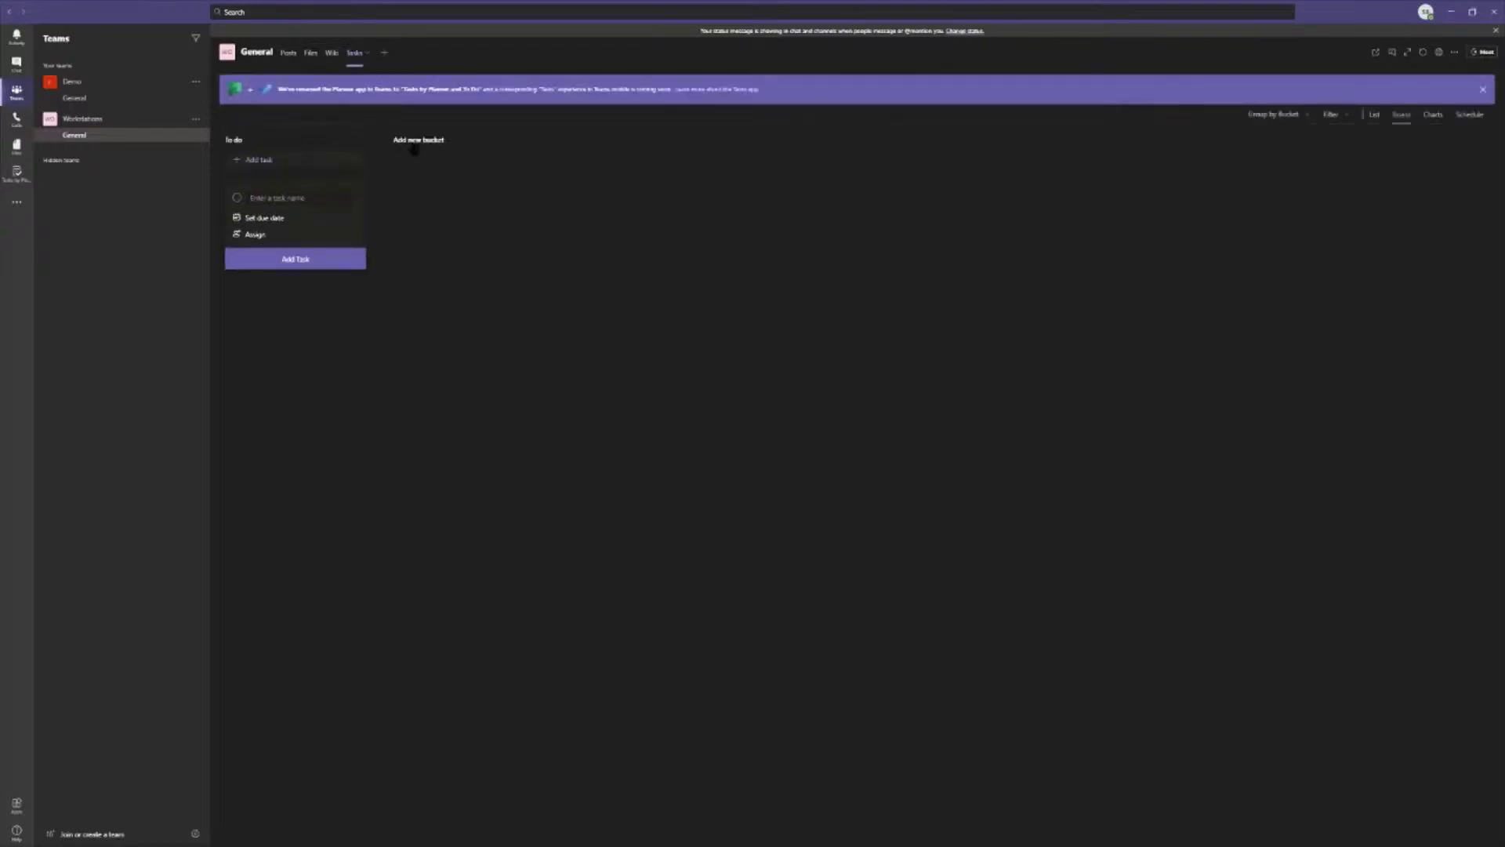
Add two buckets named In Progress and Review to the task board
left_click(416, 141)
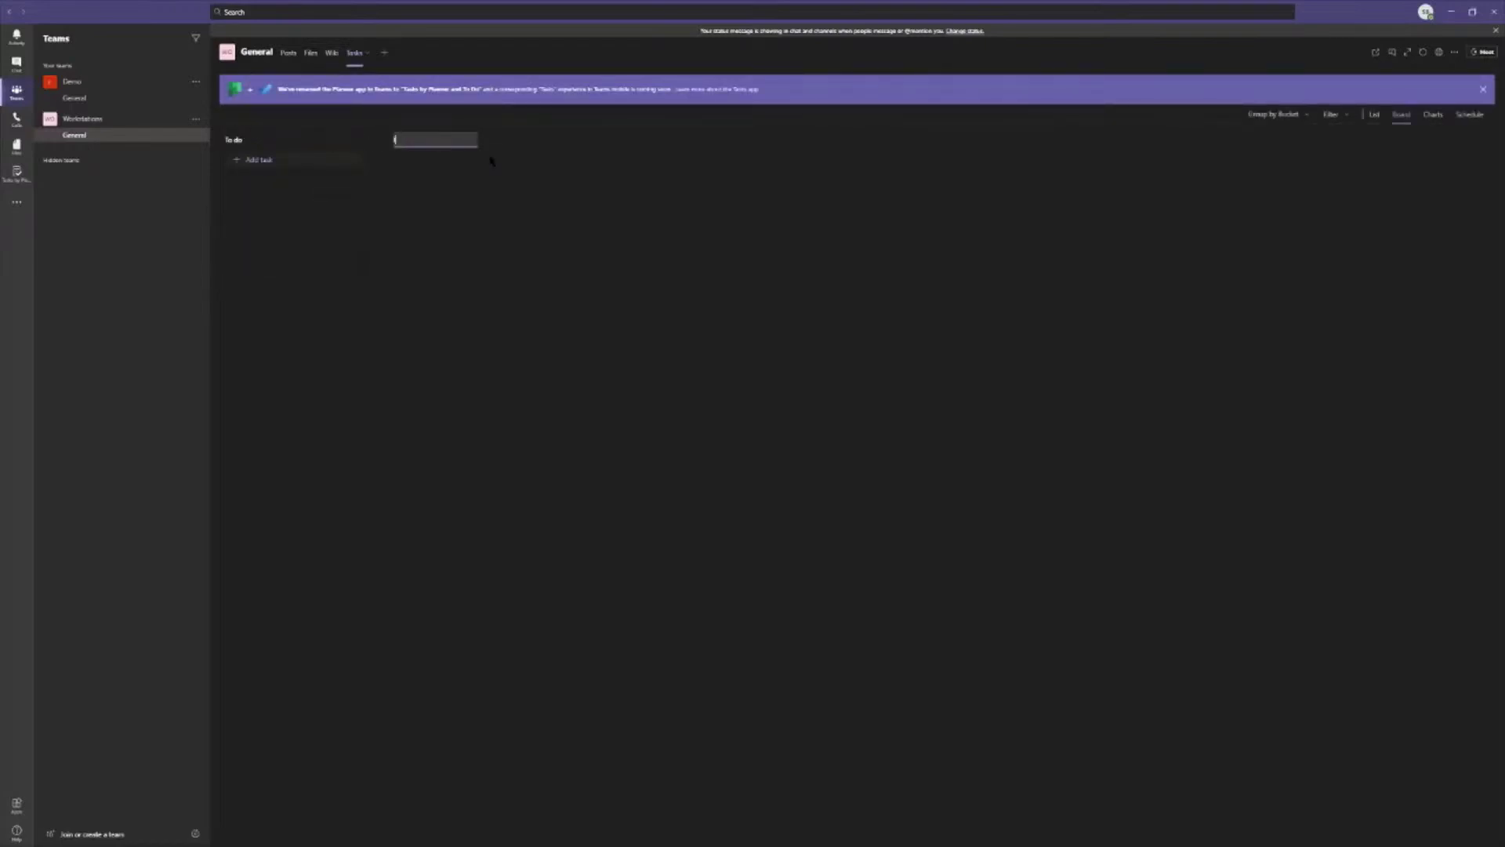
type("In Progress")
key("Return")
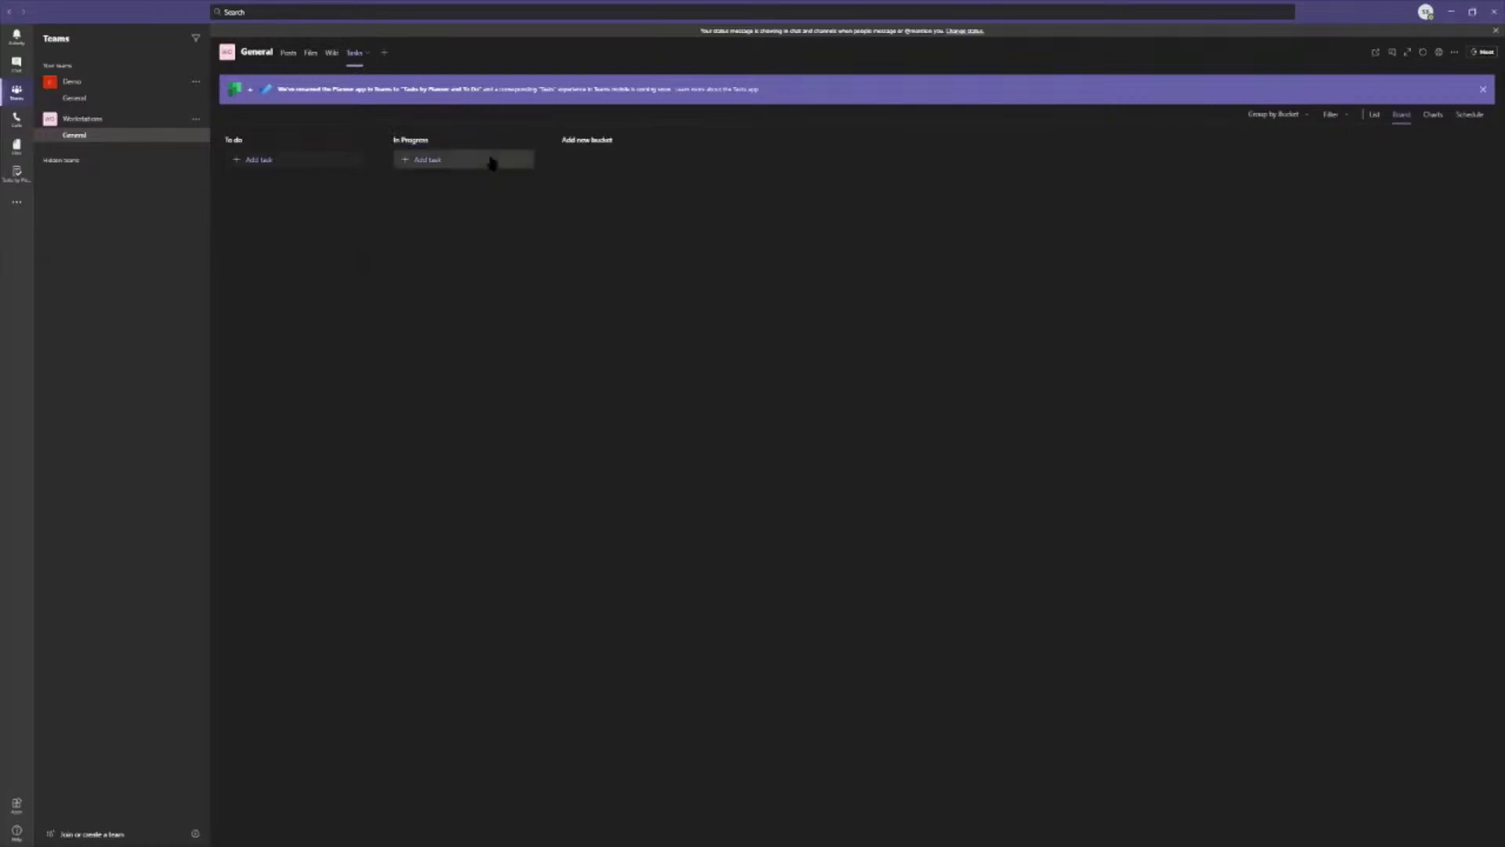
left_click(580, 139)
type("Neview")
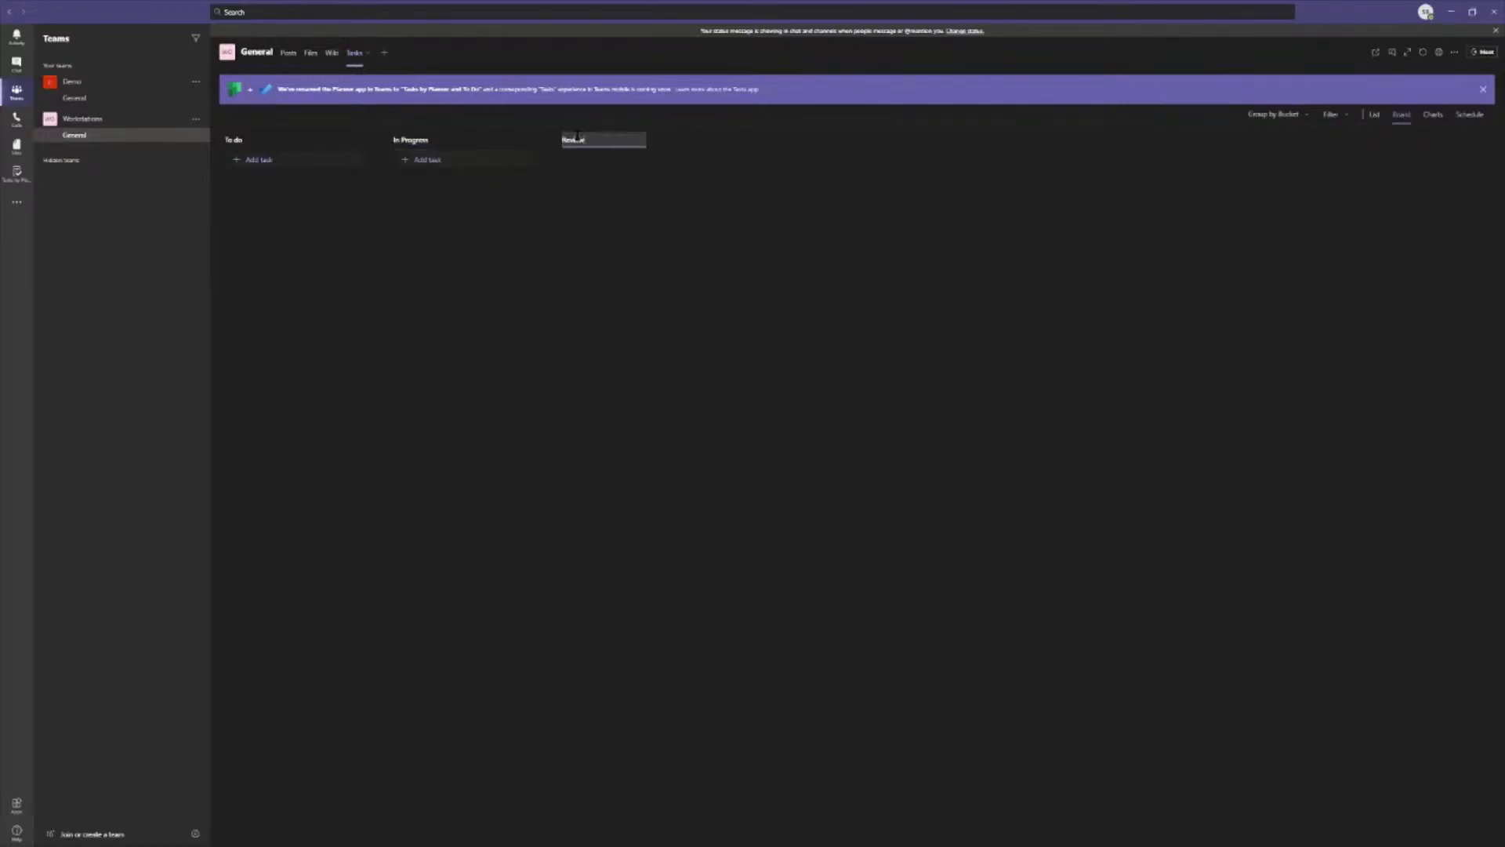
key("Return")
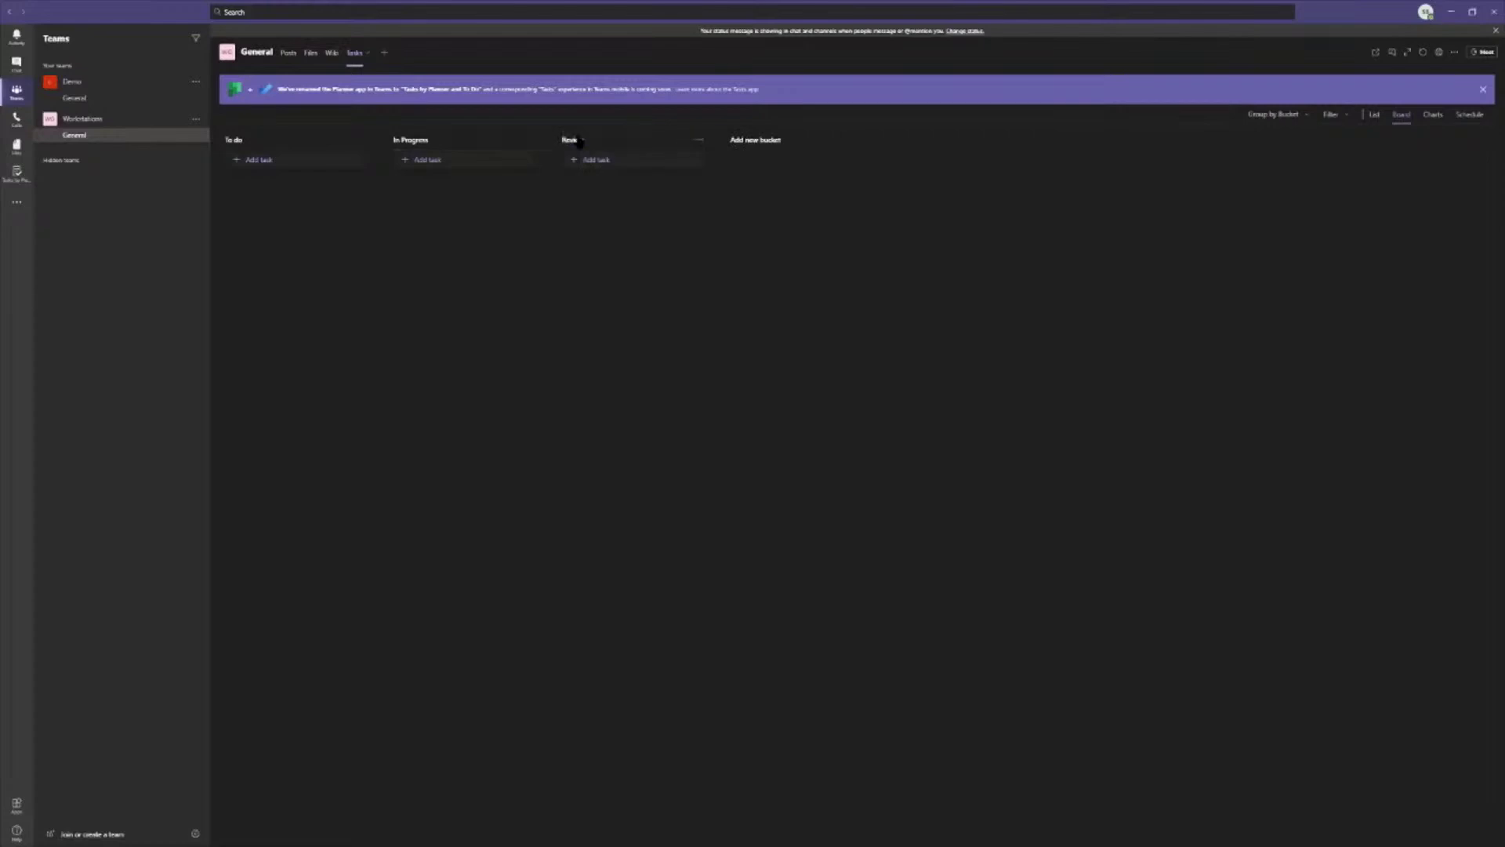
Add the tasks "Specs Meetings" and "Order Parts" to the To do bucket
left_click(265, 160)
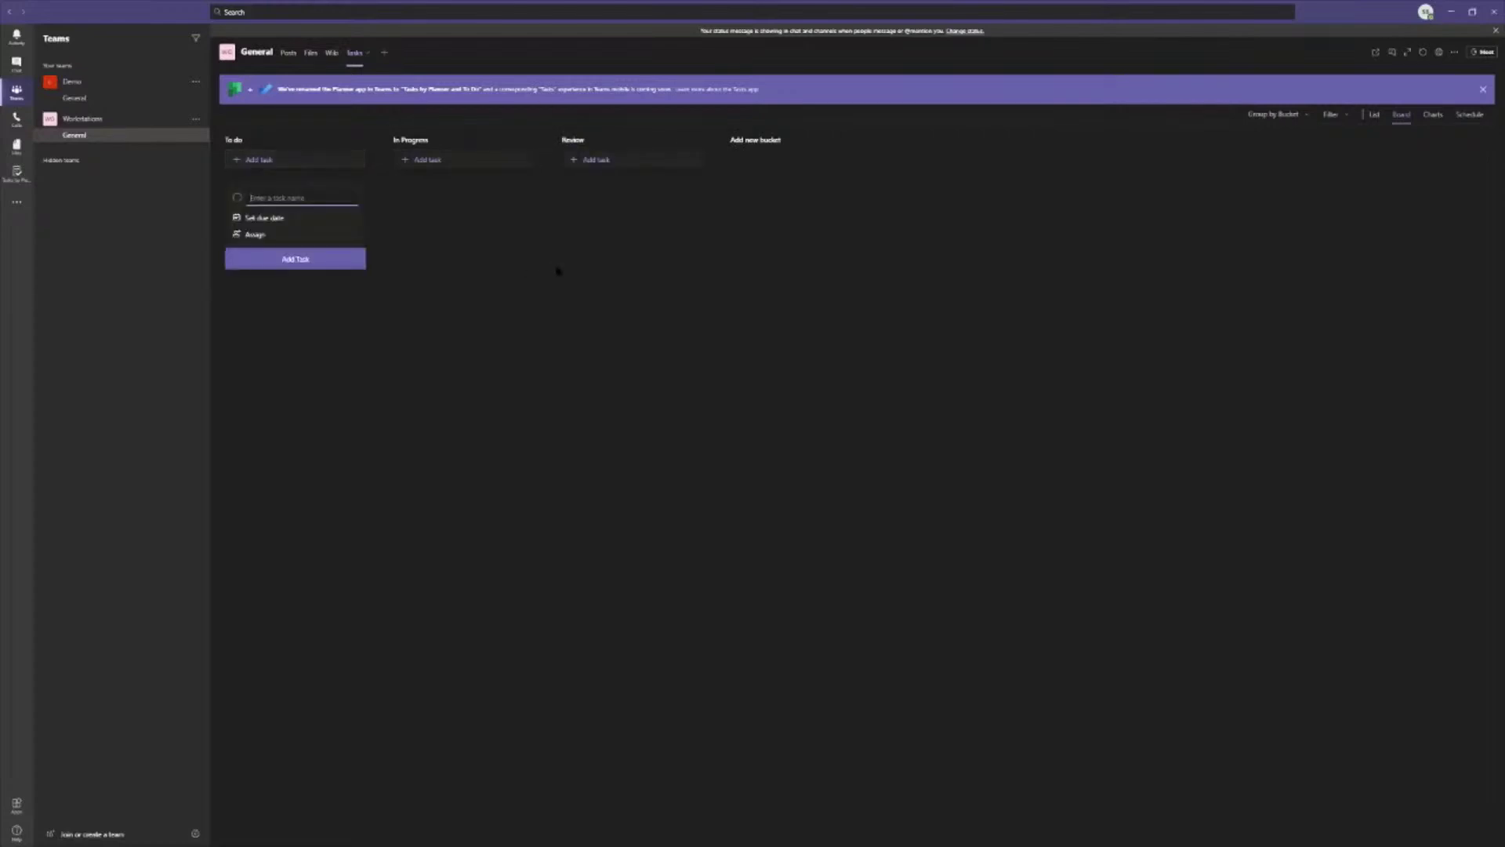
type("Se")
type("ecs Mee")
type("tings")
key("Return")
type("Order Parts")
key("Return")
Add the tasks "Build Workstation #1" and "Build Workstation #2" to the To do bucket
type("Build Workstation #1")
key("Return")
type("B")
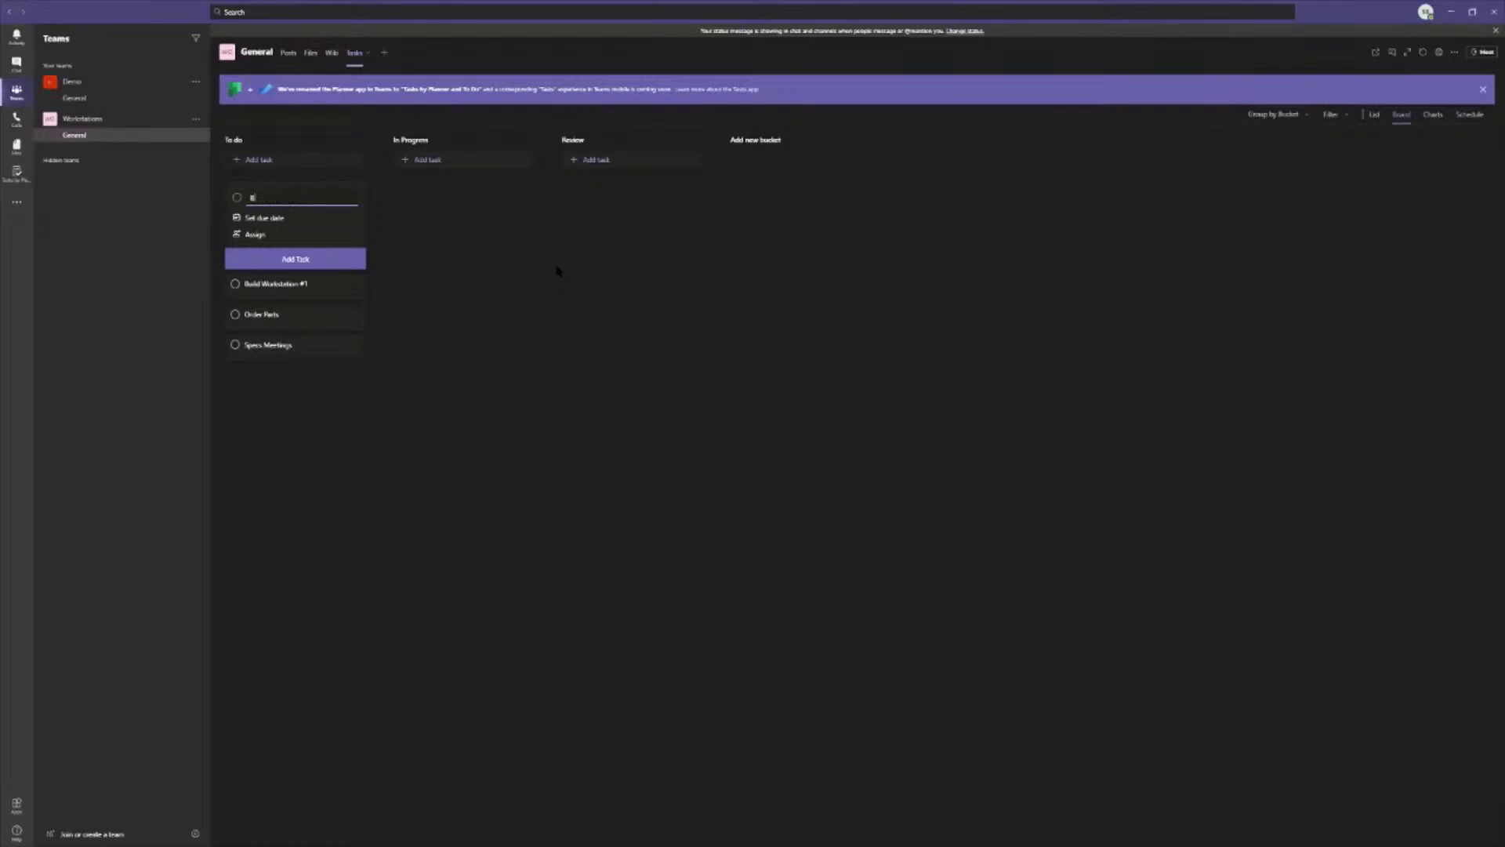
type("uild Workstation #2")
key("Return")
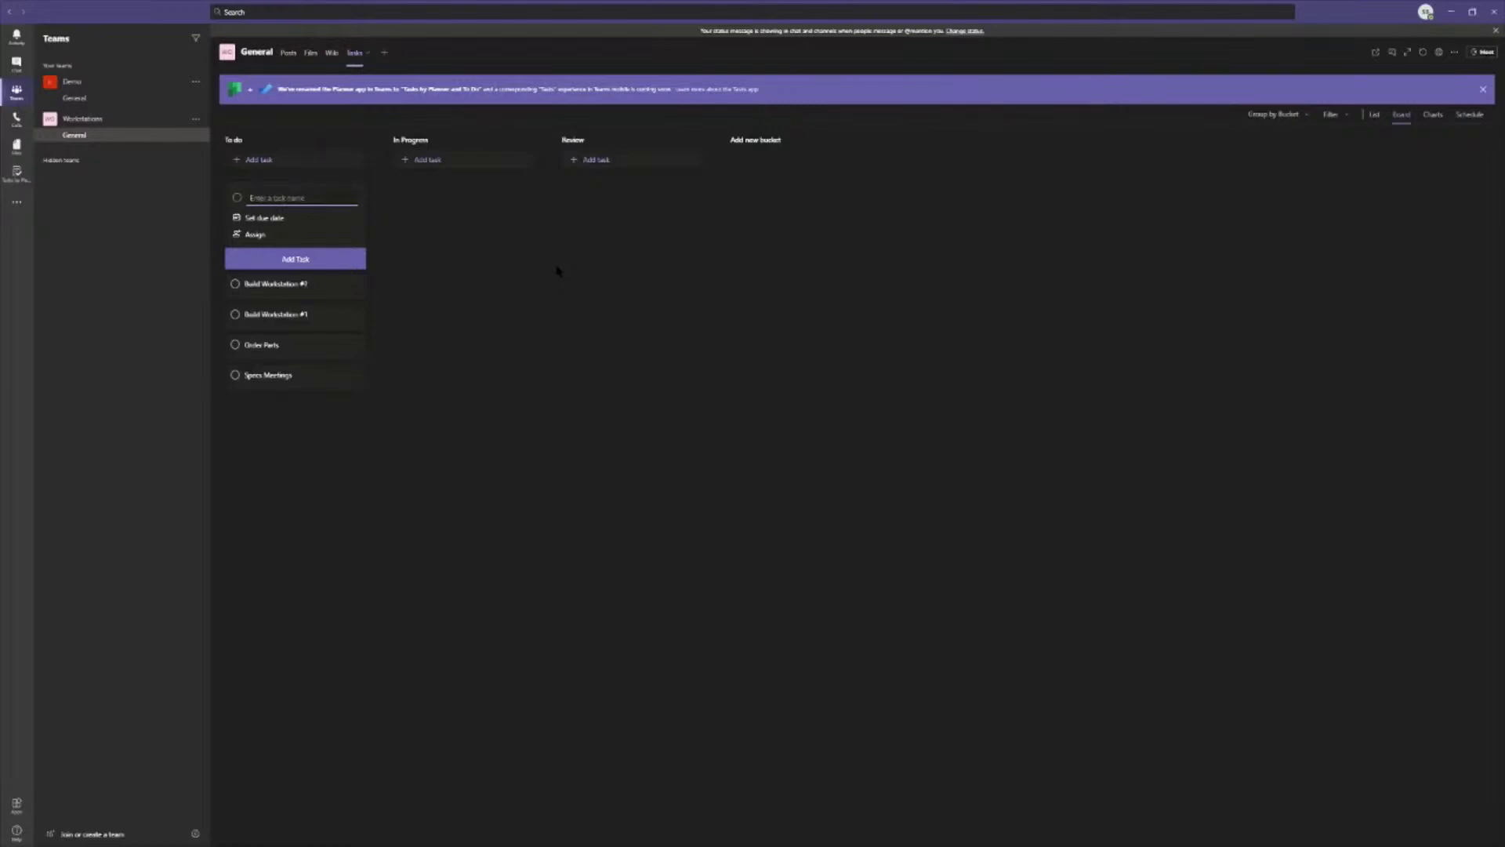
Add the tasks "Onsite Install" and "Follow-up" to the To do bucket and finish entering tasks
type("Or")
type("site Install")
key("Return")
type("Follo")
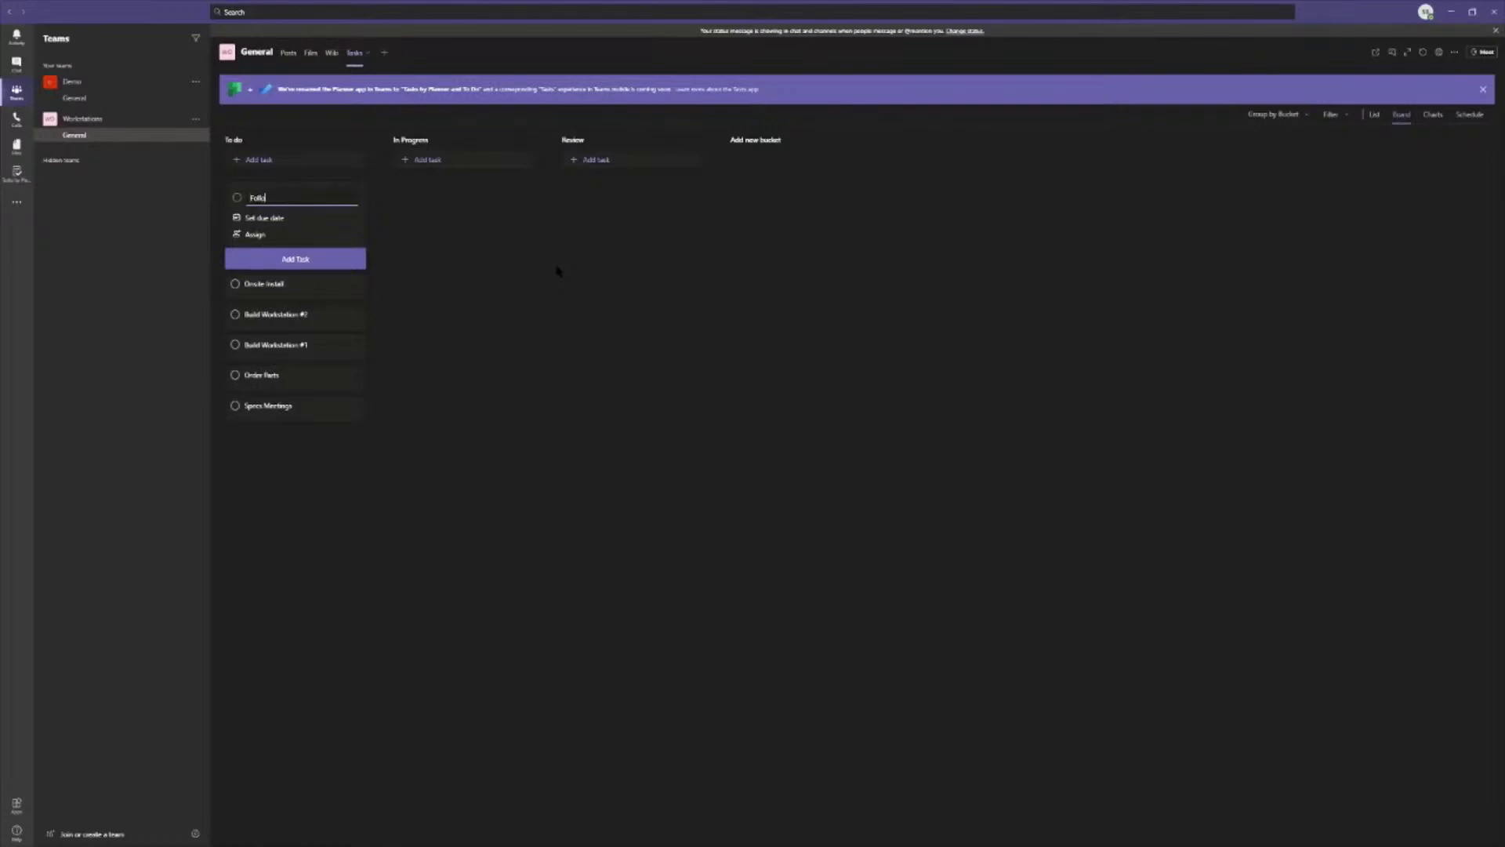
type("w up")
key("Return")
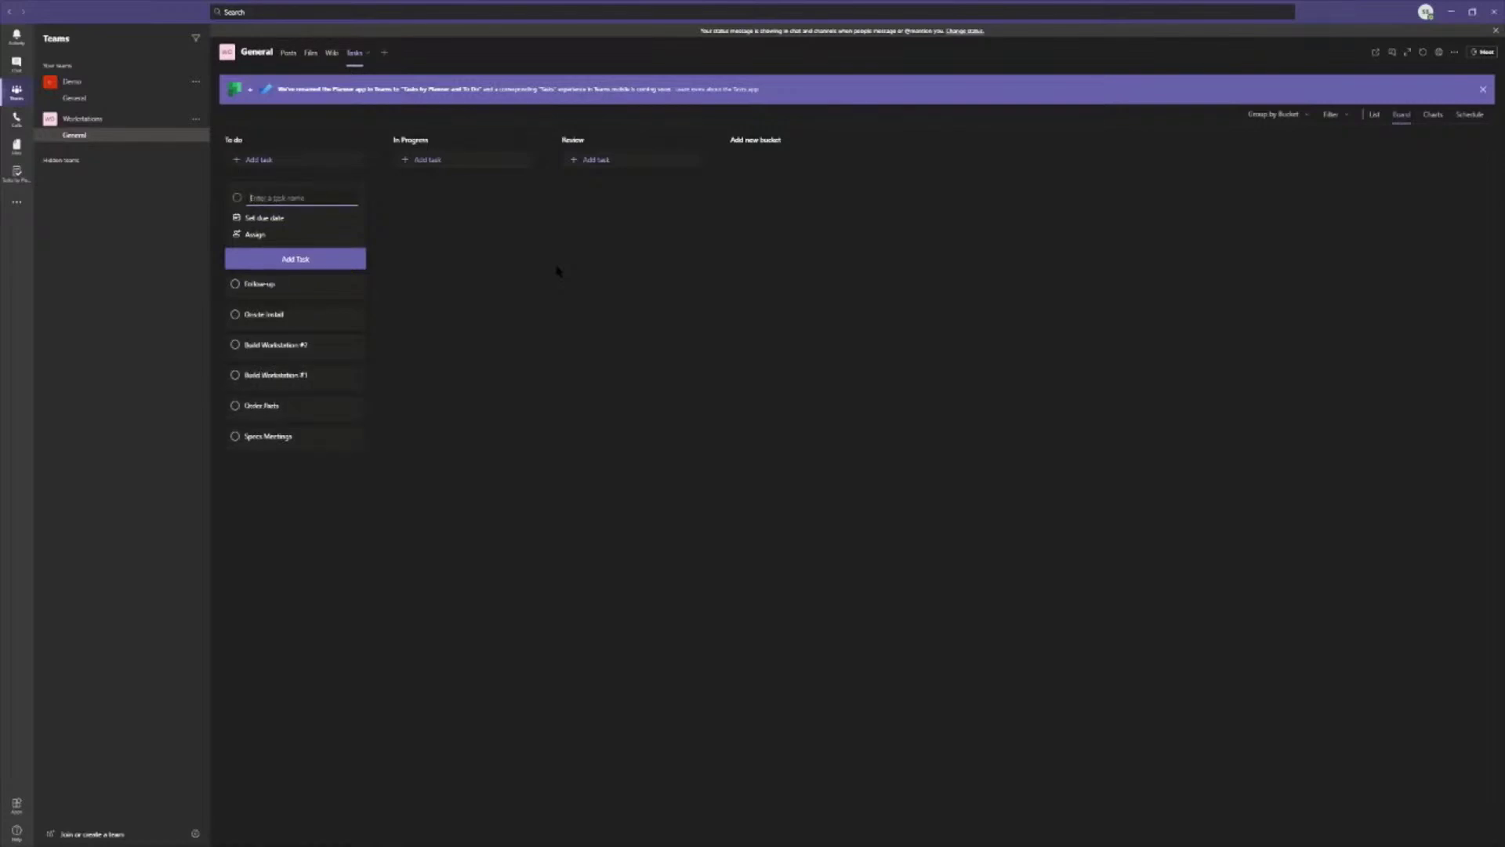
key("Escape")
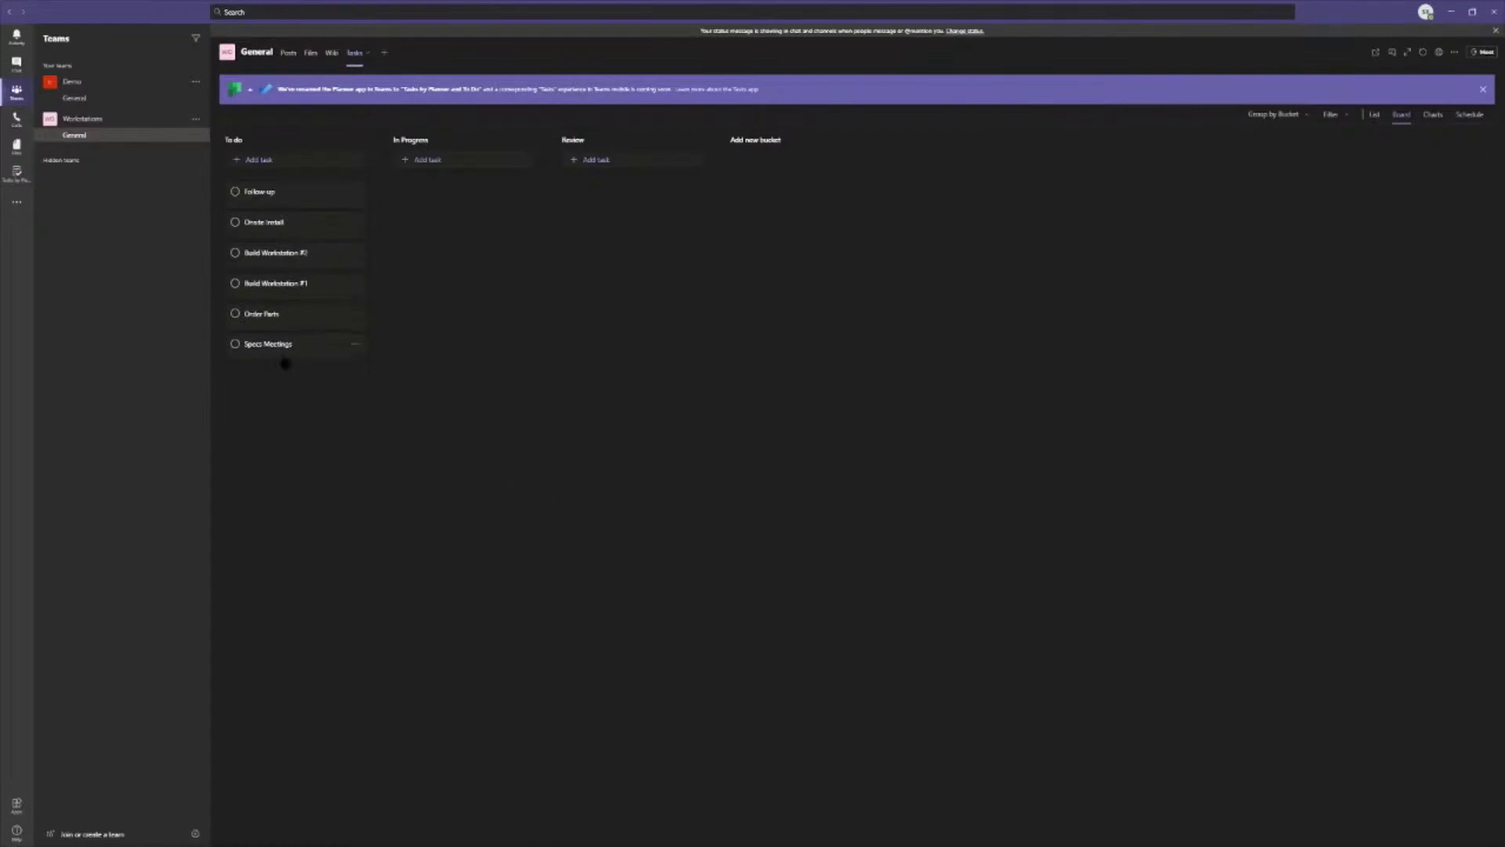
Assign the Specs Meetings and Order Parts tasks in the To do bucket to the suggested team member
left_click(275, 349)
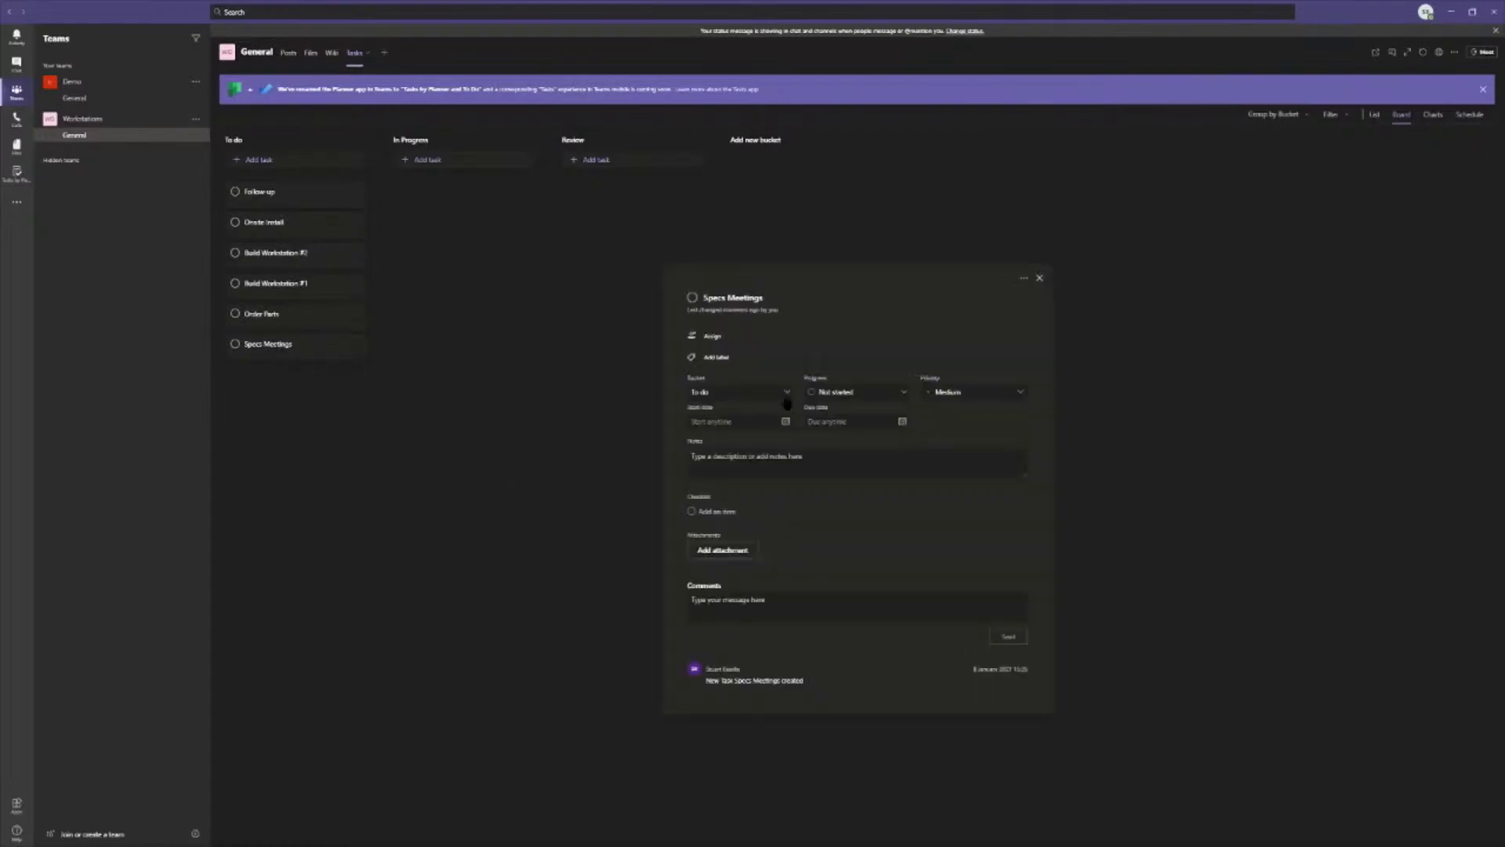
left_click(715, 339)
left_click(733, 395)
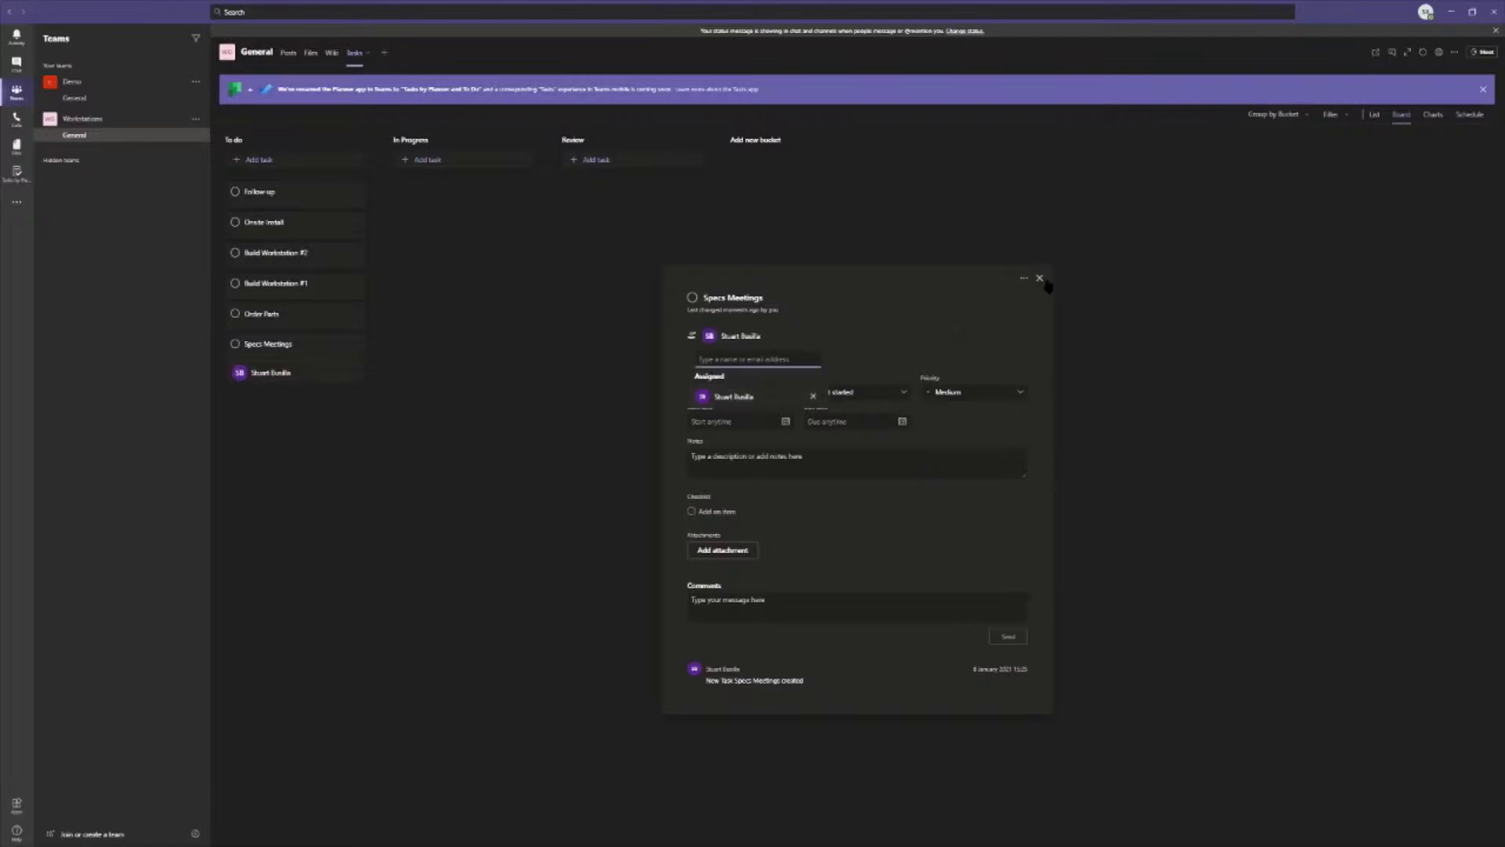
left_click(1040, 278)
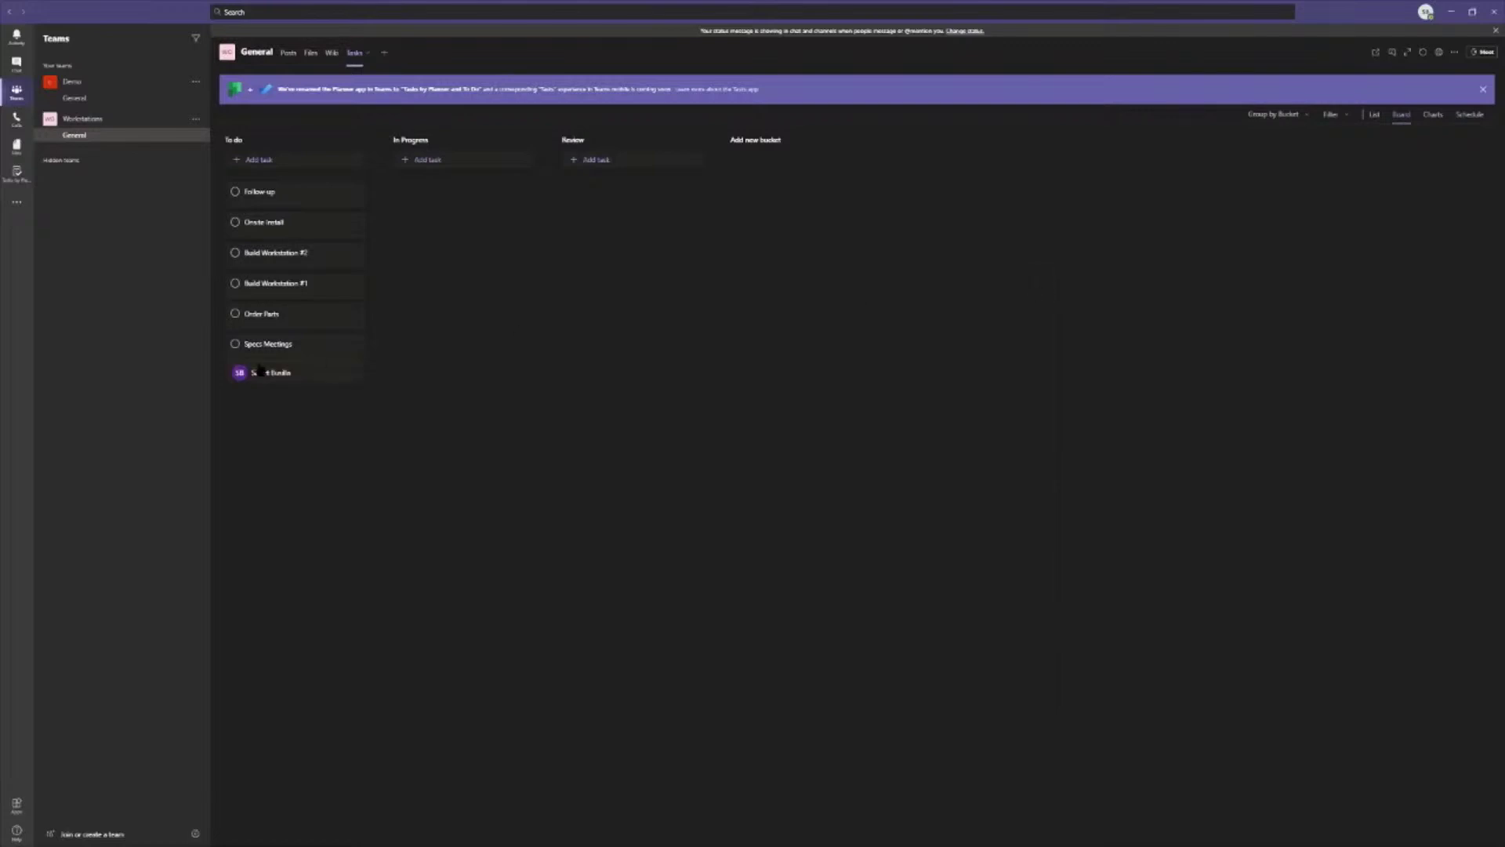
left_click(275, 318)
left_click(712, 336)
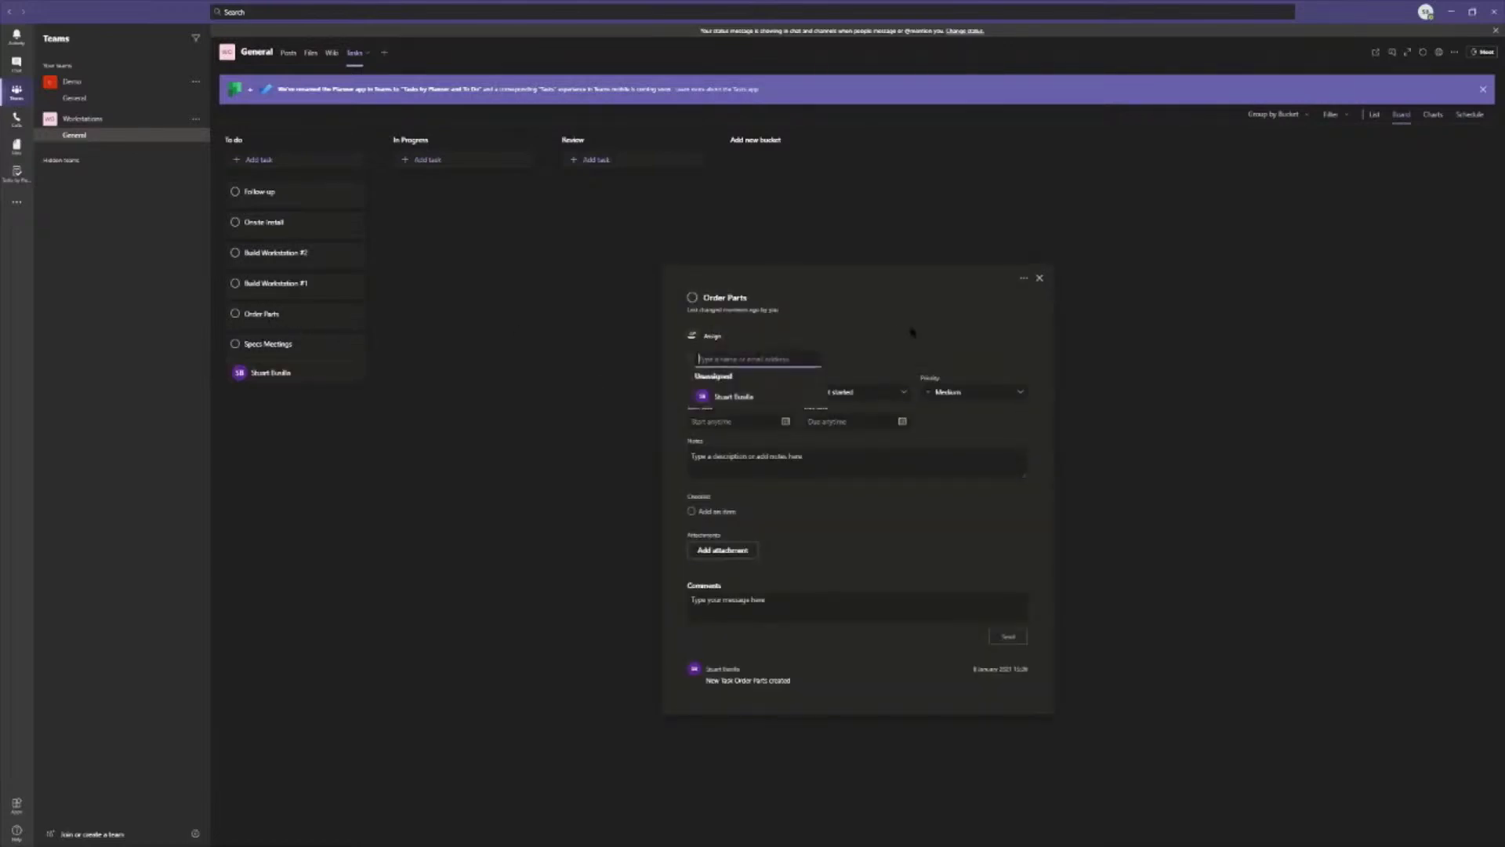
left_click(755, 399)
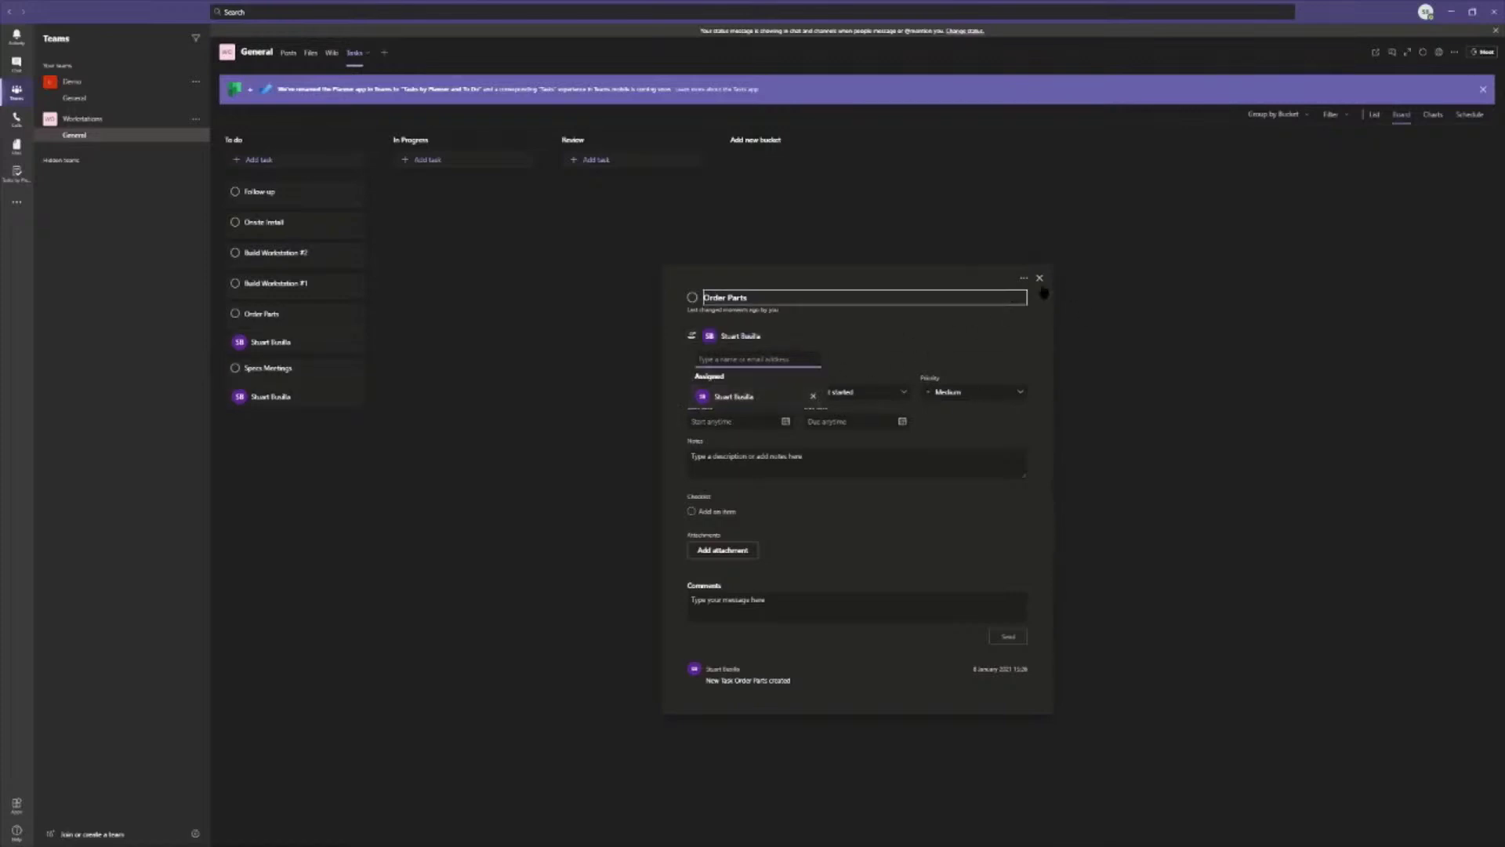
left_click(1041, 279)
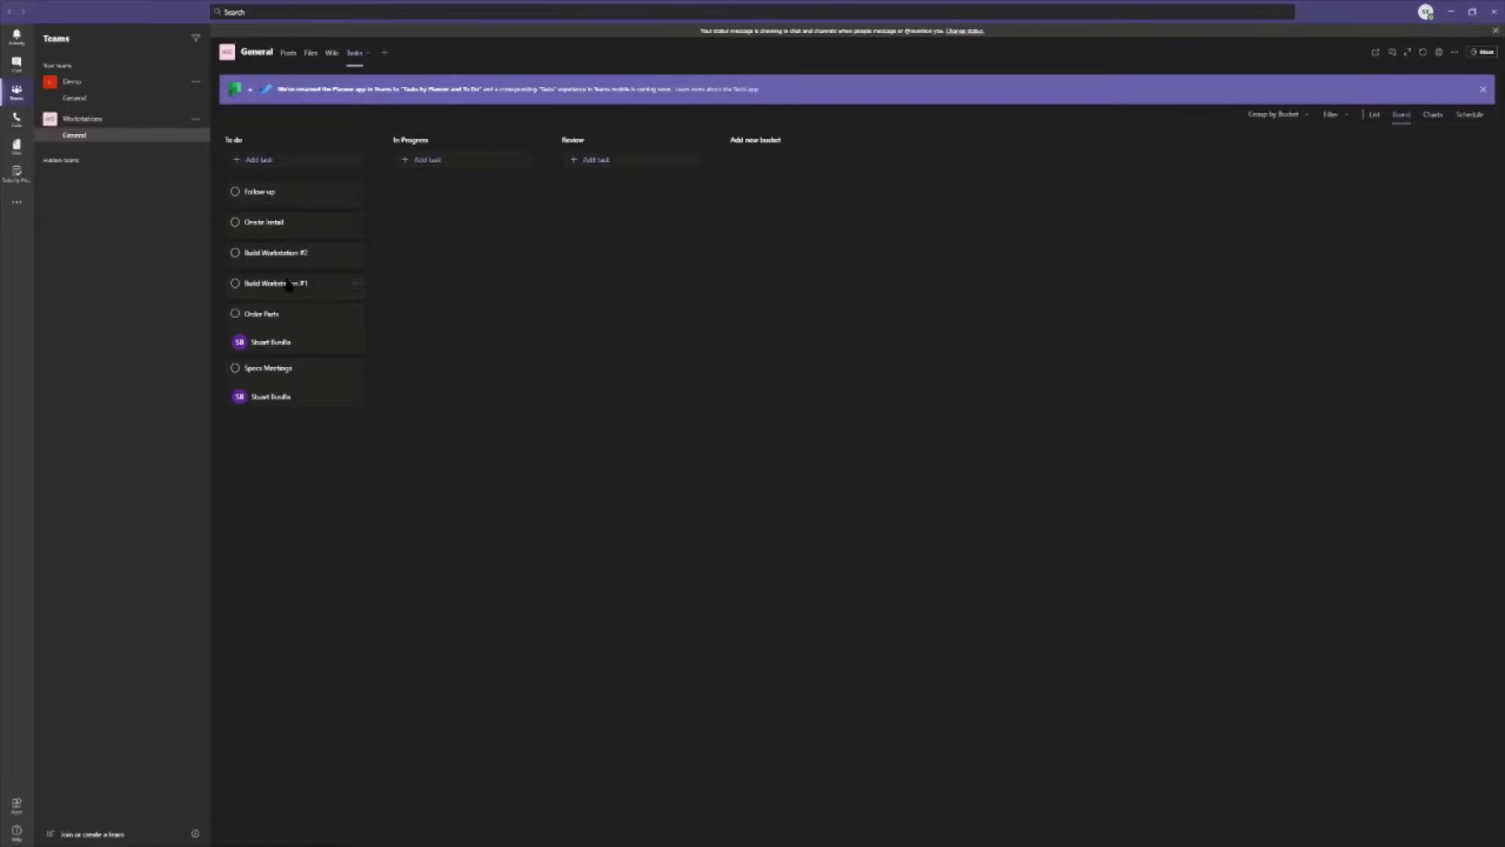
Assign the Build Workstation #2 and Onsite Install tasks to the suggested team member
left_click(280, 257)
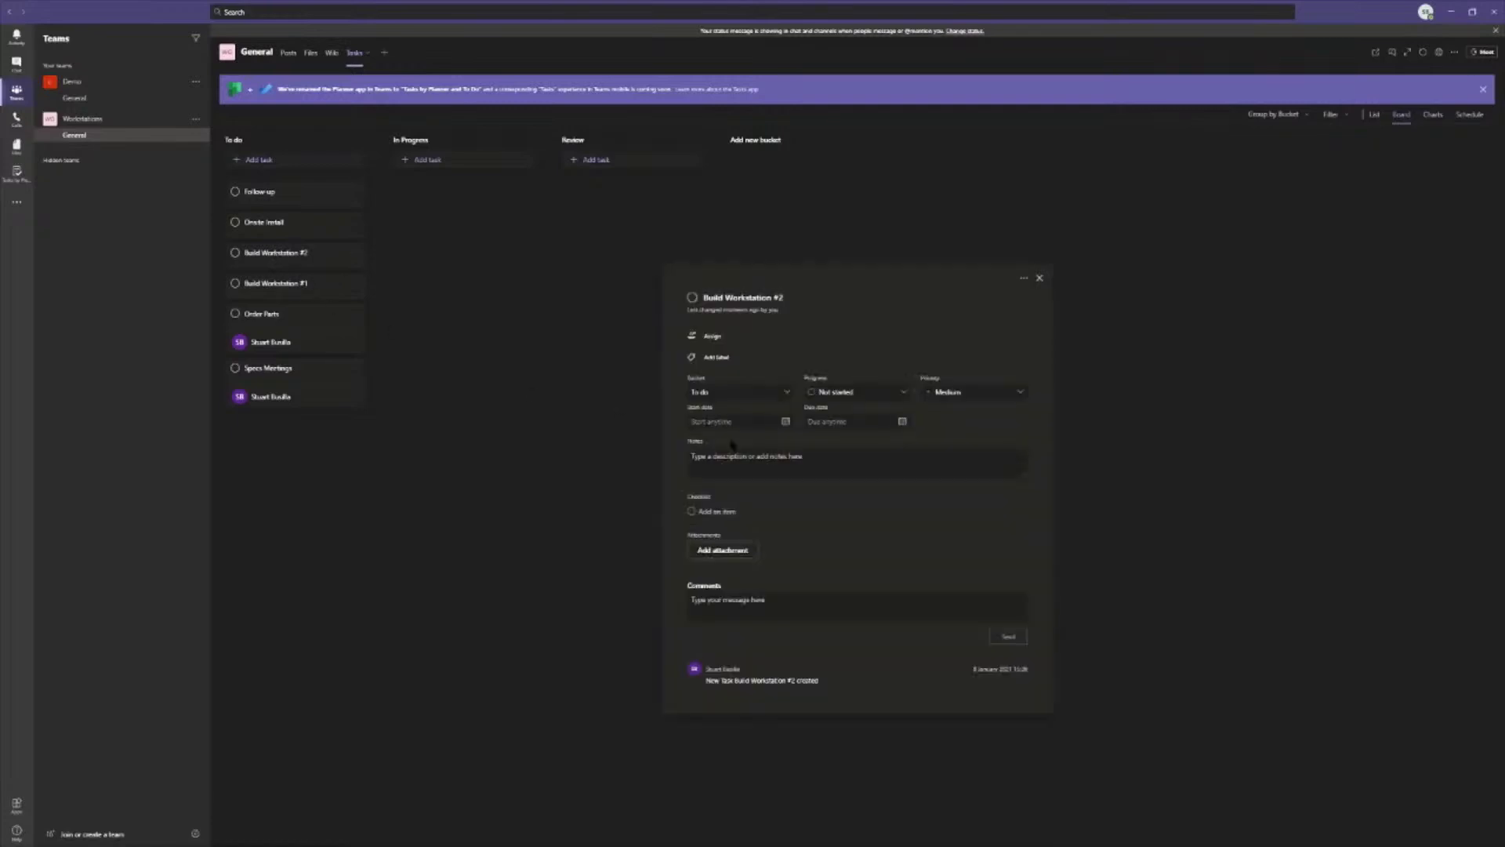
left_click(710, 343)
left_click(726, 392)
left_click(1040, 278)
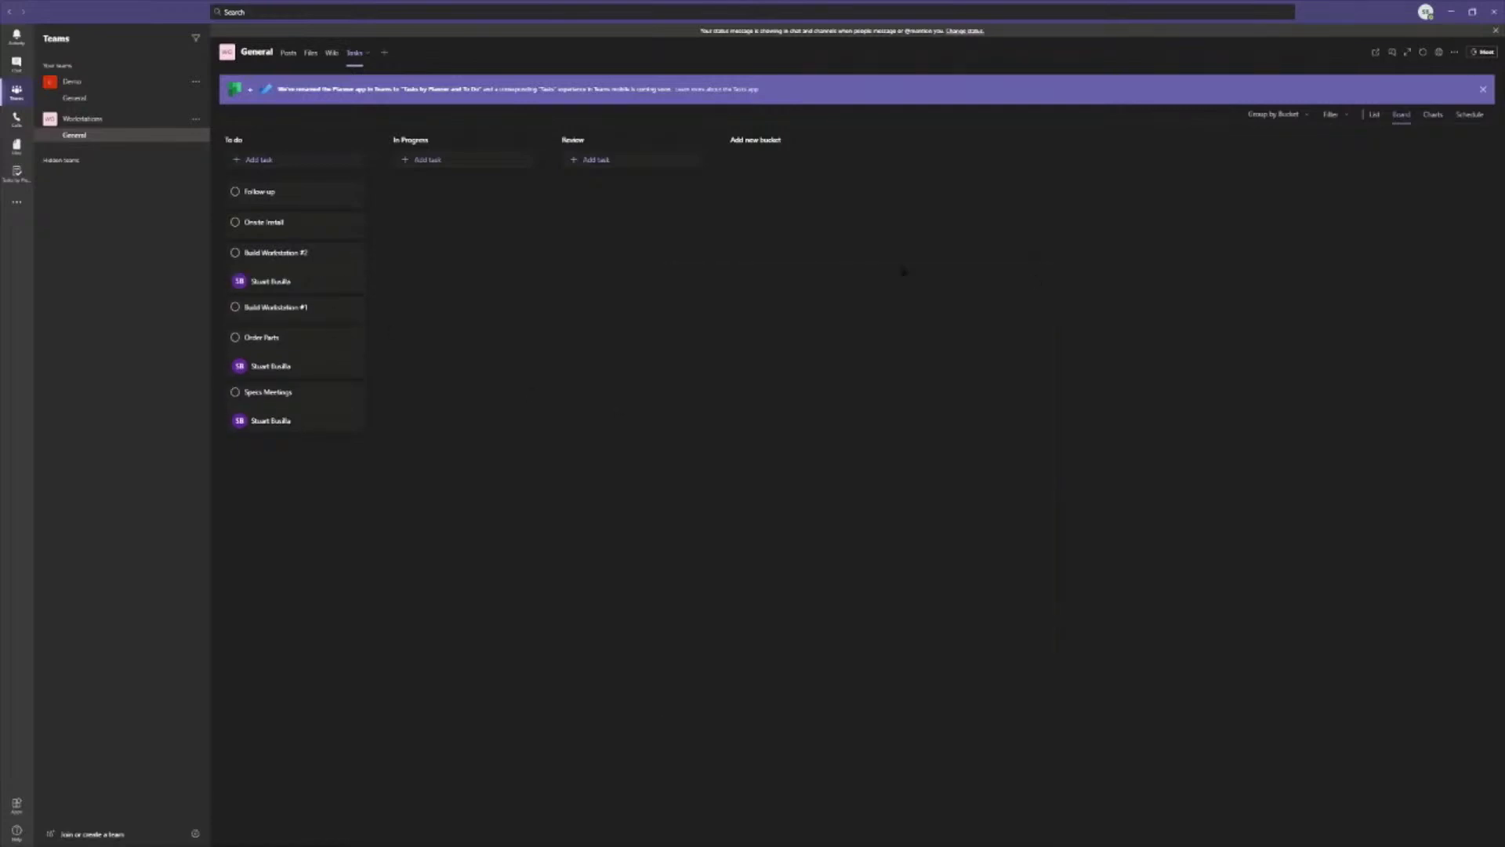
left_click(272, 227)
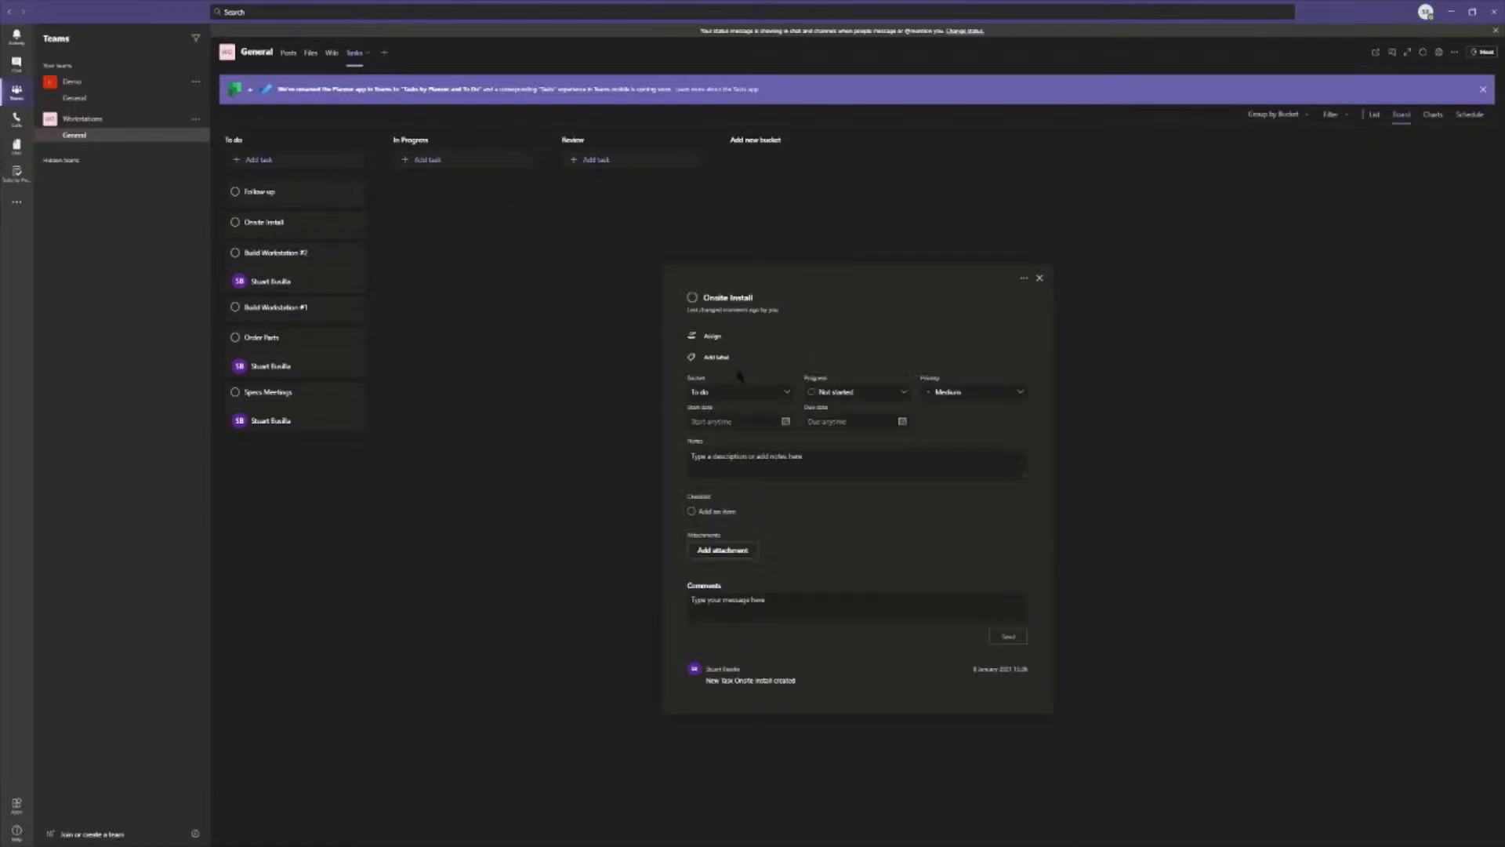
left_click(712, 336)
left_click(755, 397)
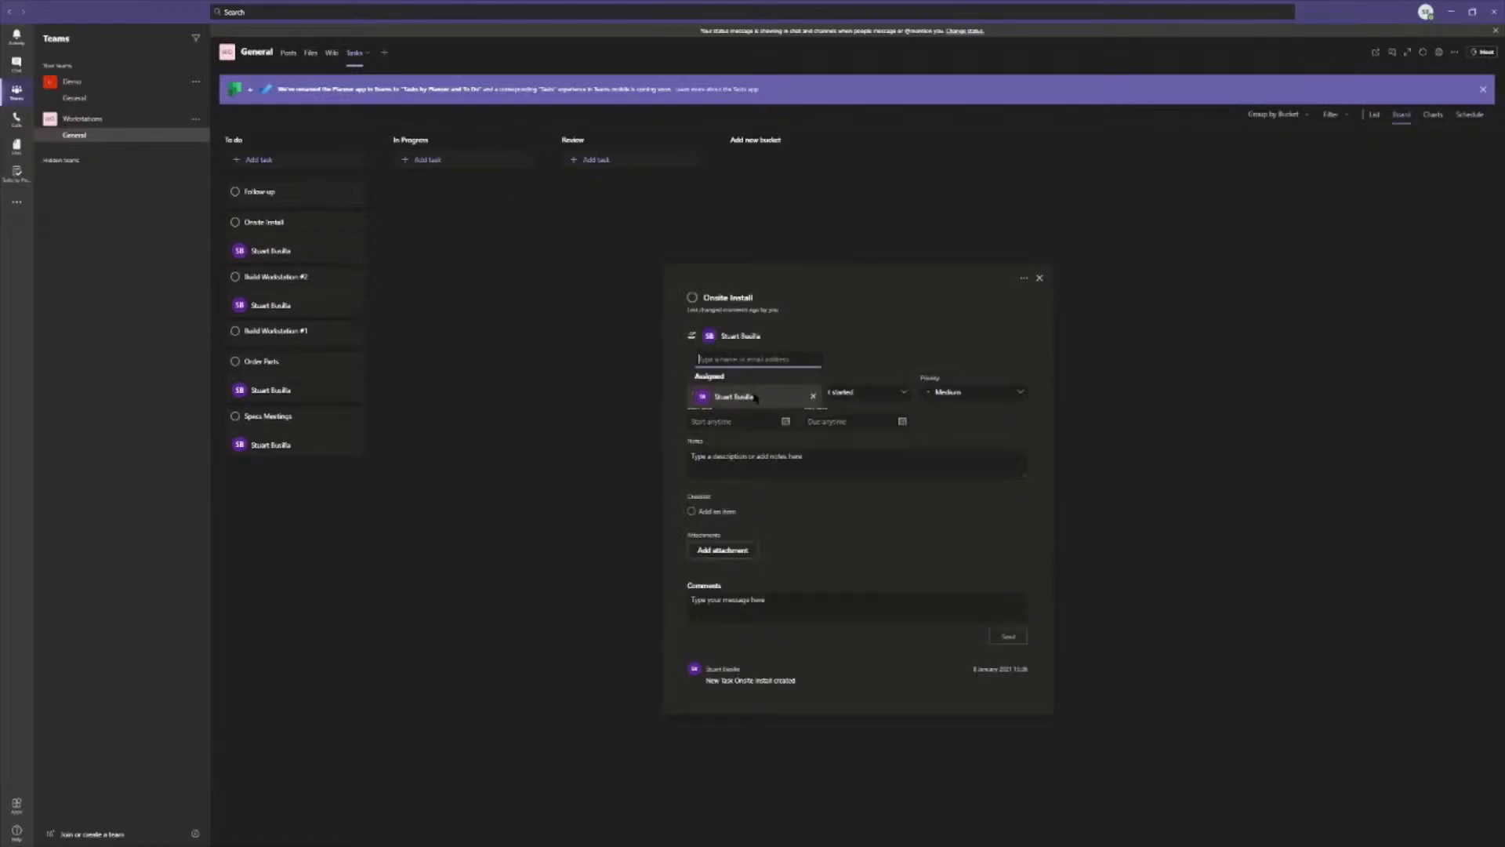
left_click(1040, 278)
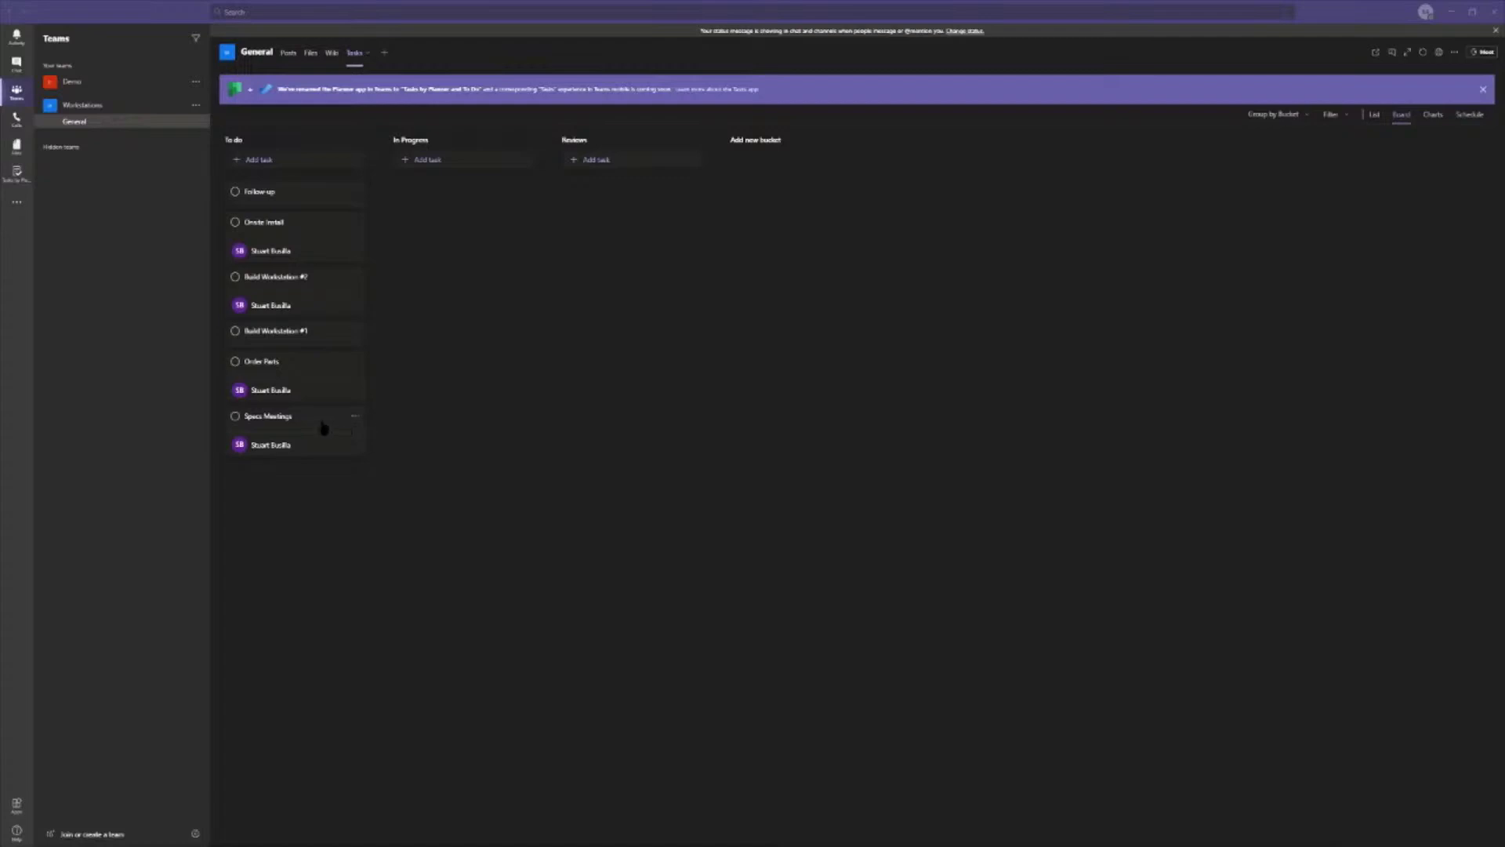
Mark the Specs Meetings task complete, and move Order Parts to In Progress and complete it as well
left_click(262, 421)
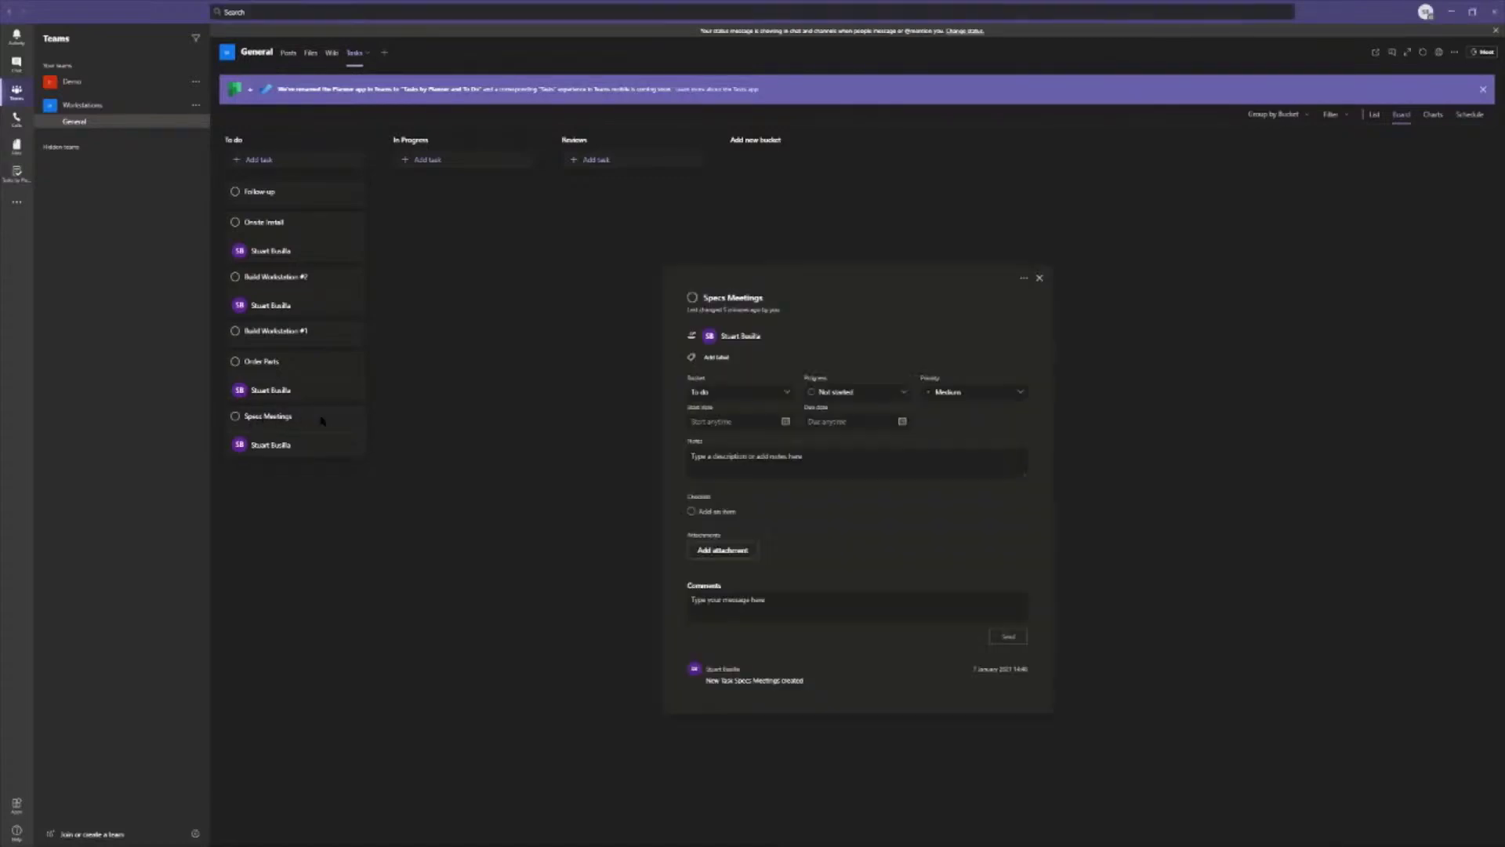
left_click(1040, 277)
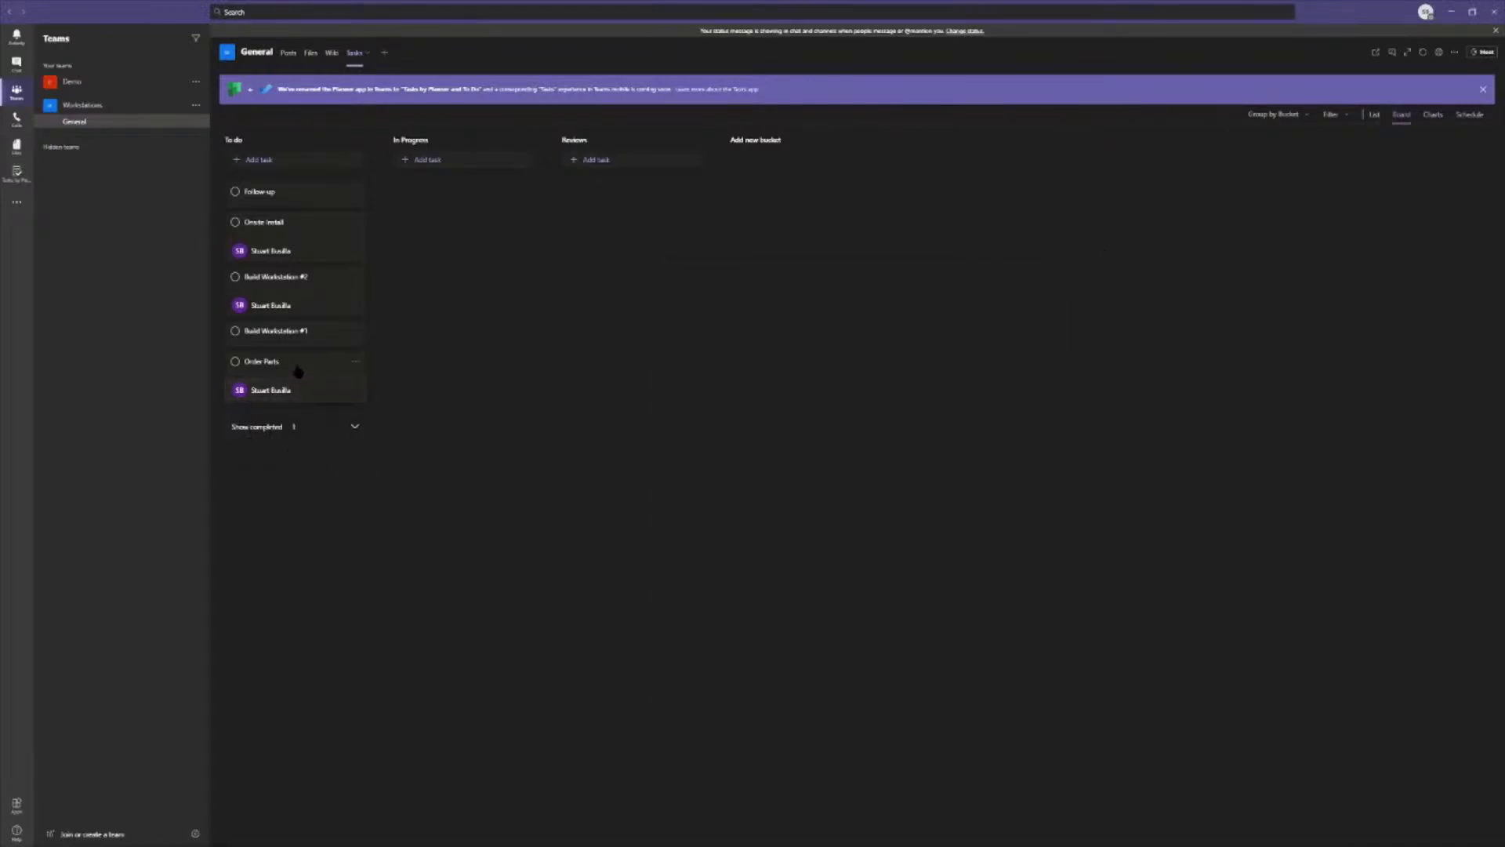
left_click_drag(319, 389, 478, 191)
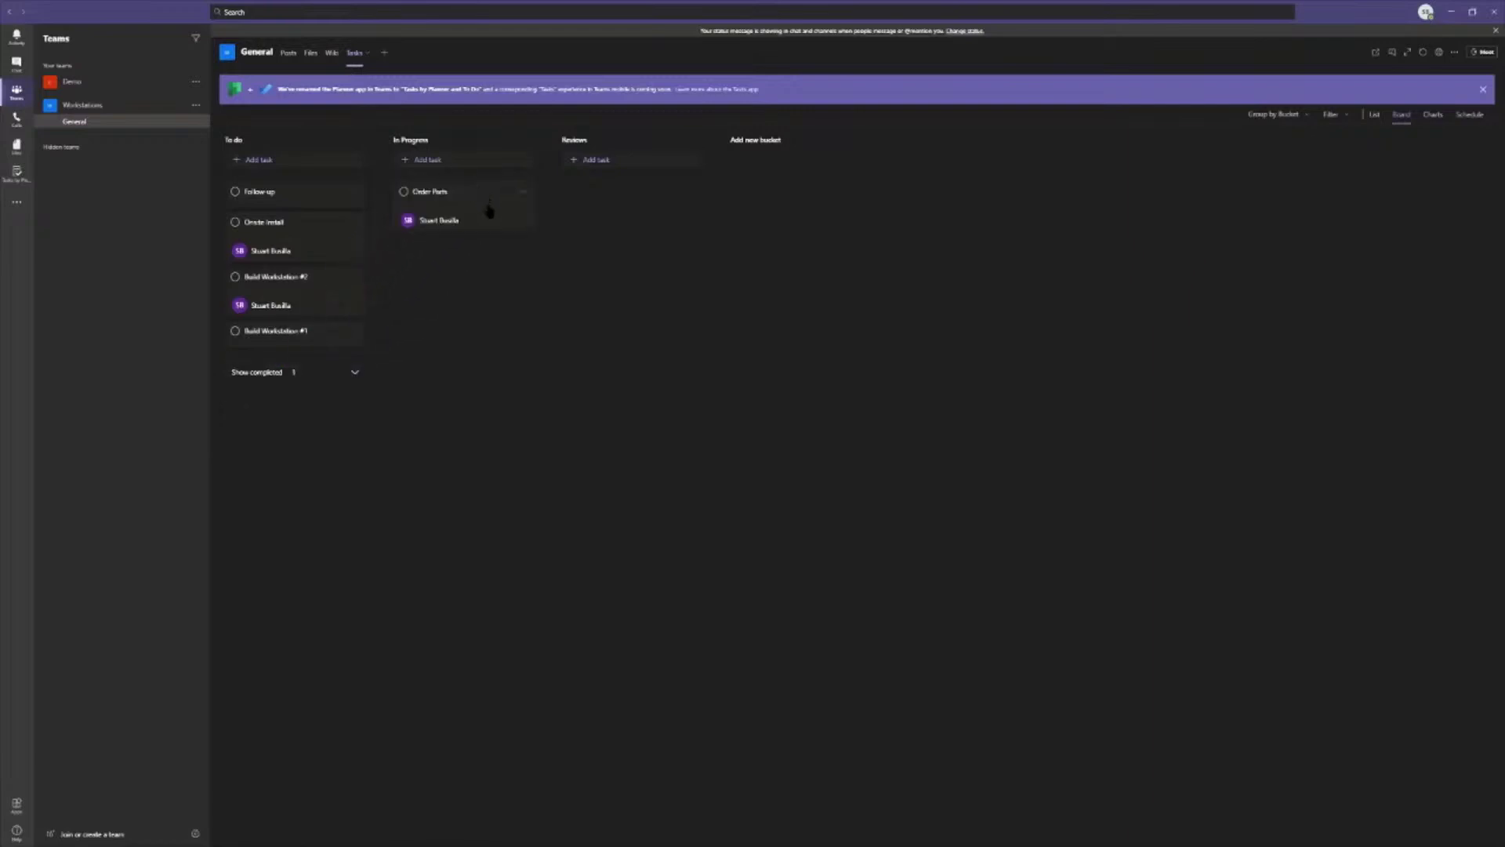
left_click(404, 192)
Move the Build Workstation #1 and Build Workstation #2 tasks from To do to the In Progress bucket
left_click_drag(276, 342, 455, 196)
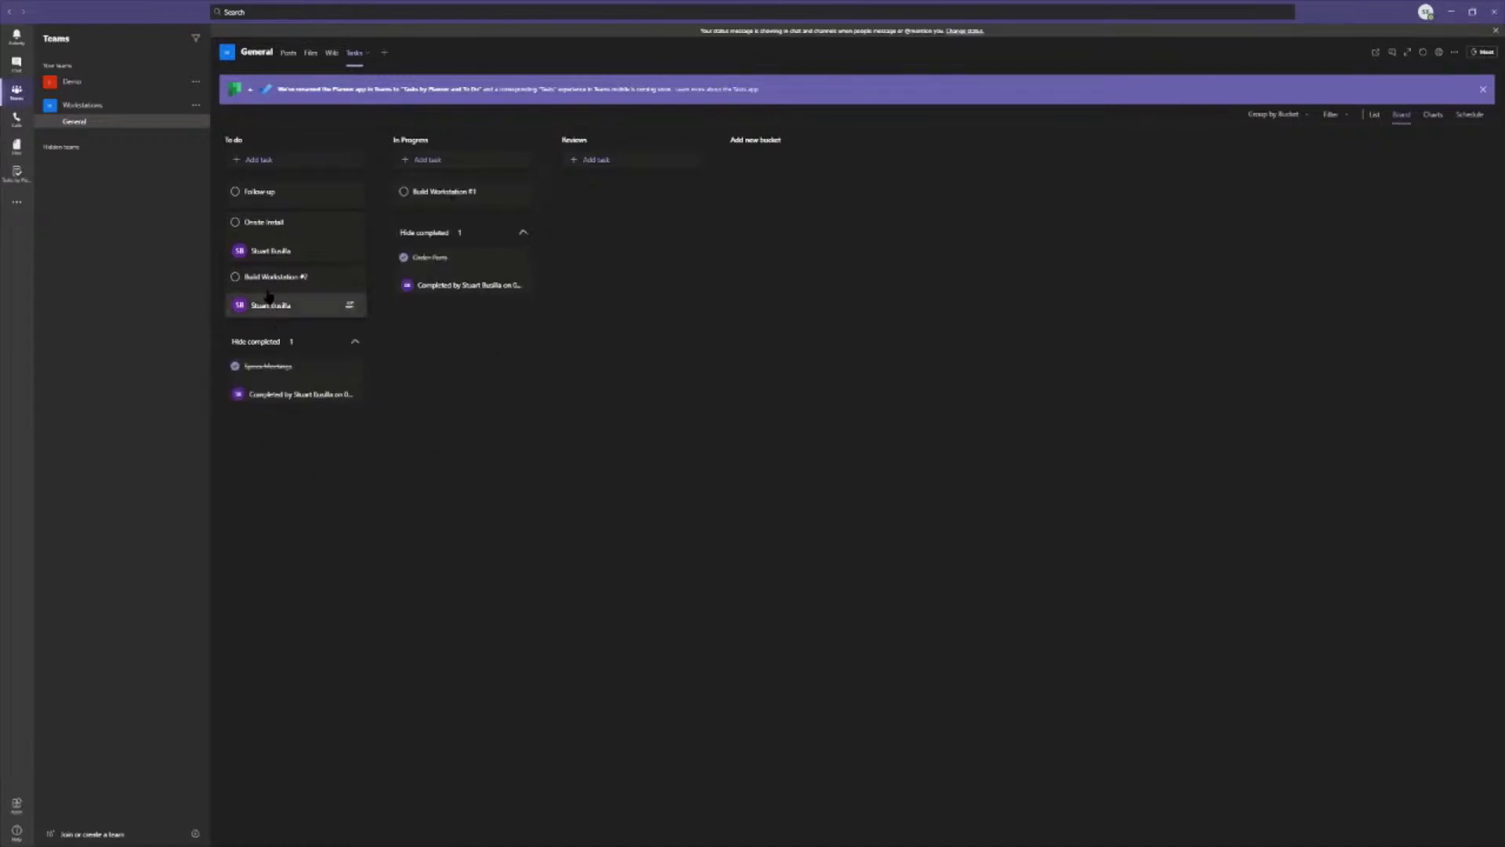
left_click_drag(275, 288, 474, 245)
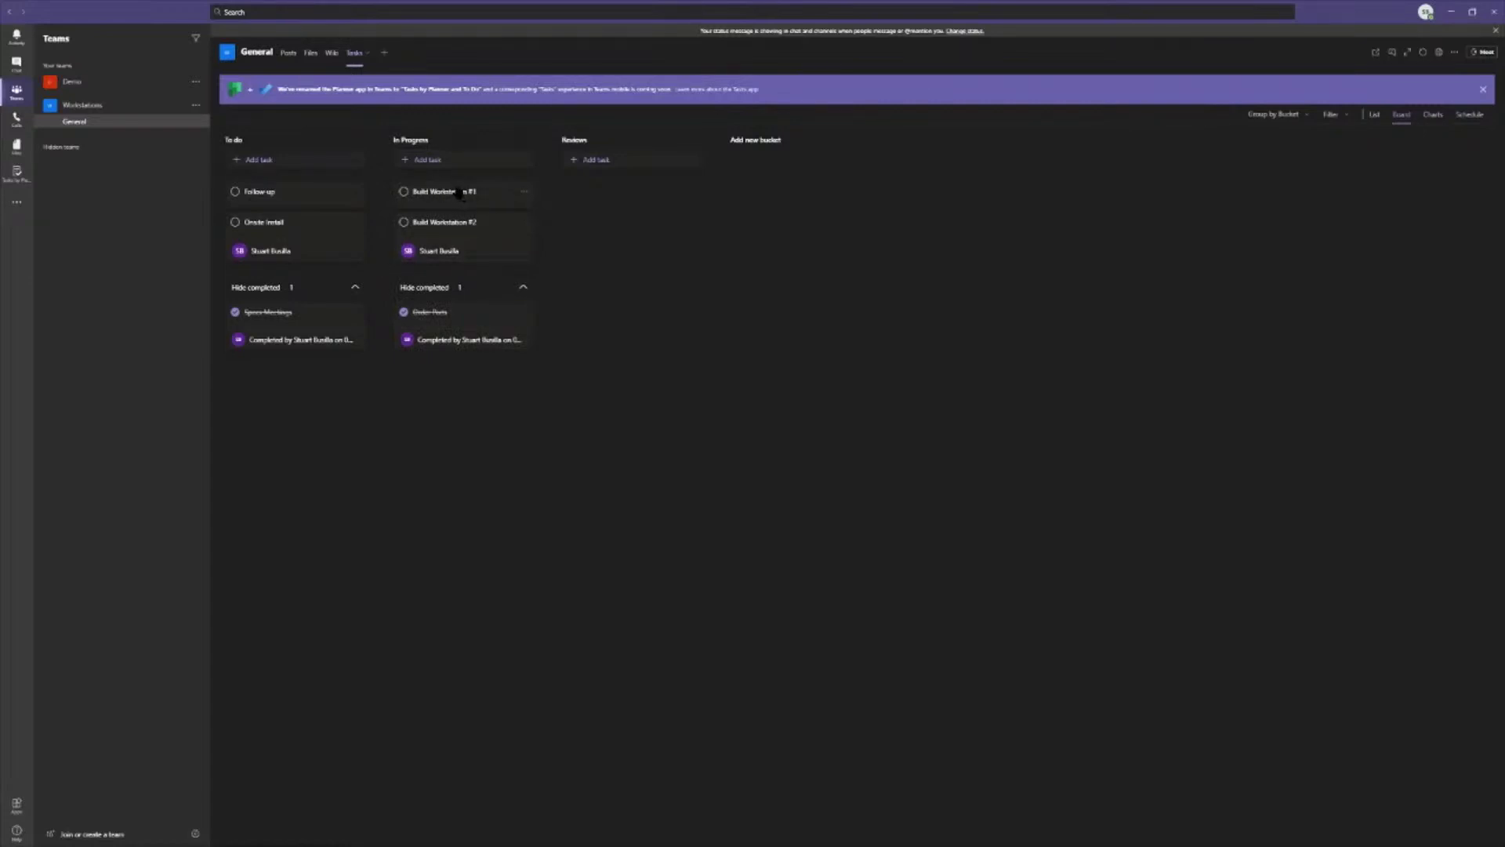
Move Build Workstation #1 to the Reviews bucket and mark both Build Workstation tasks complete
left_click_drag(460, 194, 654, 182)
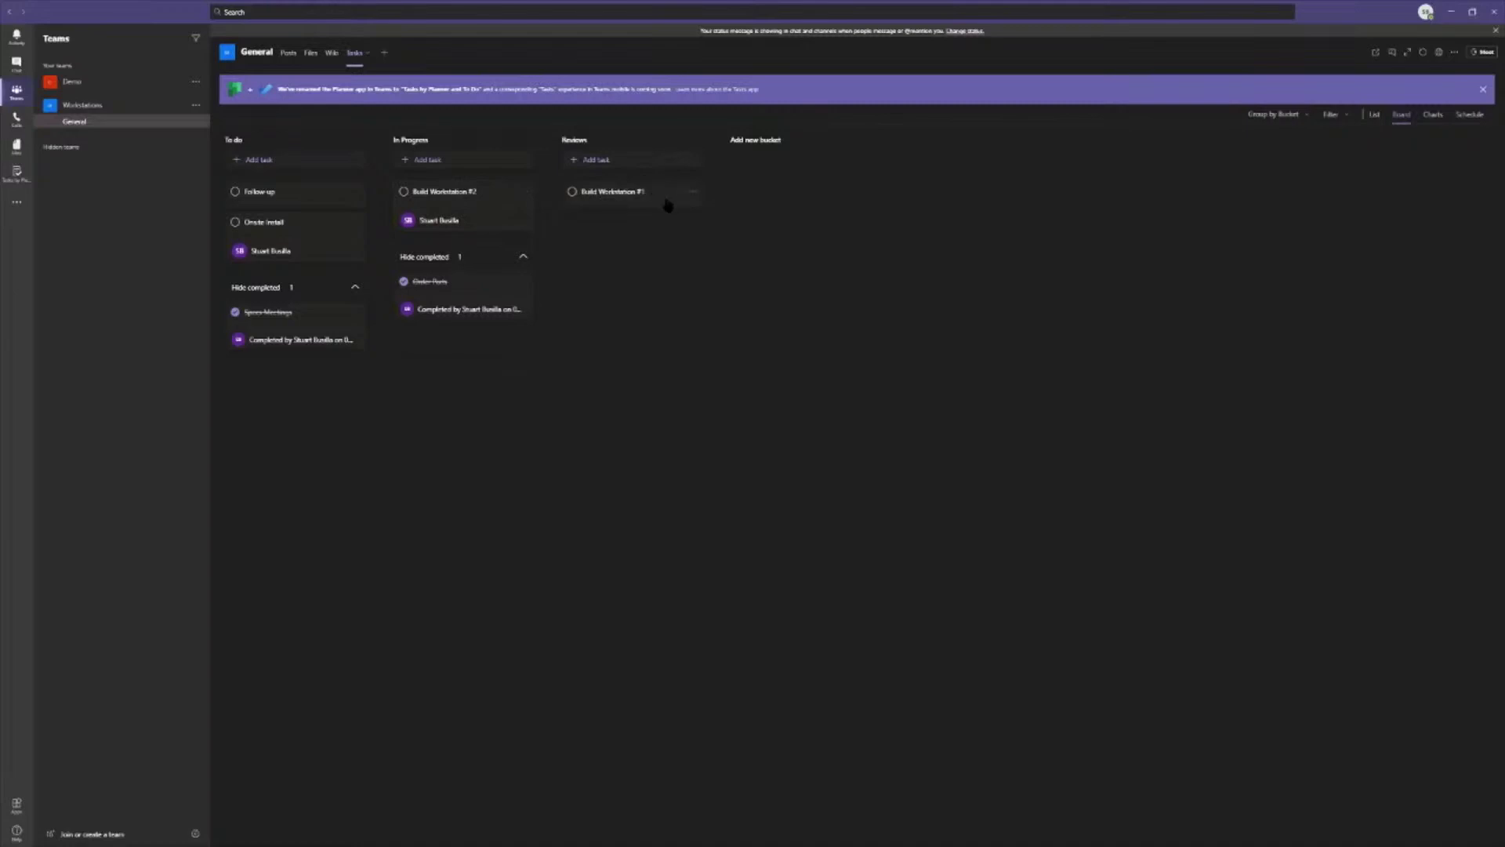
left_click(404, 192)
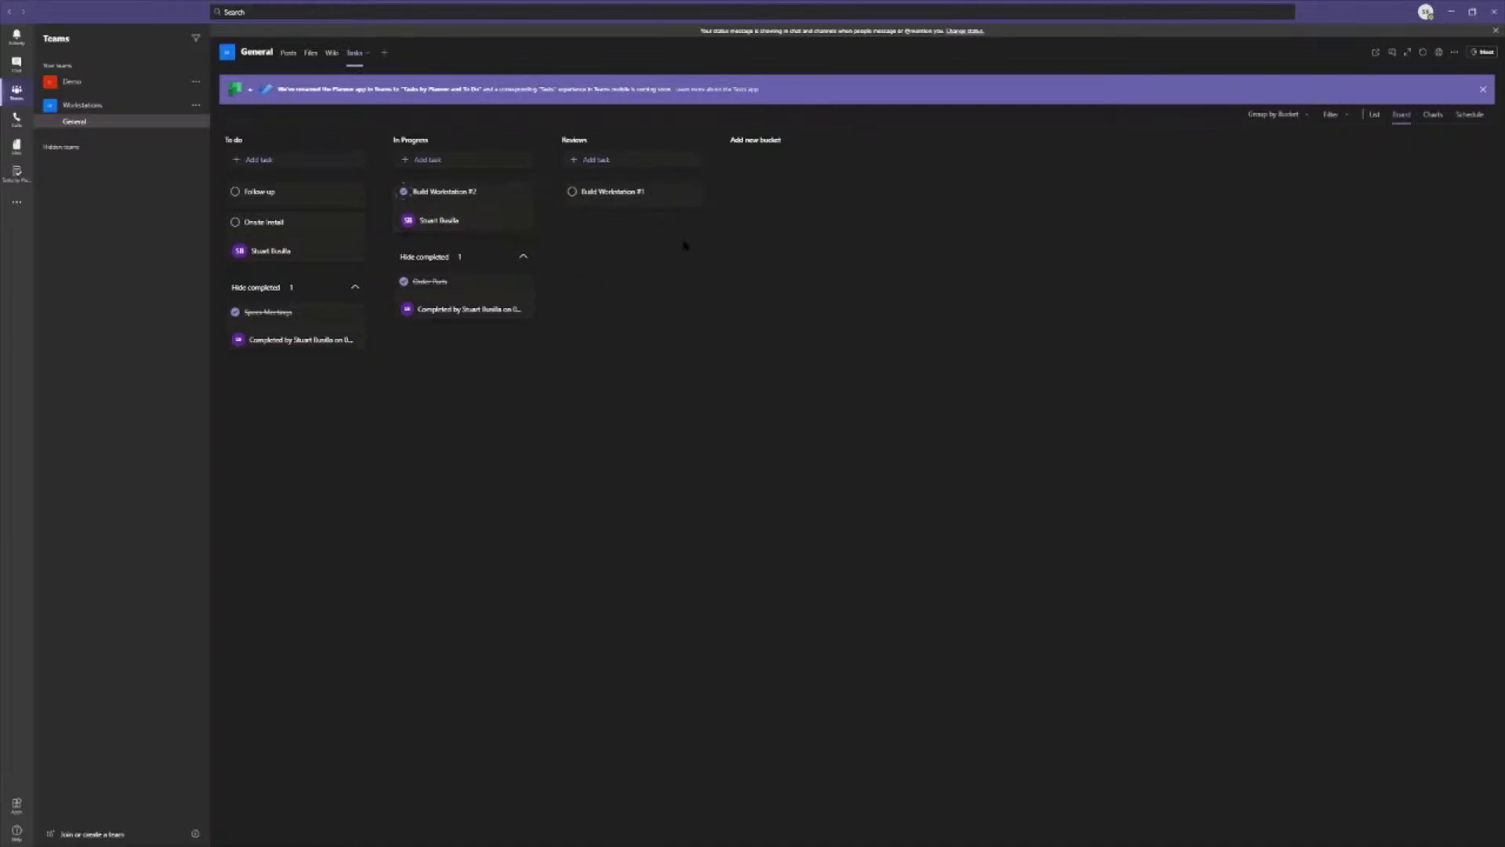
left_click(573, 192)
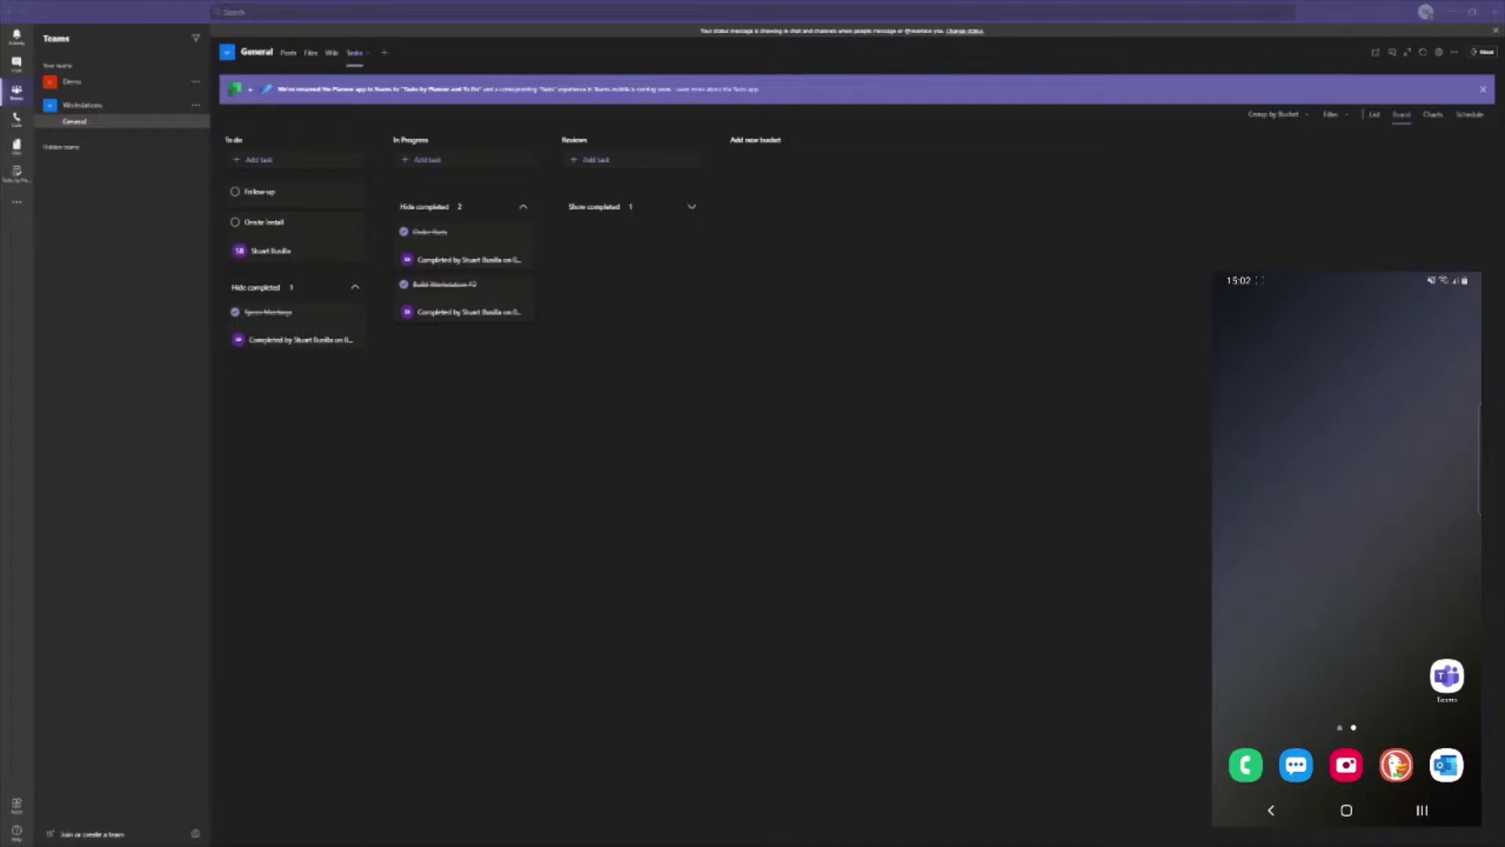
Switch to the mobile Teams app and open the Onsite Install task from the Workstations General channel's Tasks list
left_click(1446, 675)
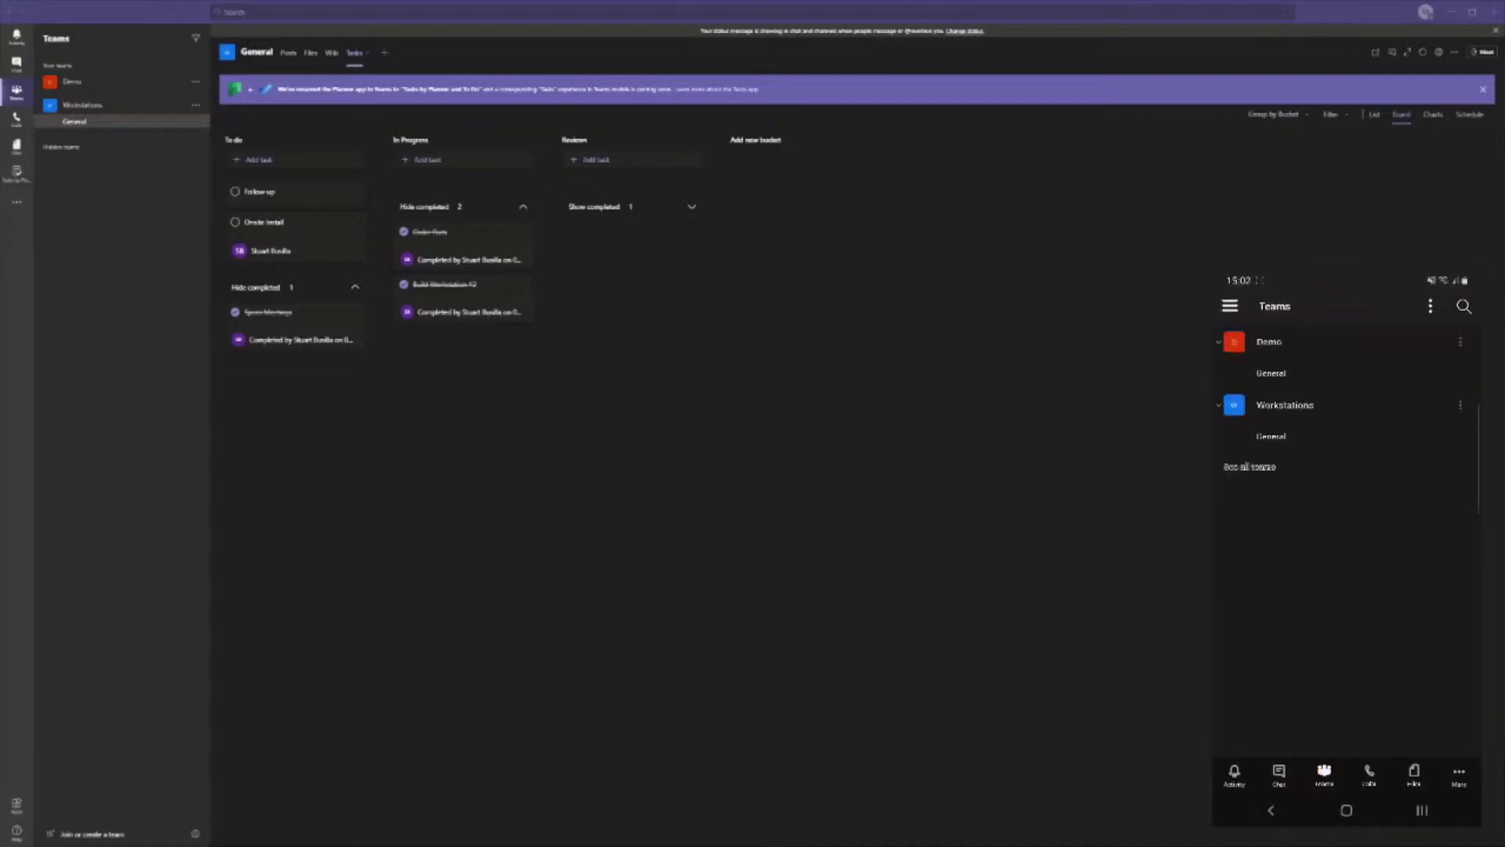
left_click(1271, 436)
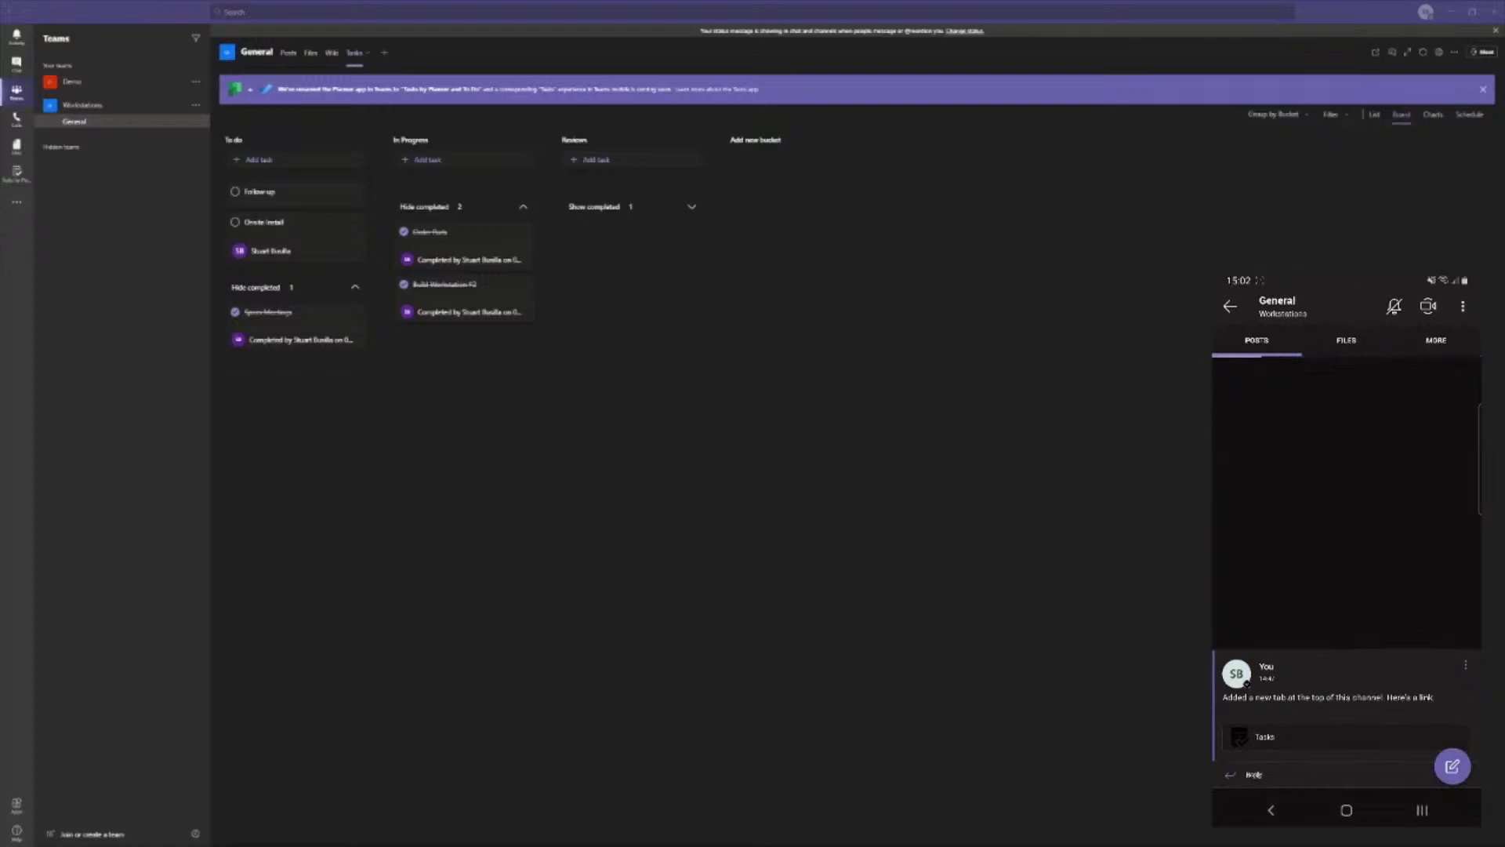
left_click(1436, 339)
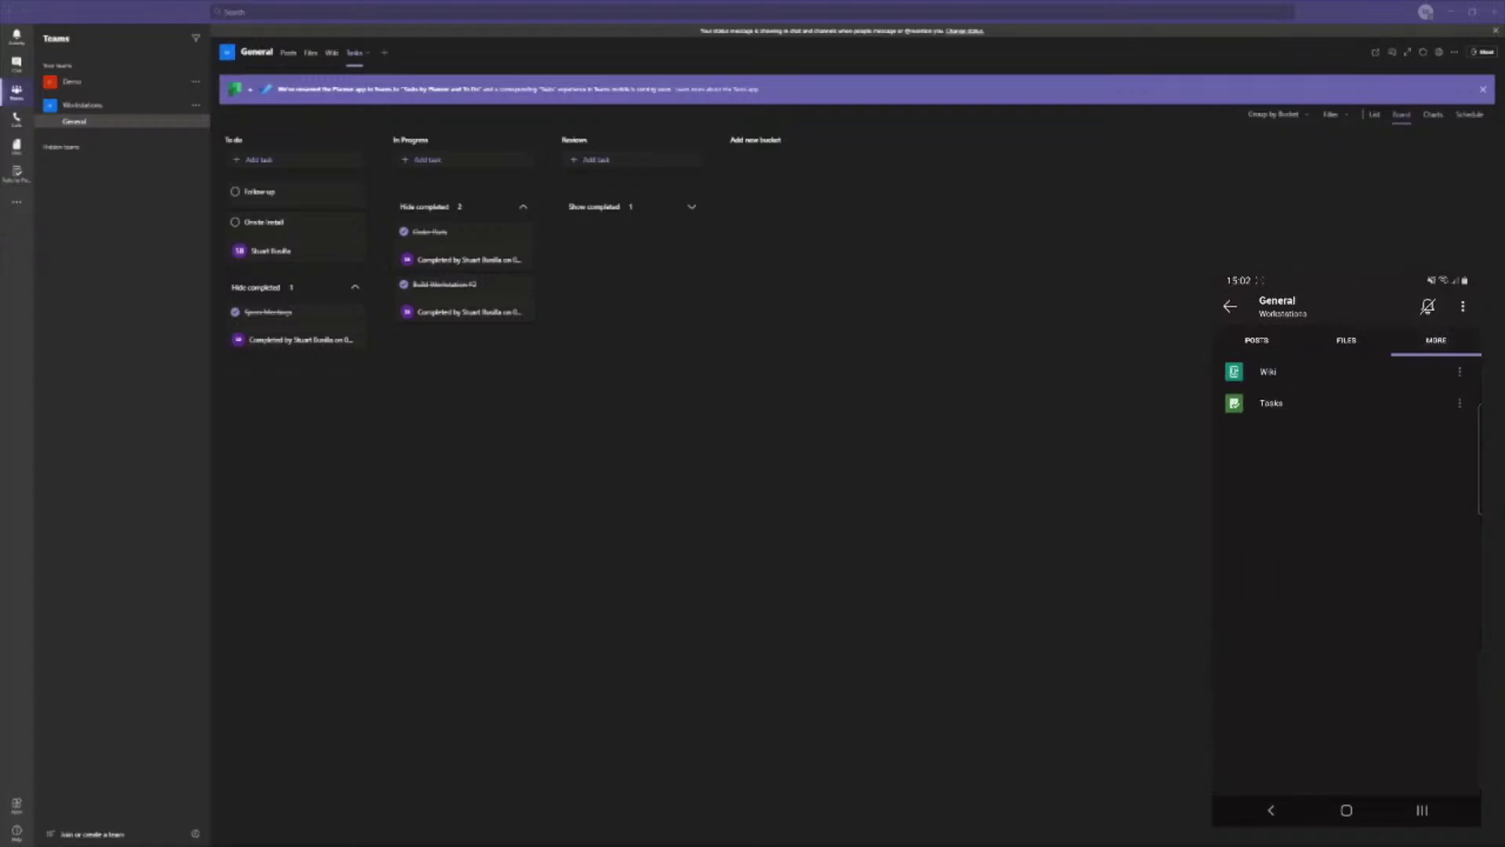
left_click(1271, 402)
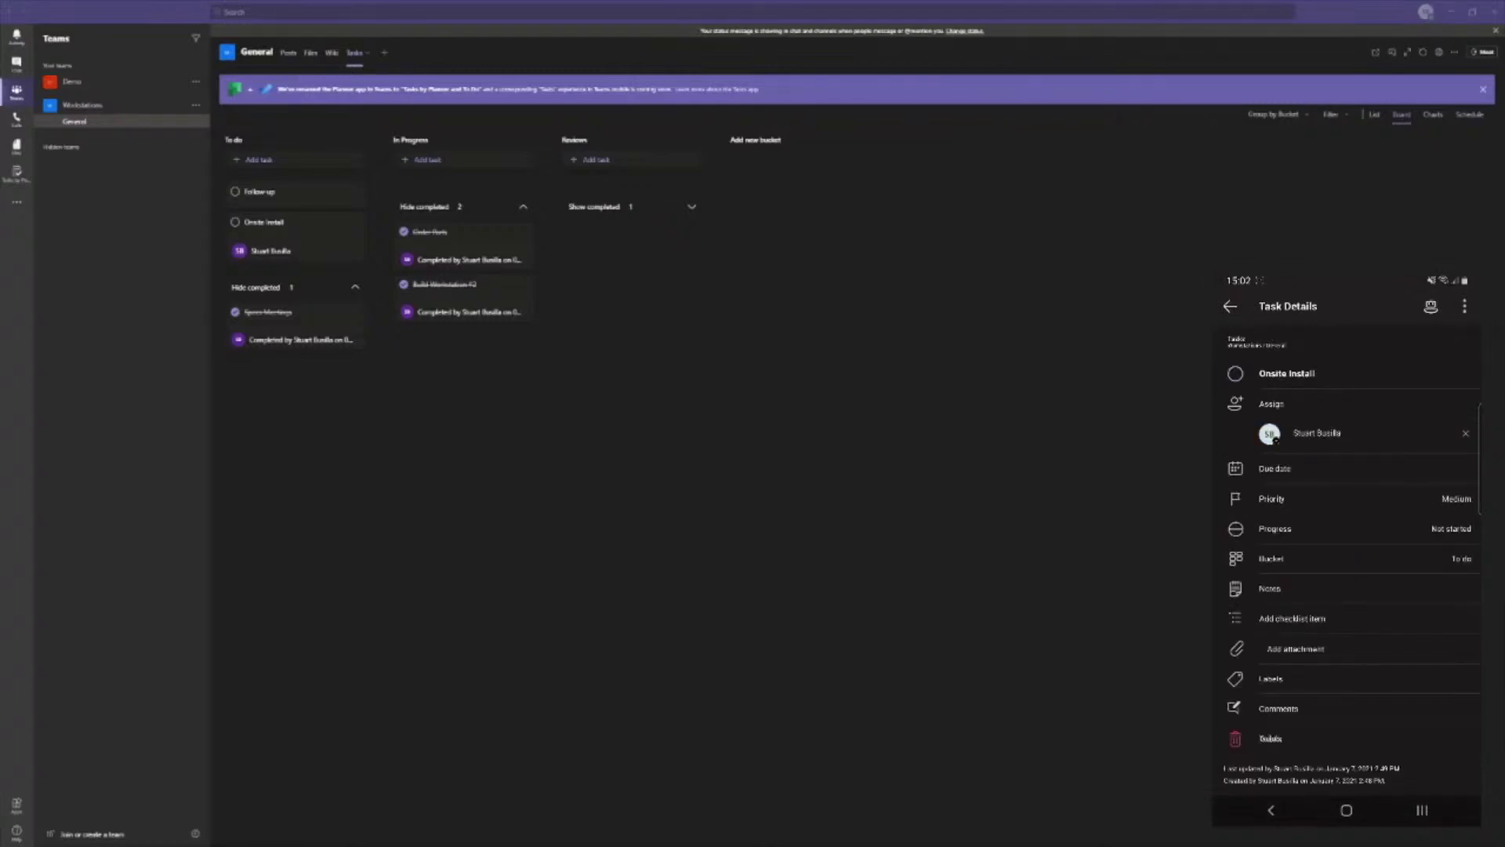
Change the Onsite Install task's bucket to In Progress on the phone and refresh the desktop task board
left_click(1333, 559)
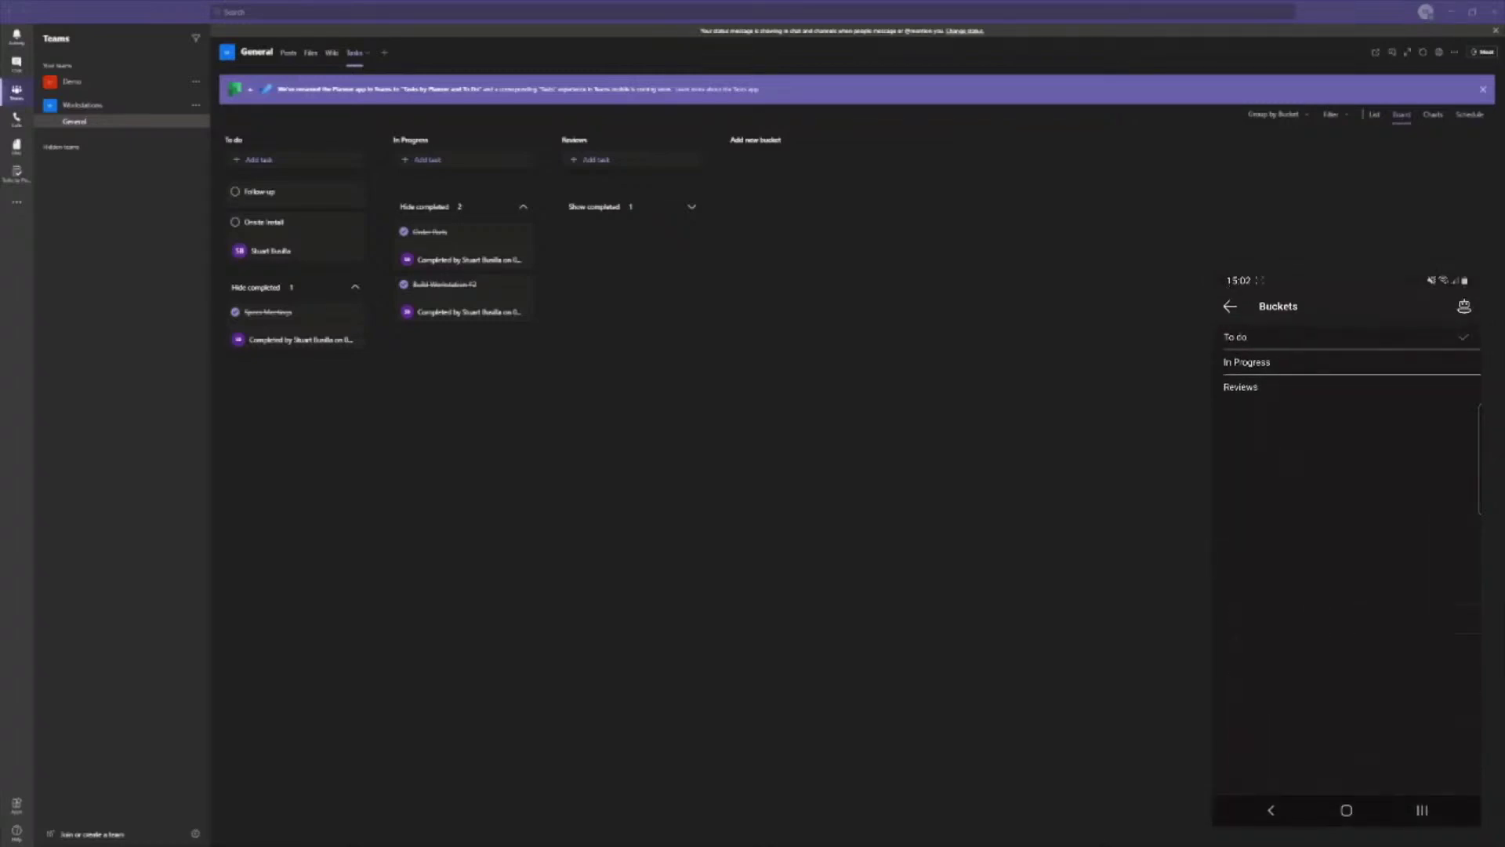
left_click(1270, 361)
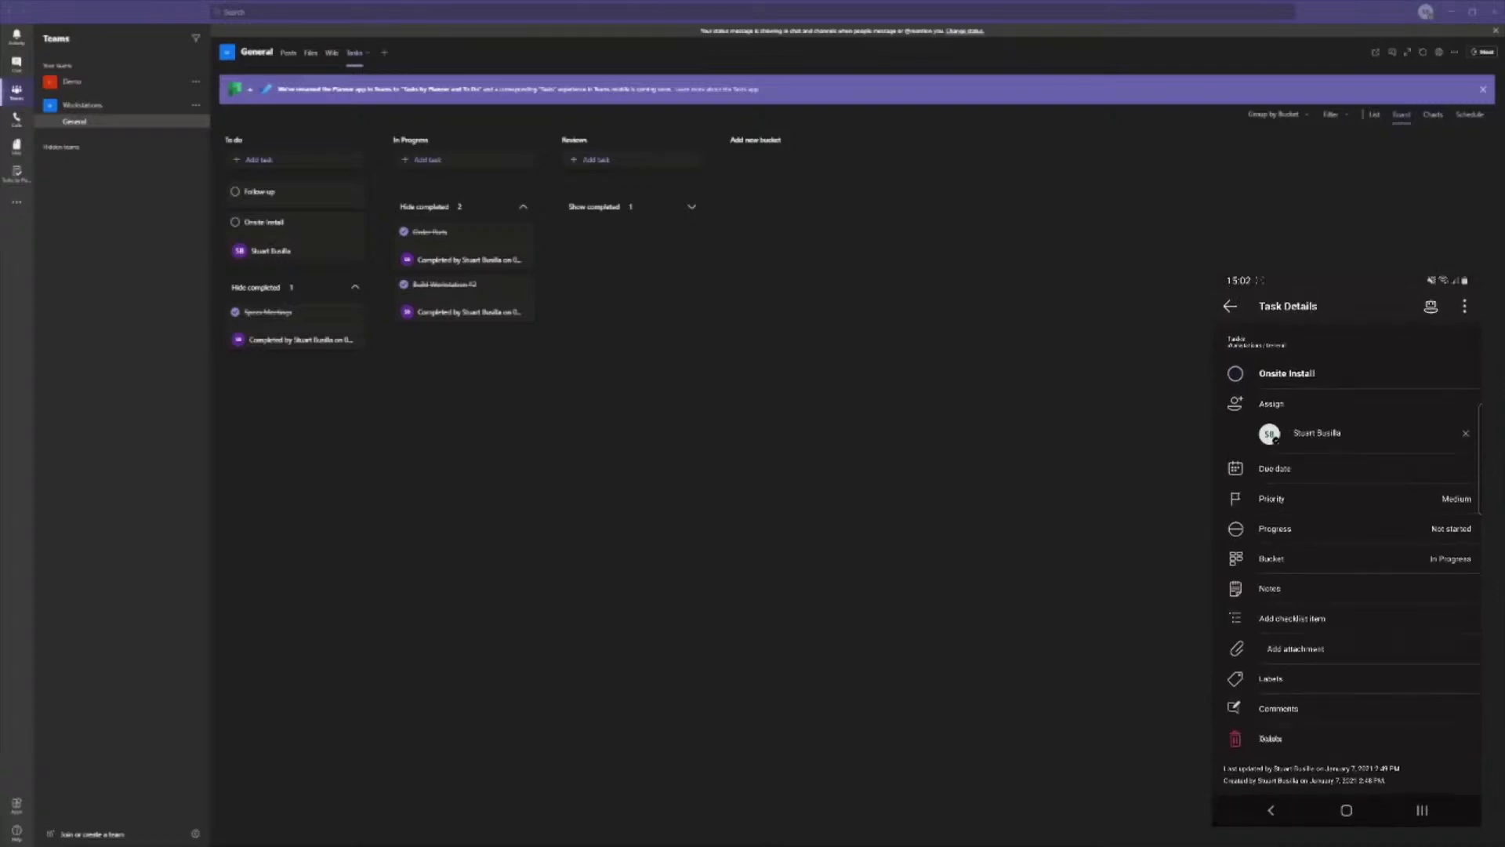
left_click(1231, 306)
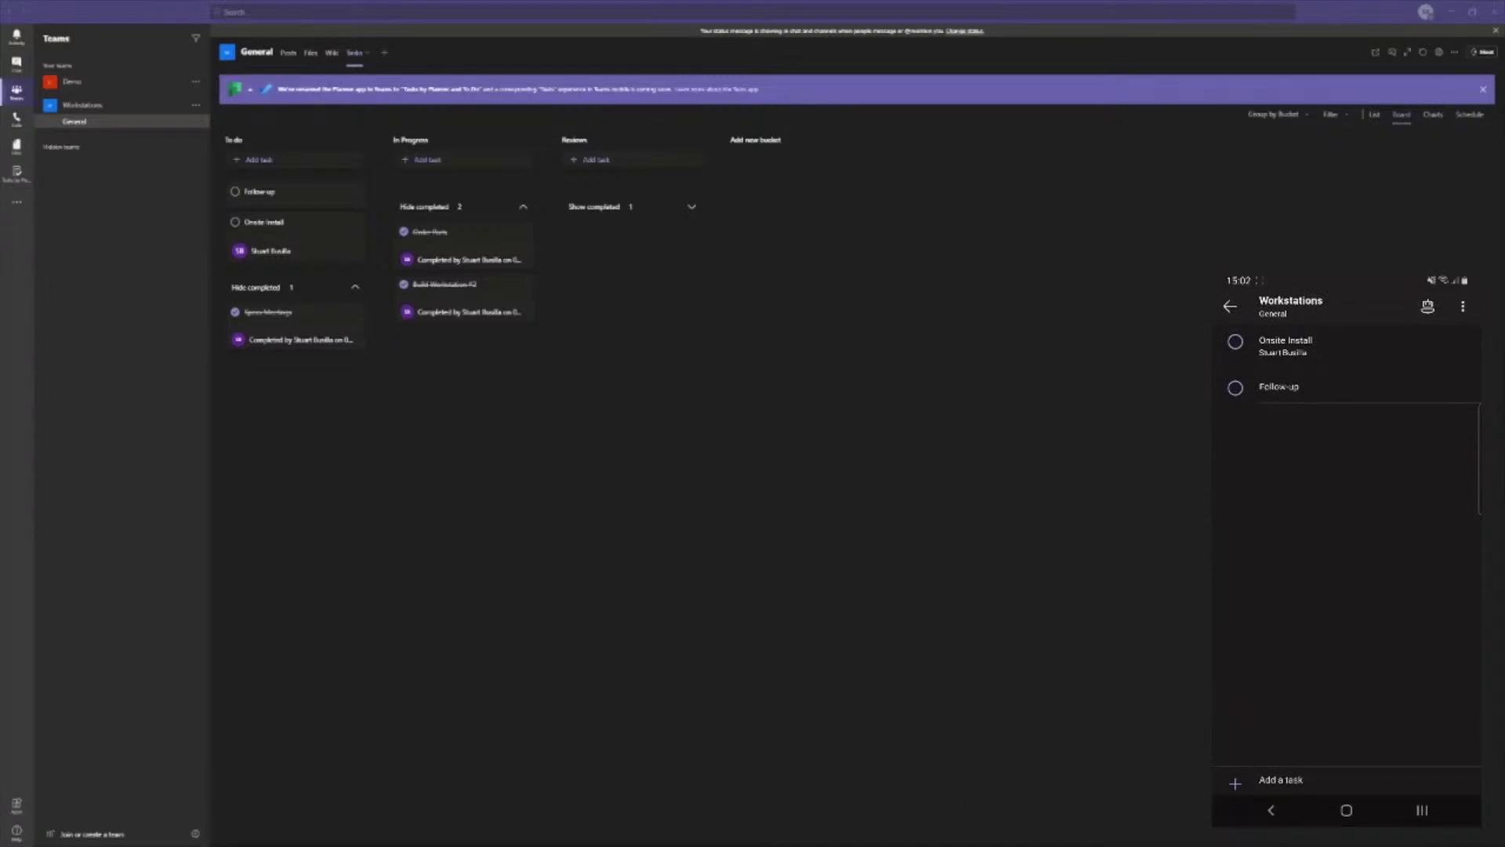
left_click(1423, 53)
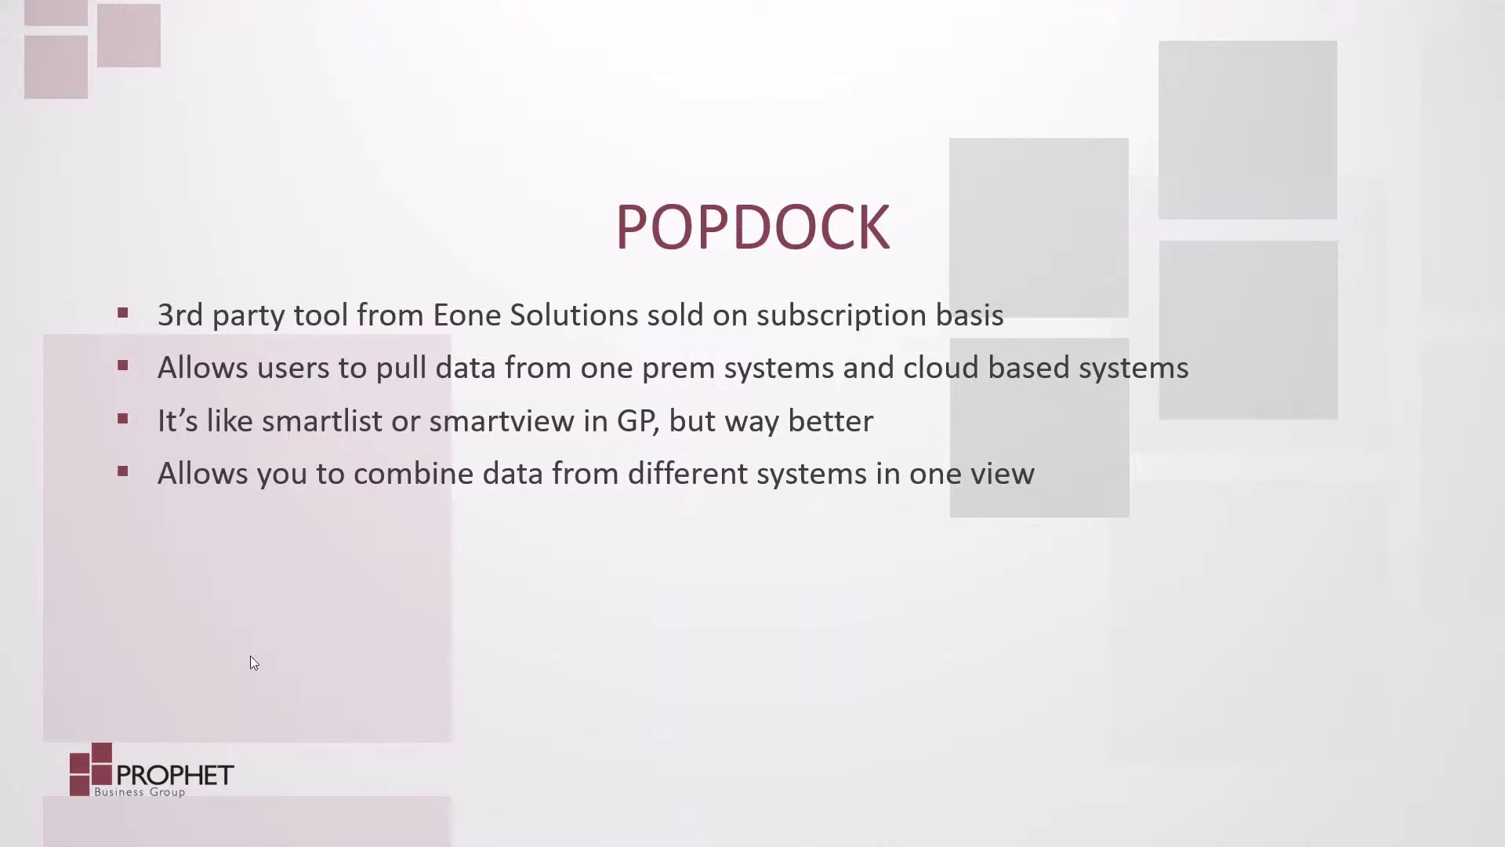
Switch to Popdock and add the State column to the sample data Customers list
key("alt+Tab")
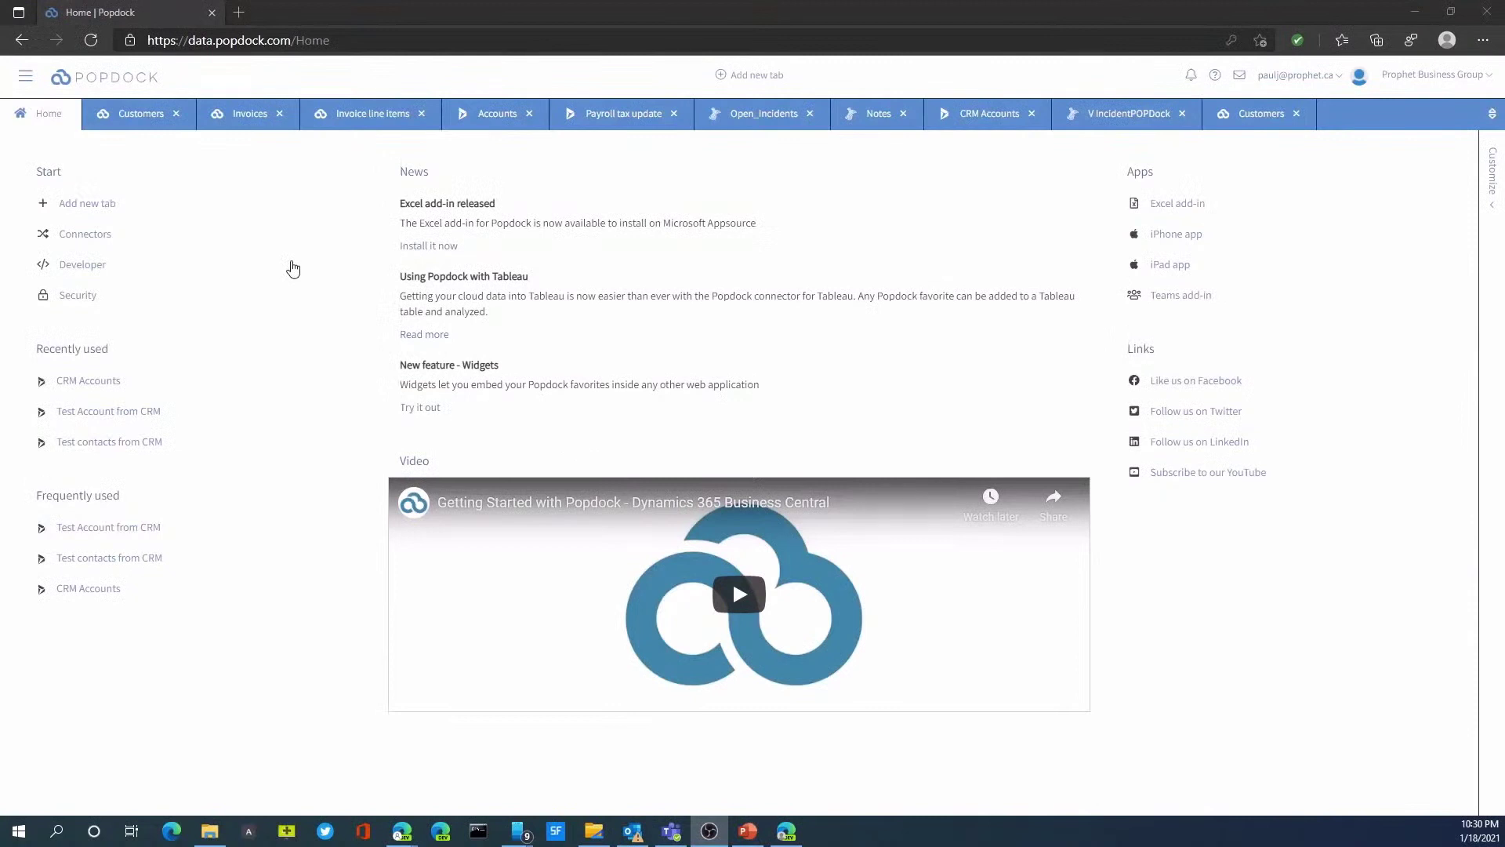
left_click(124, 127)
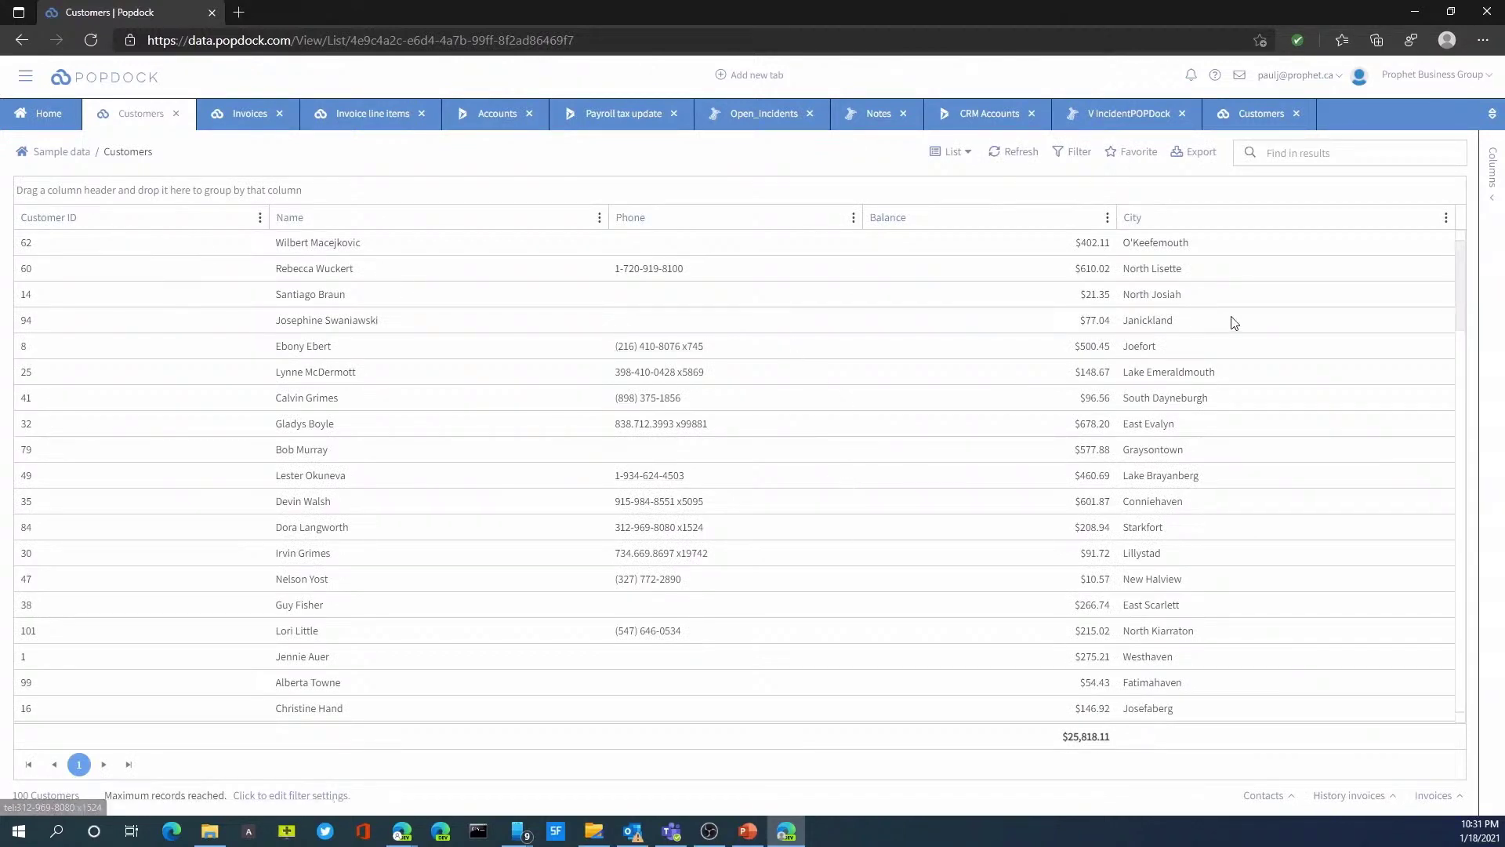
left_click(1493, 201)
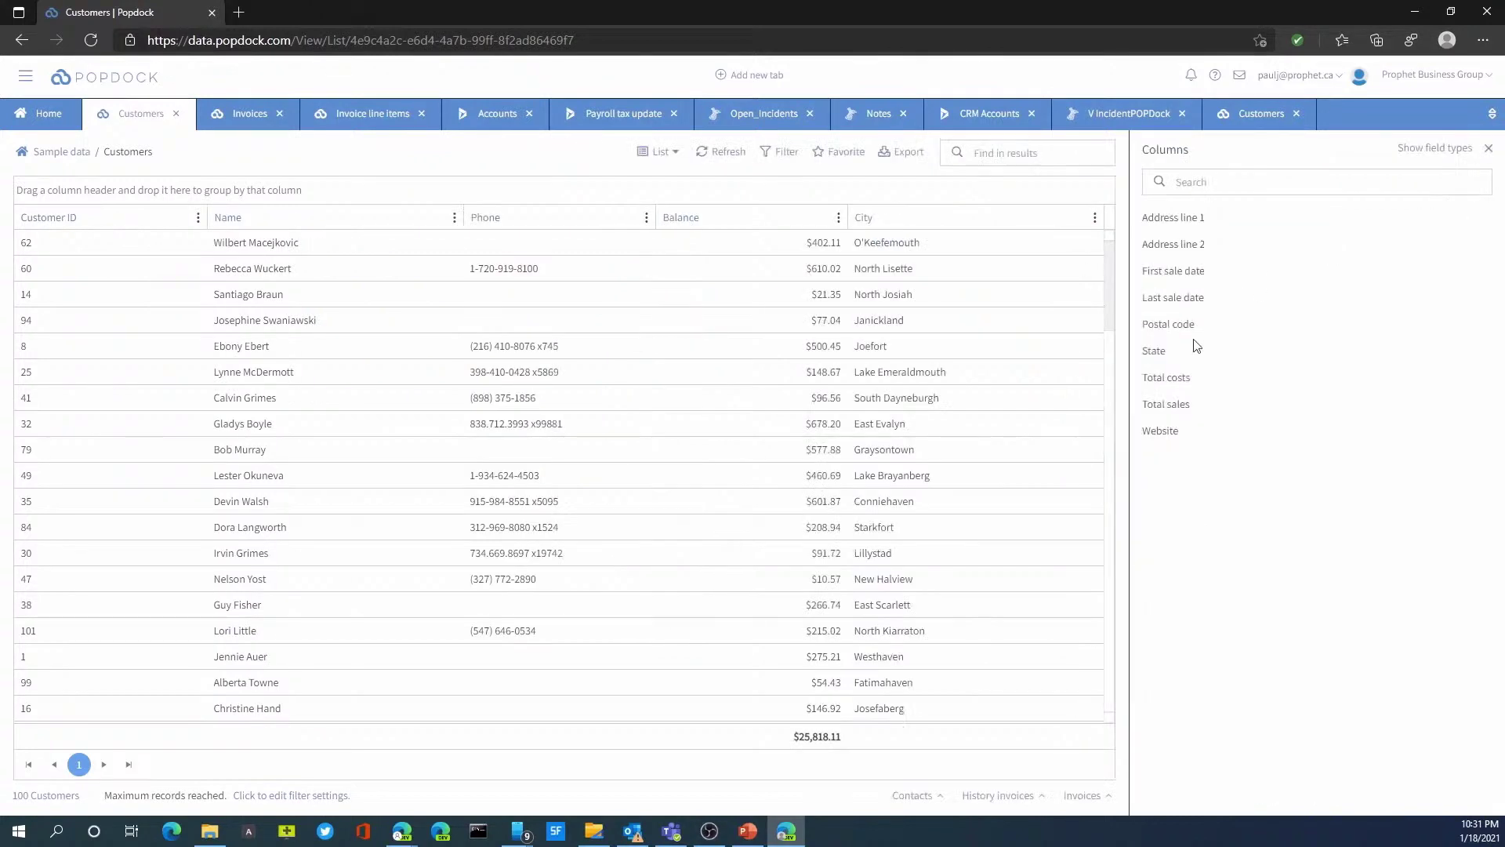
left_click(1154, 353)
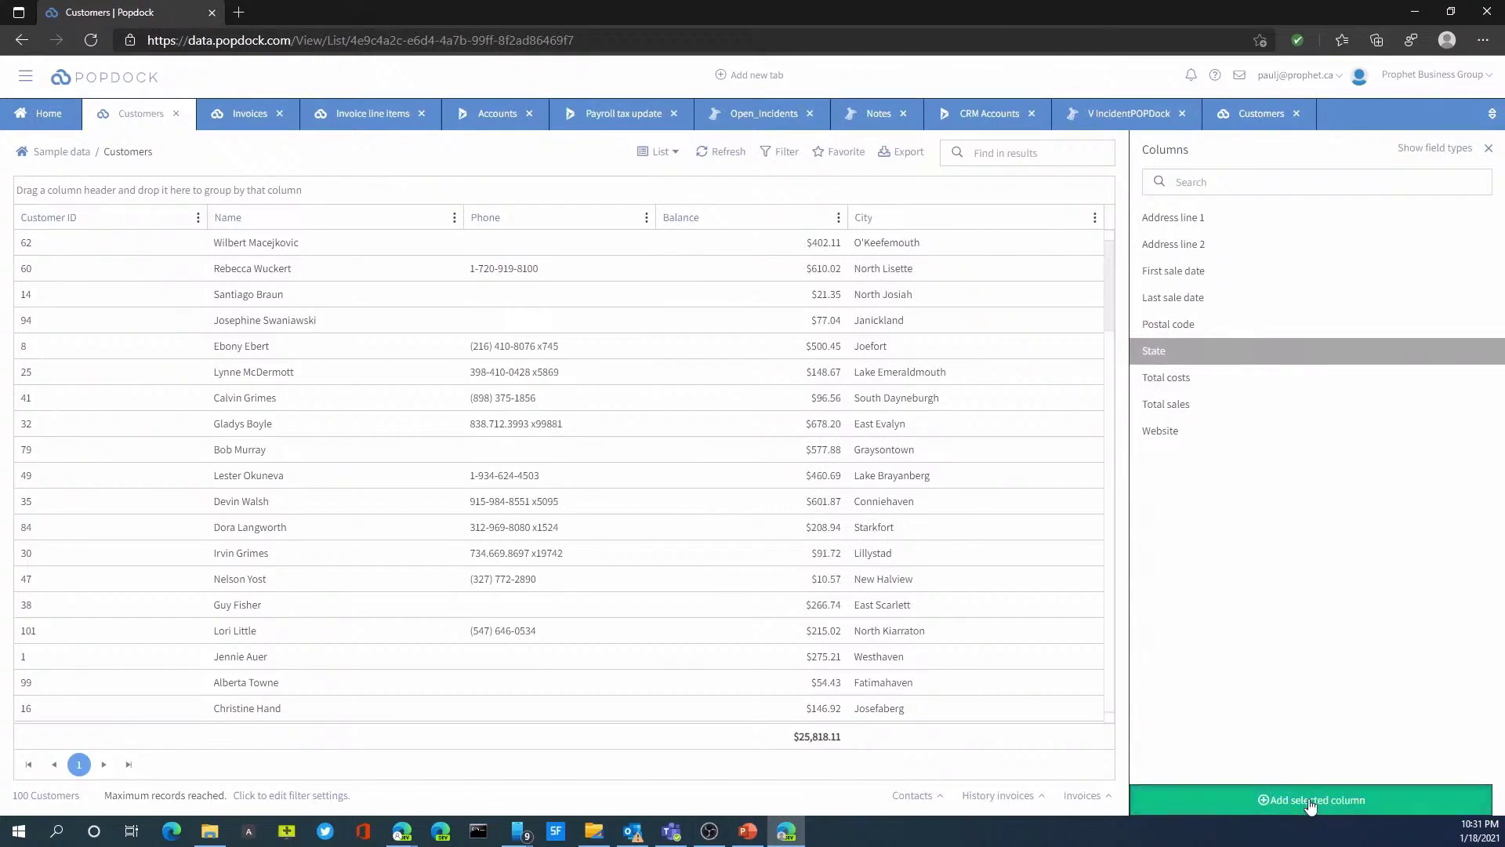
left_click(1311, 801)
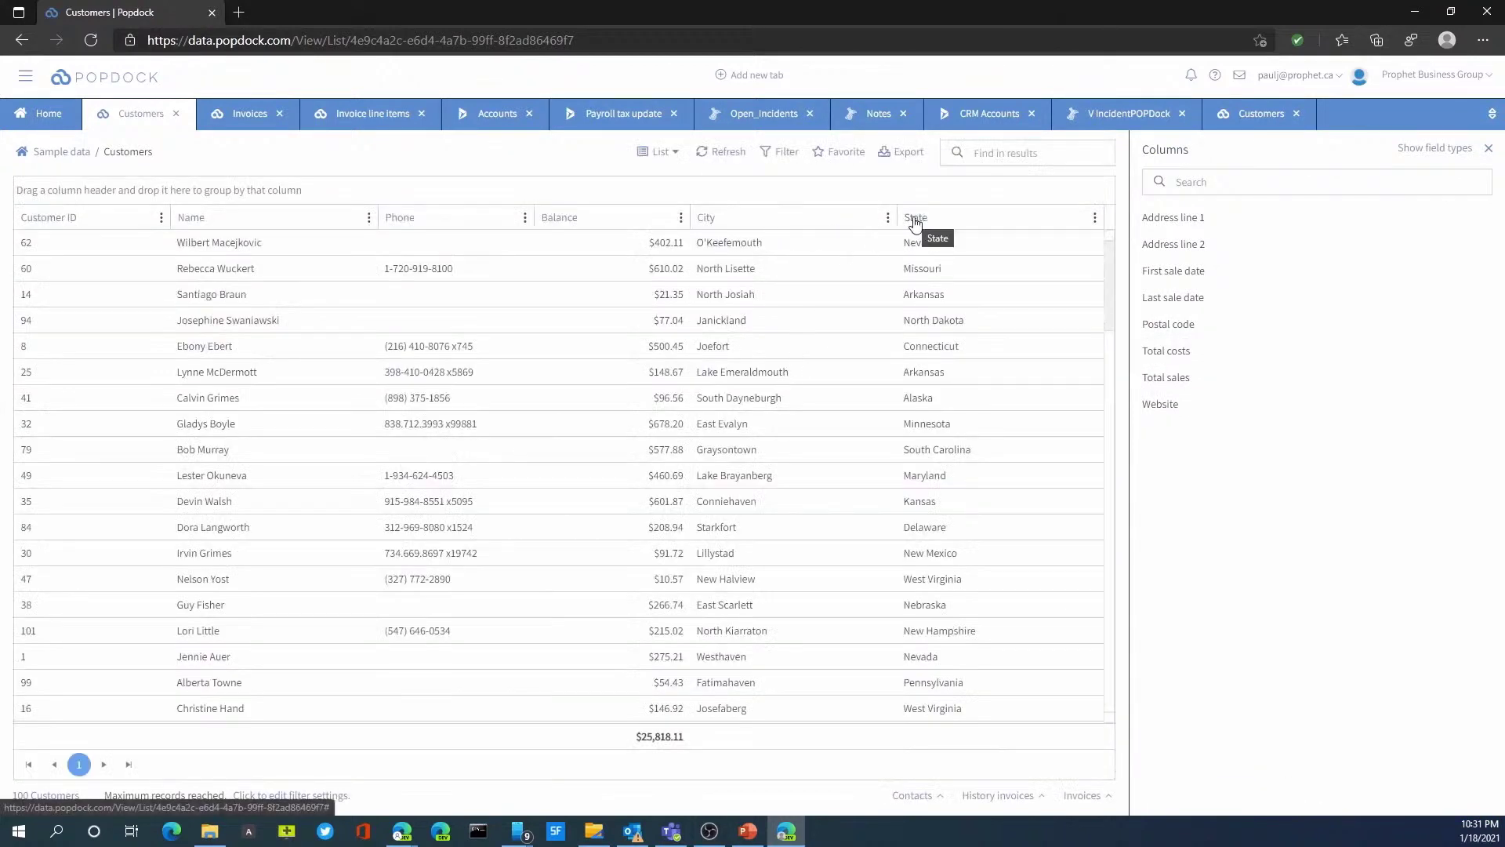
Group the Customers list by State, and expand the Alabama group to view its customers before collapsing it
left_click_drag(915, 223, 67, 193)
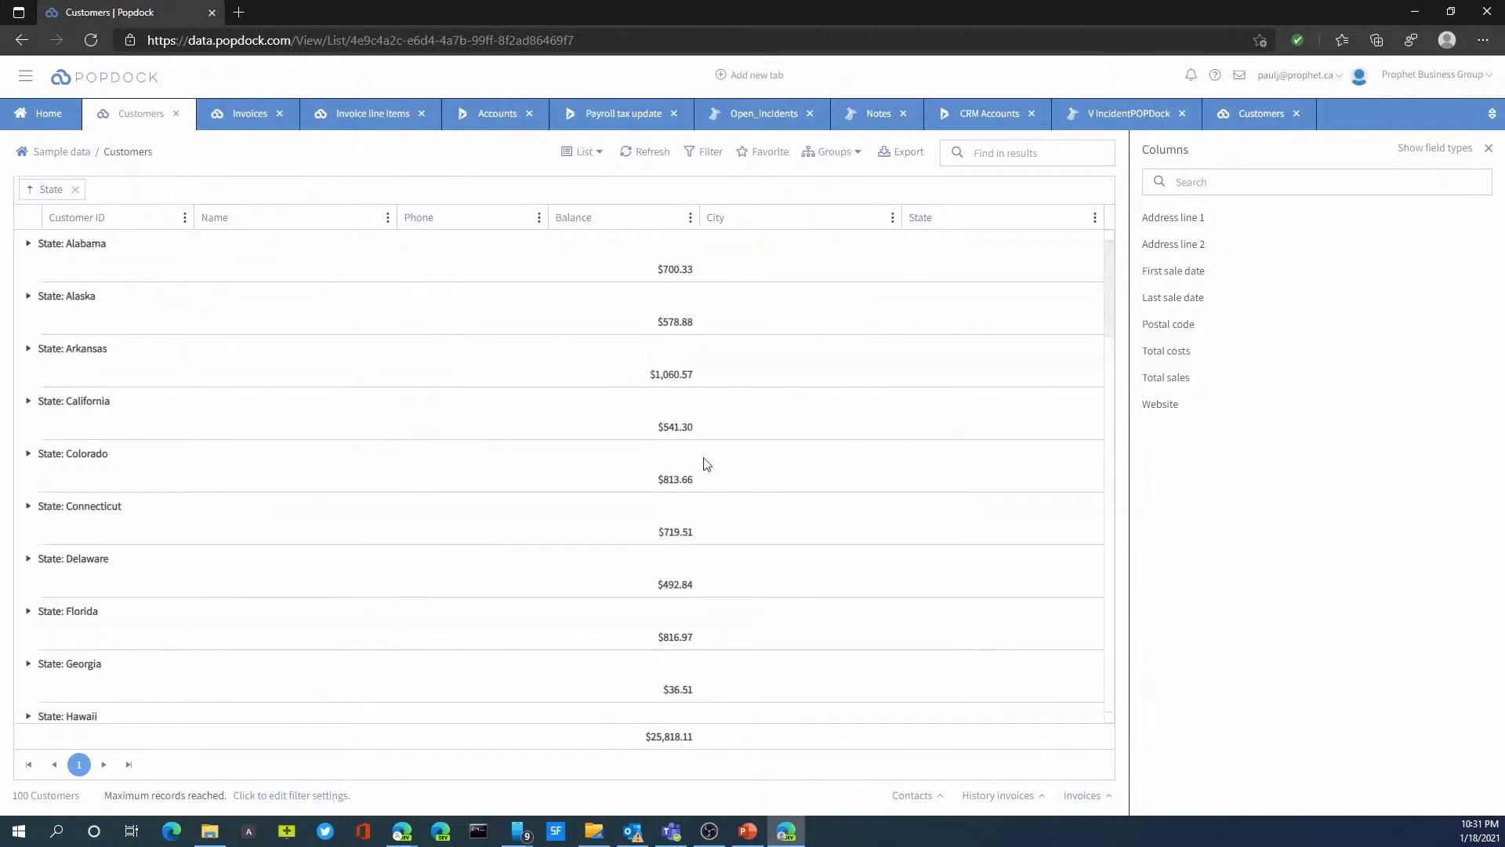
left_click(29, 244)
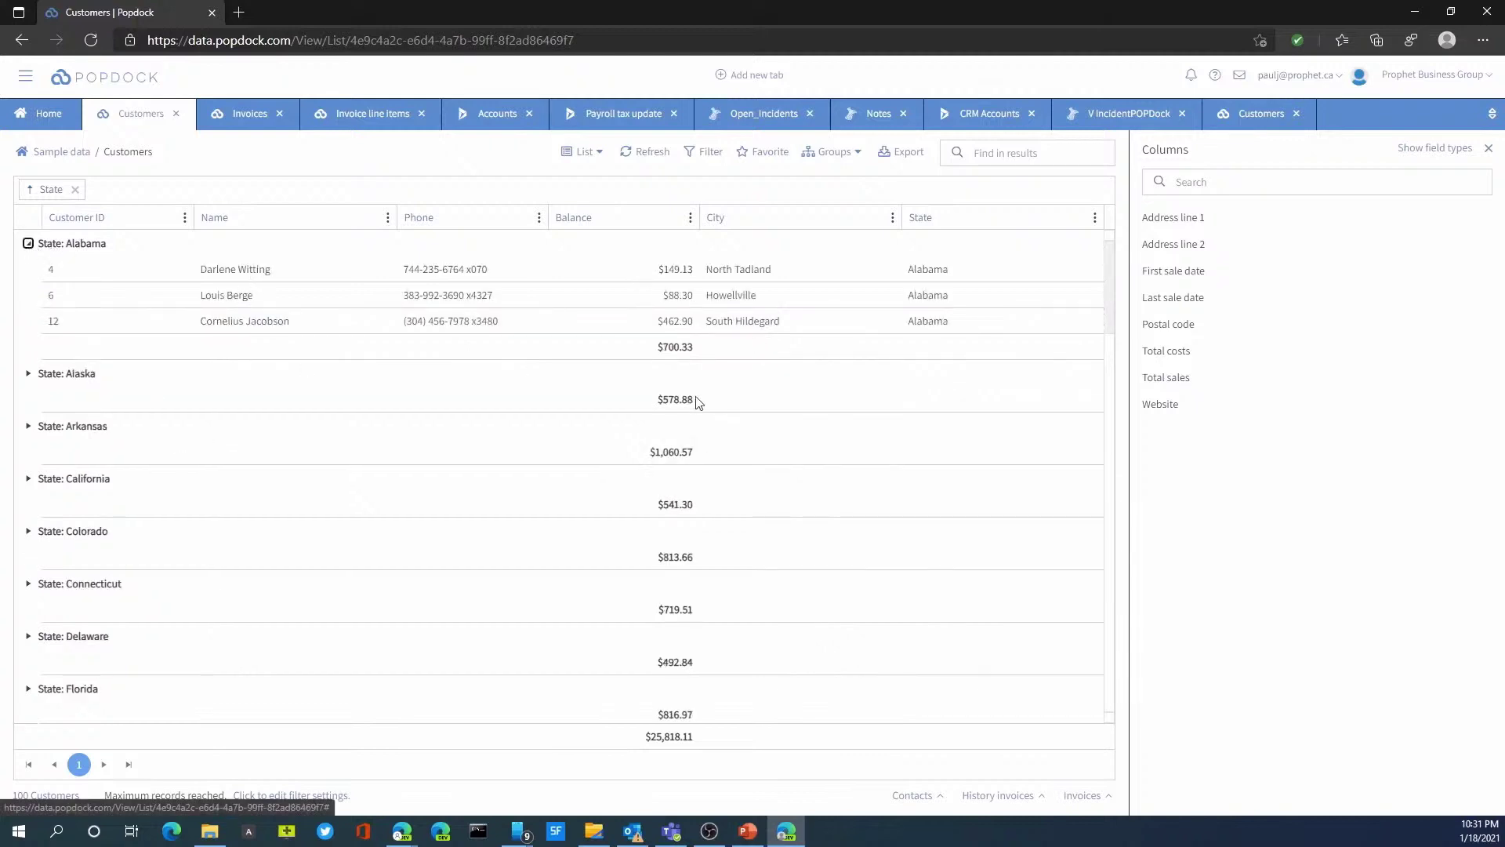
left_click(28, 244)
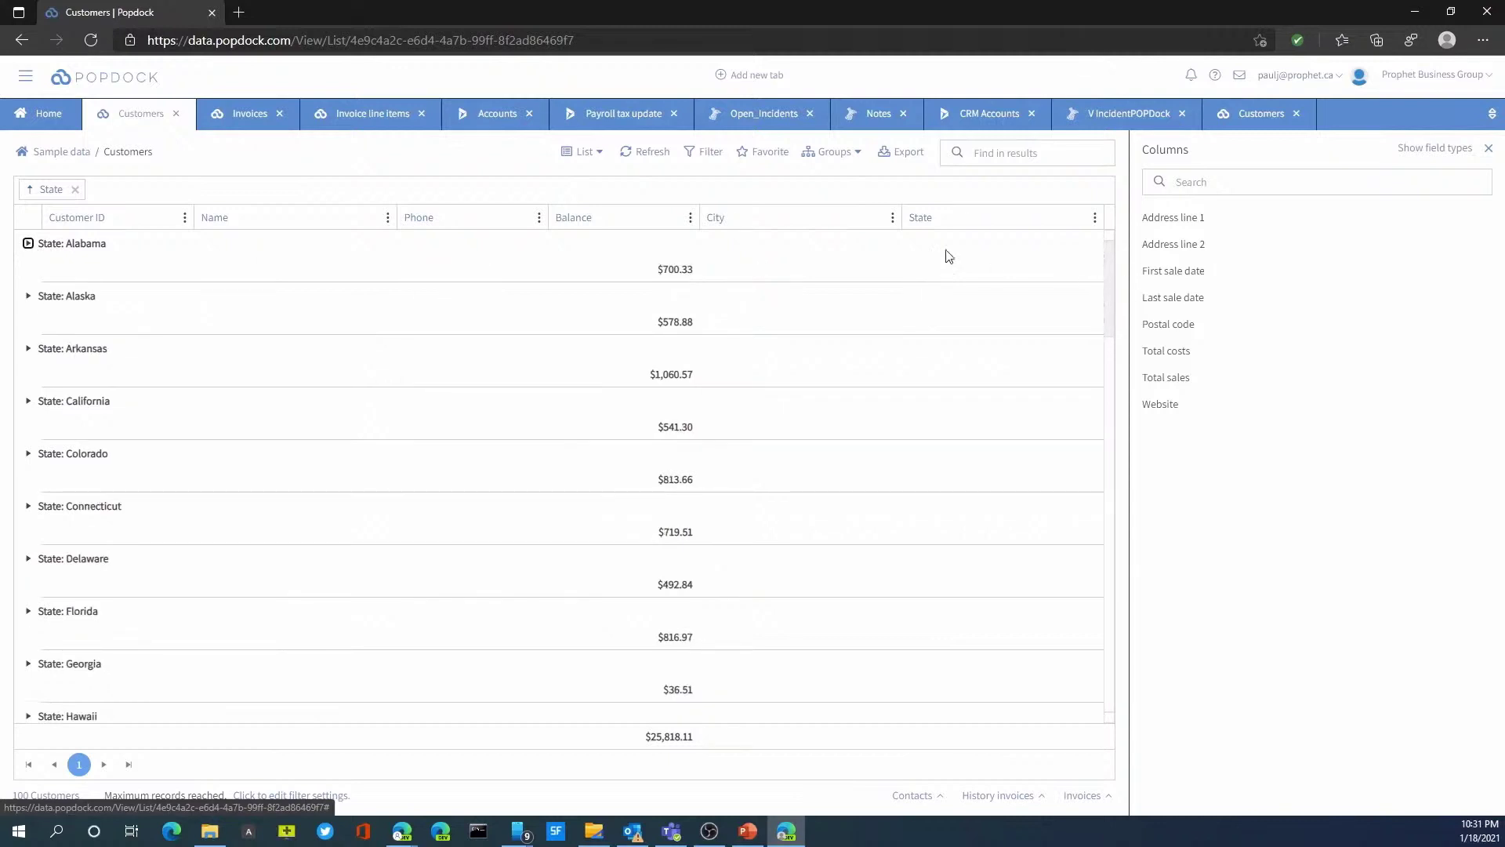
Expand the Alabama group in the Customers list and search the results for "How"
left_click(28, 244)
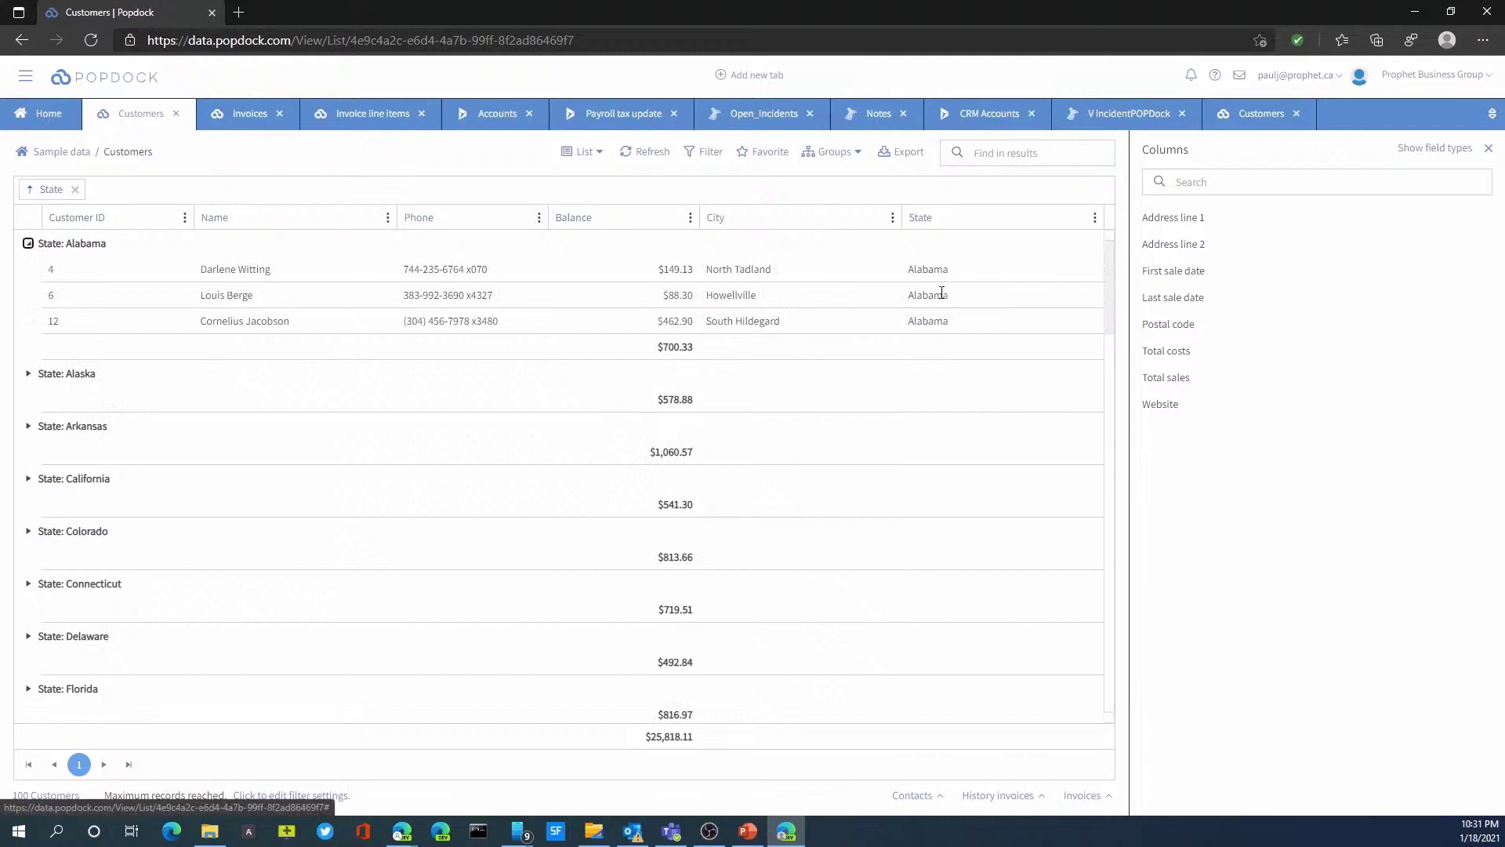
left_click(992, 154)
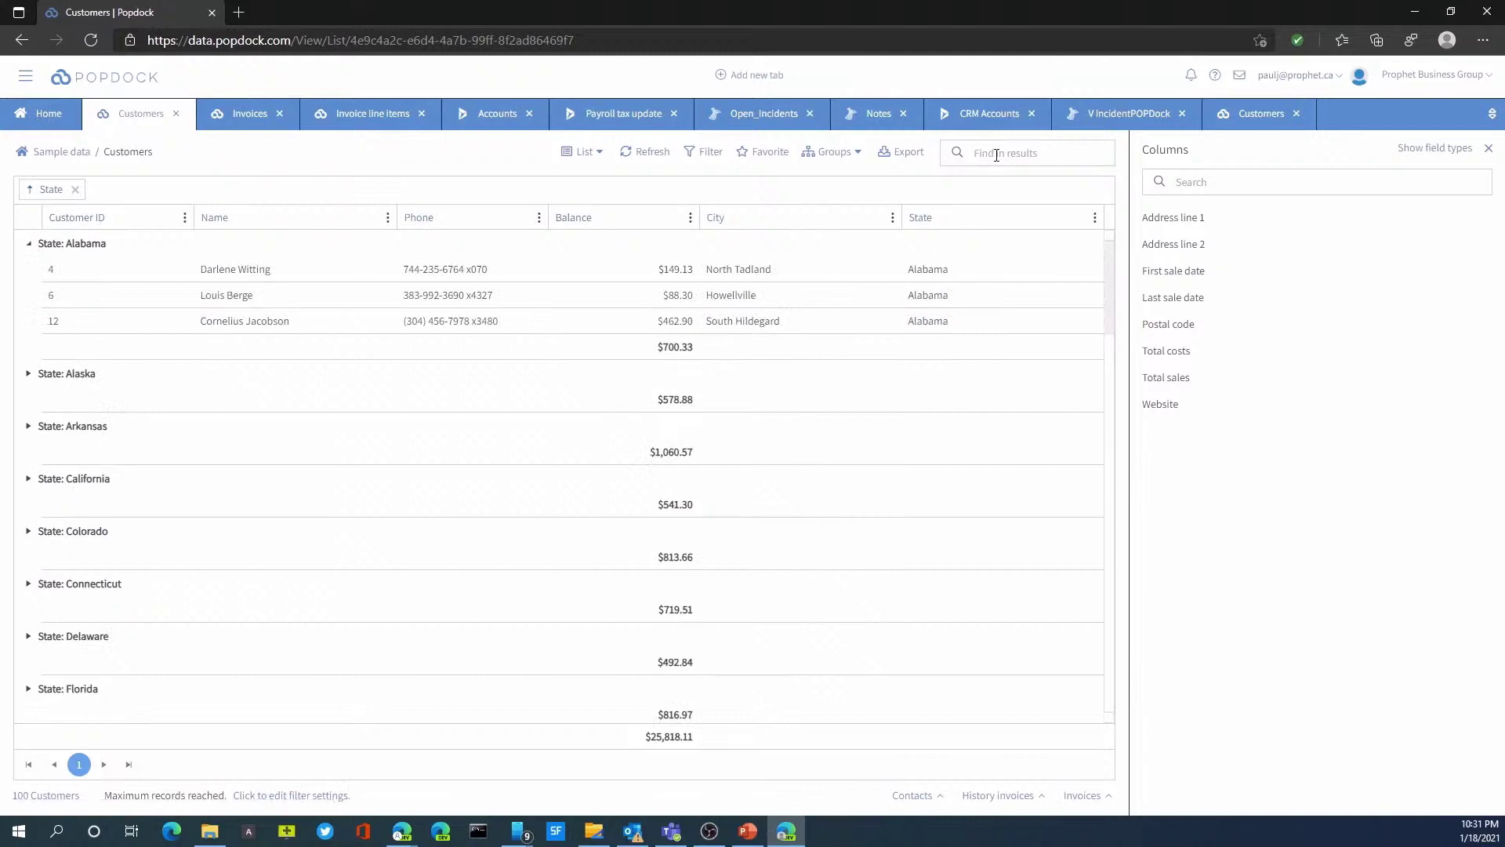
type("How")
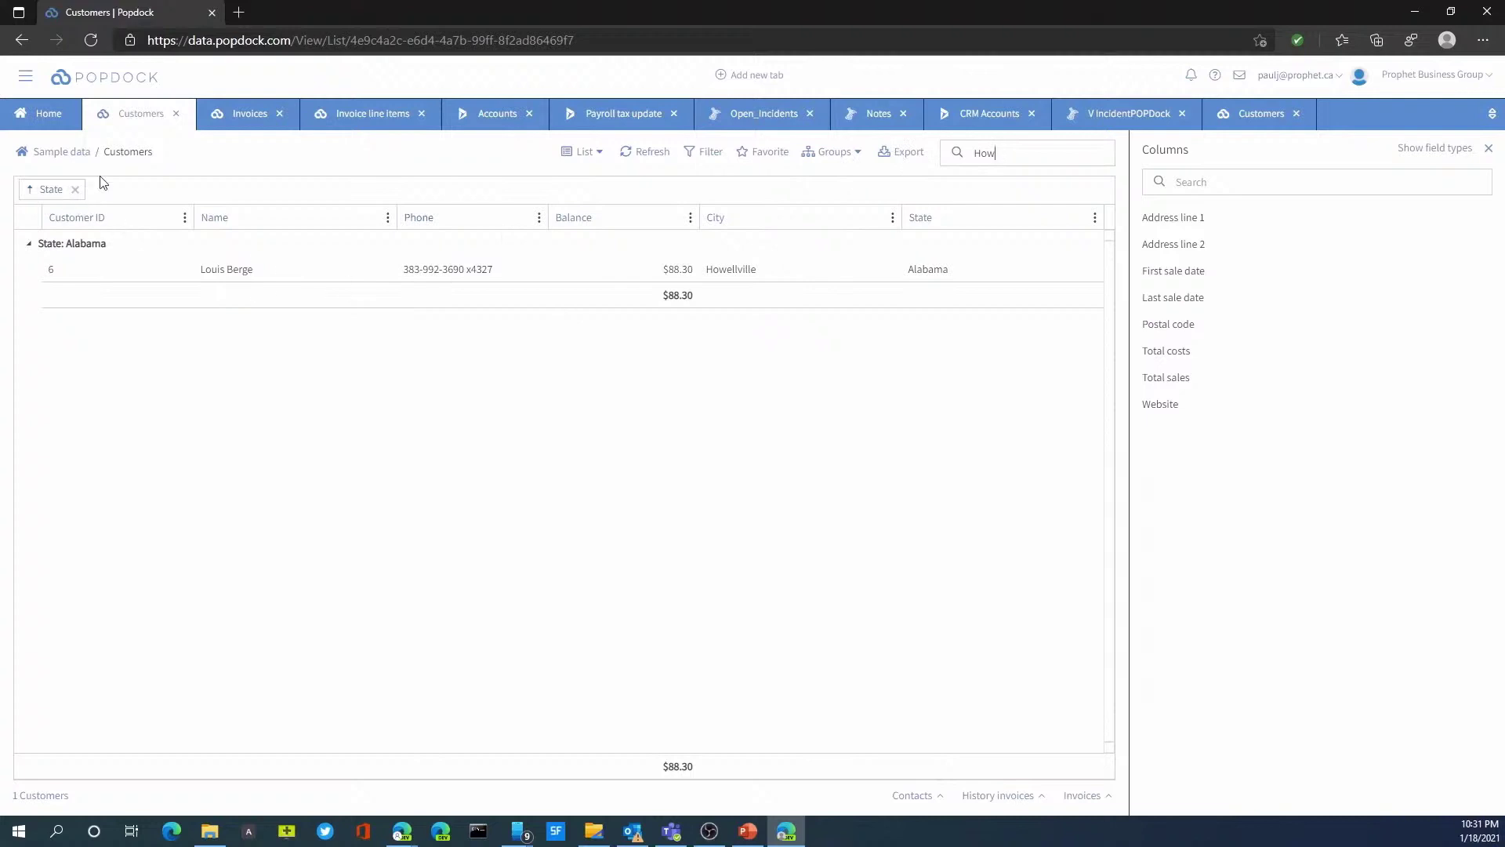
Open the Invoices list, hide its available columns, and show the invoice lines for the first listed invoice
left_click(229, 118)
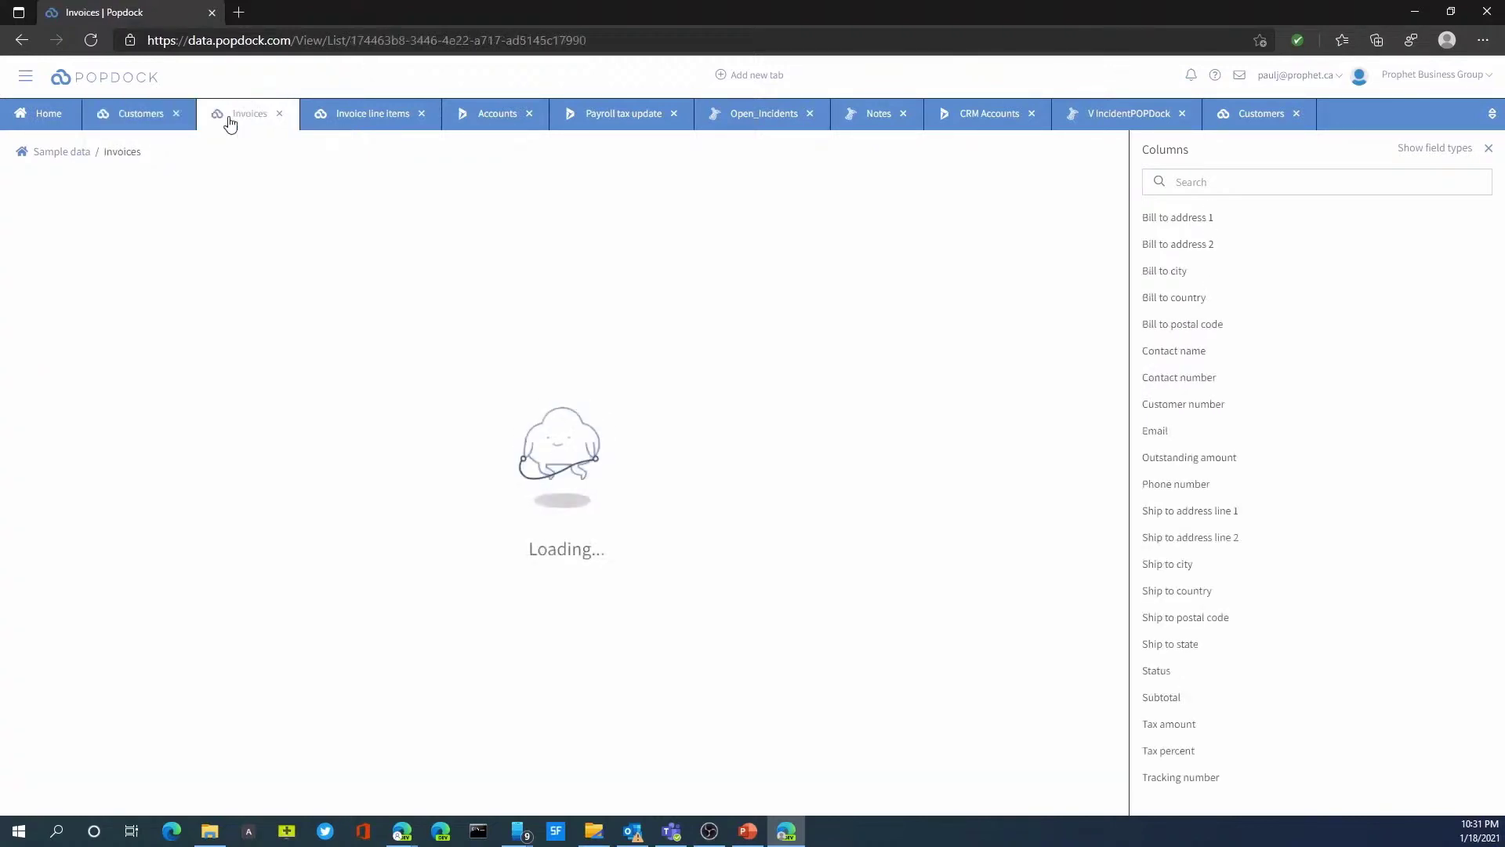
left_click(1489, 149)
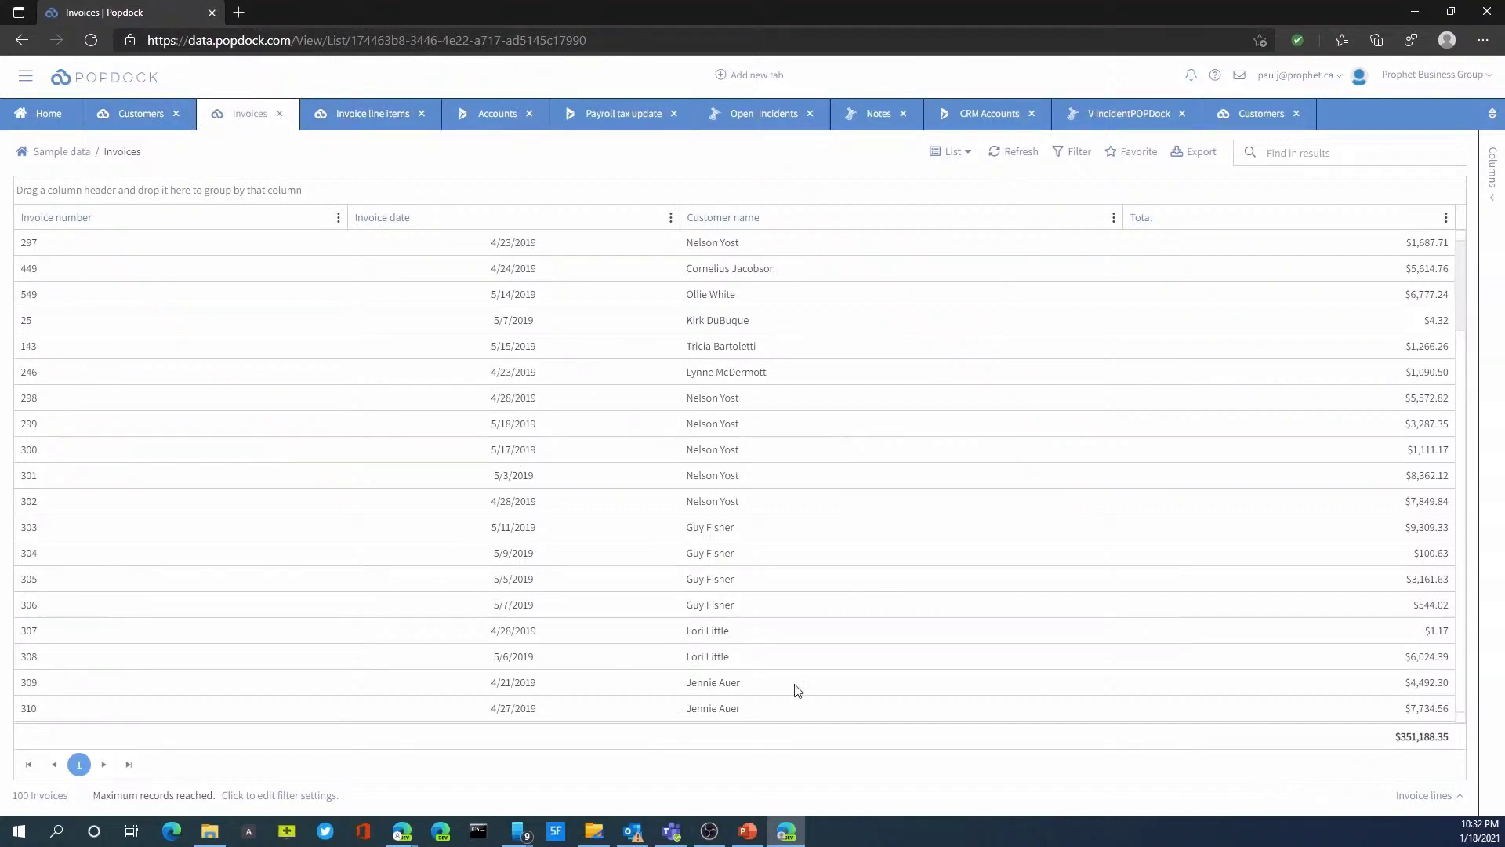
left_click(62, 249)
left_click(1429, 796)
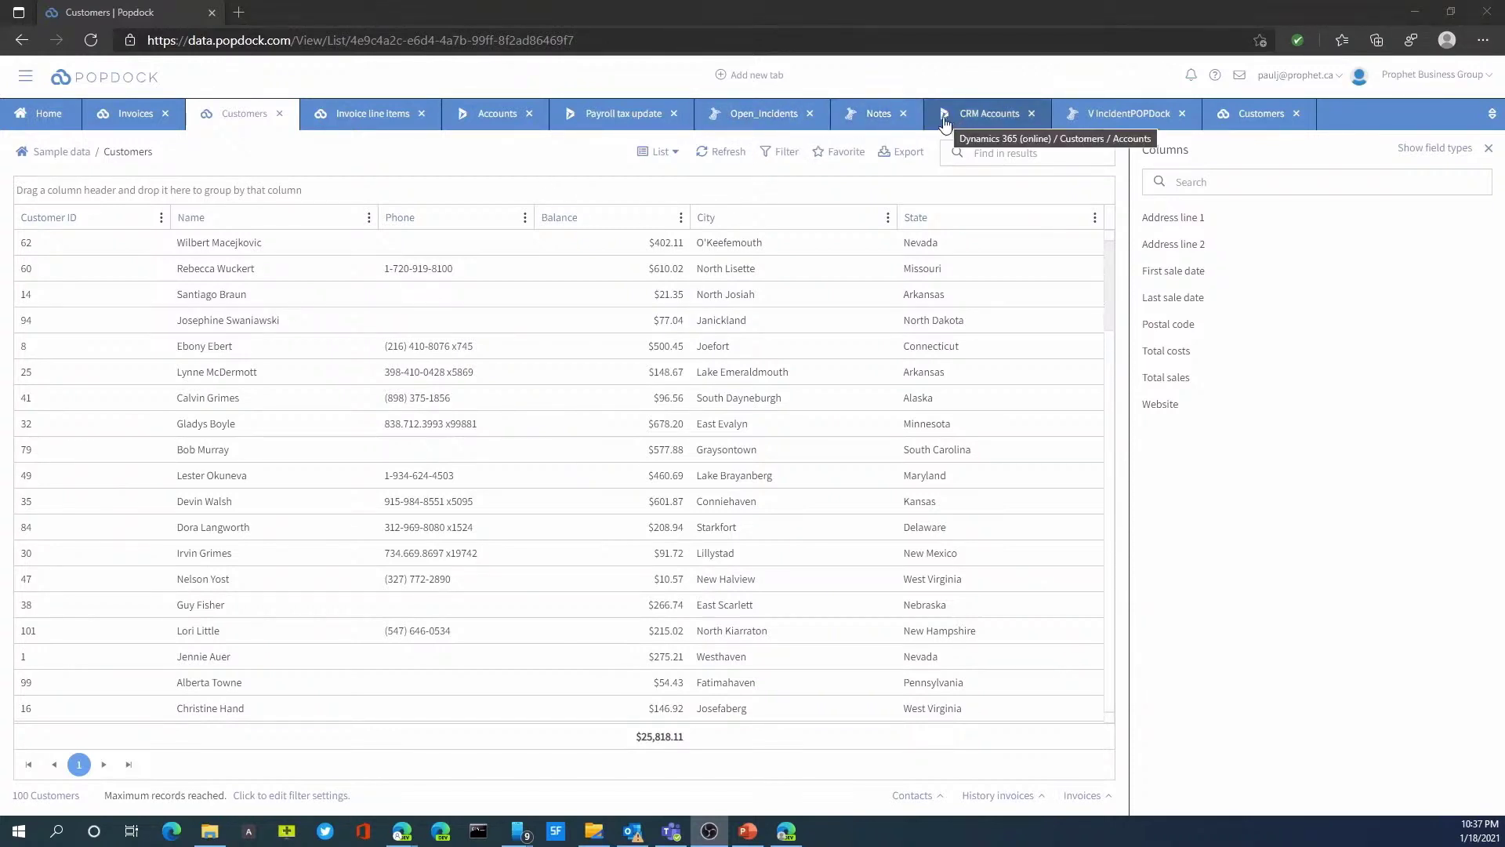
View the connectors available for adding a new tab by connector, and close without adding one
left_click(746, 76)
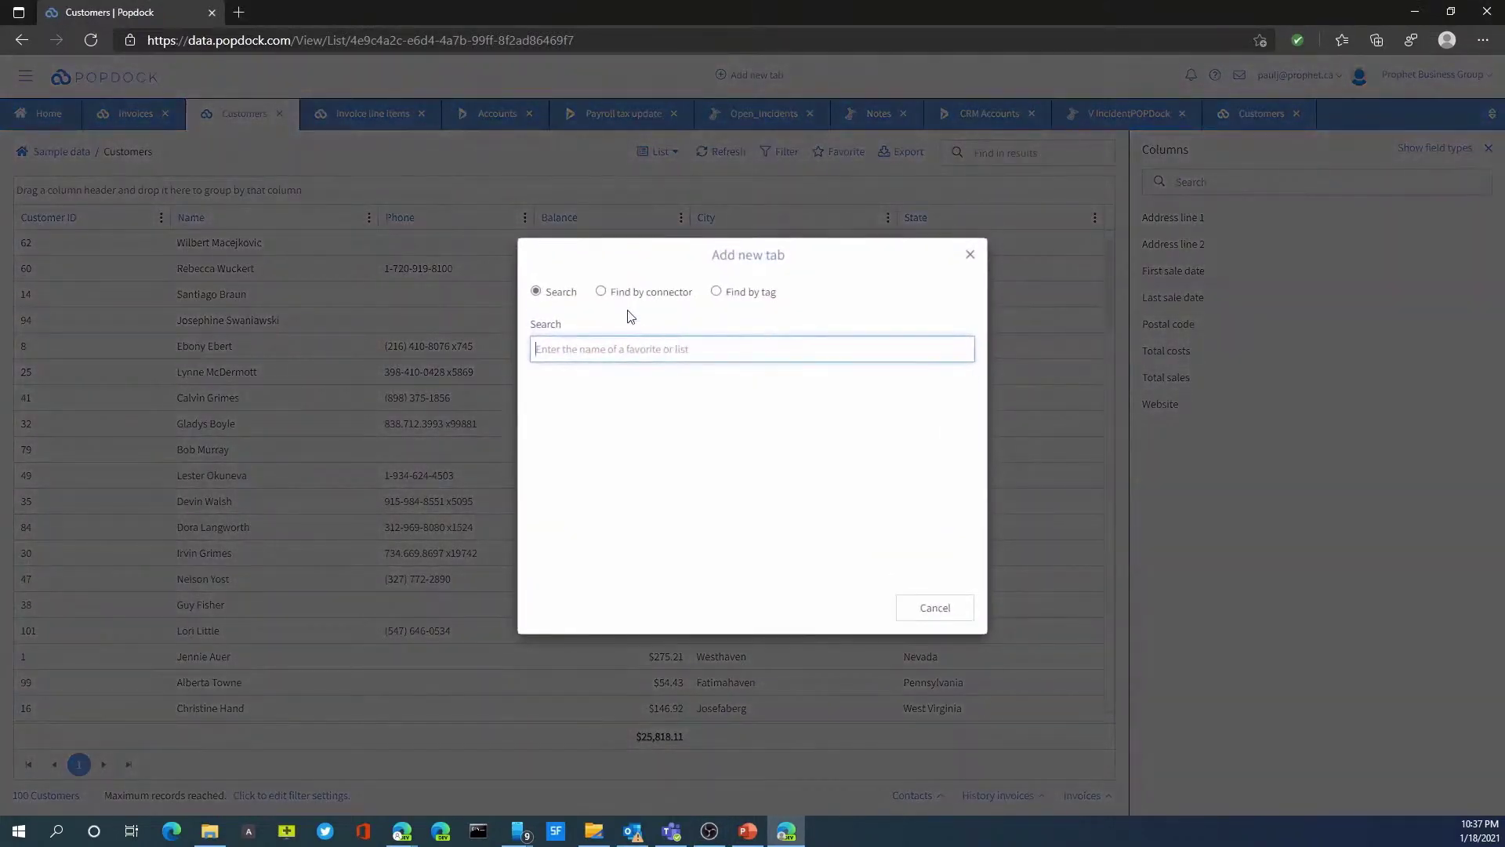
left_click(602, 293)
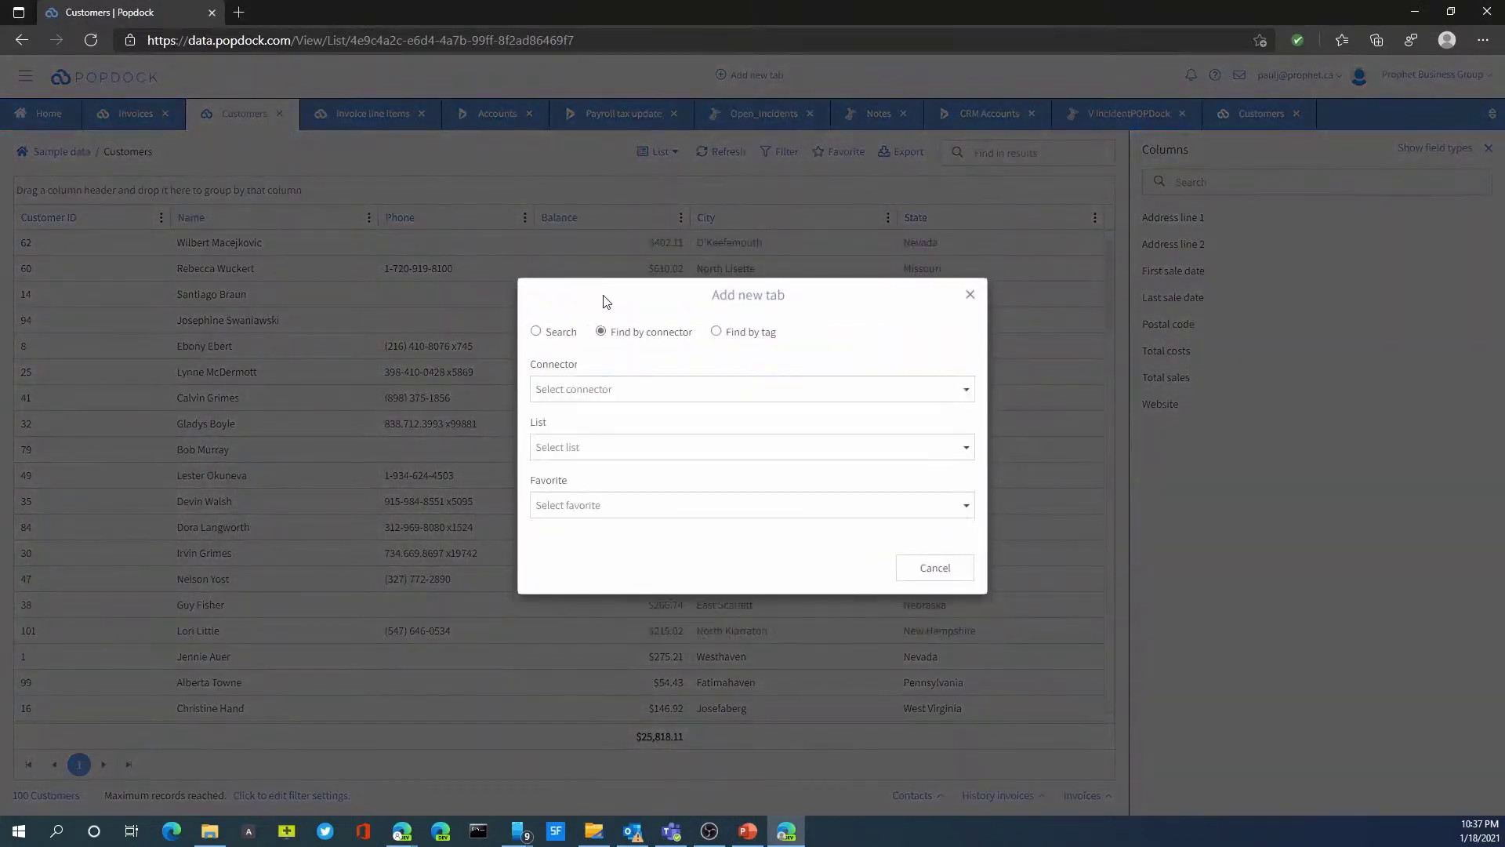
left_click(601, 398)
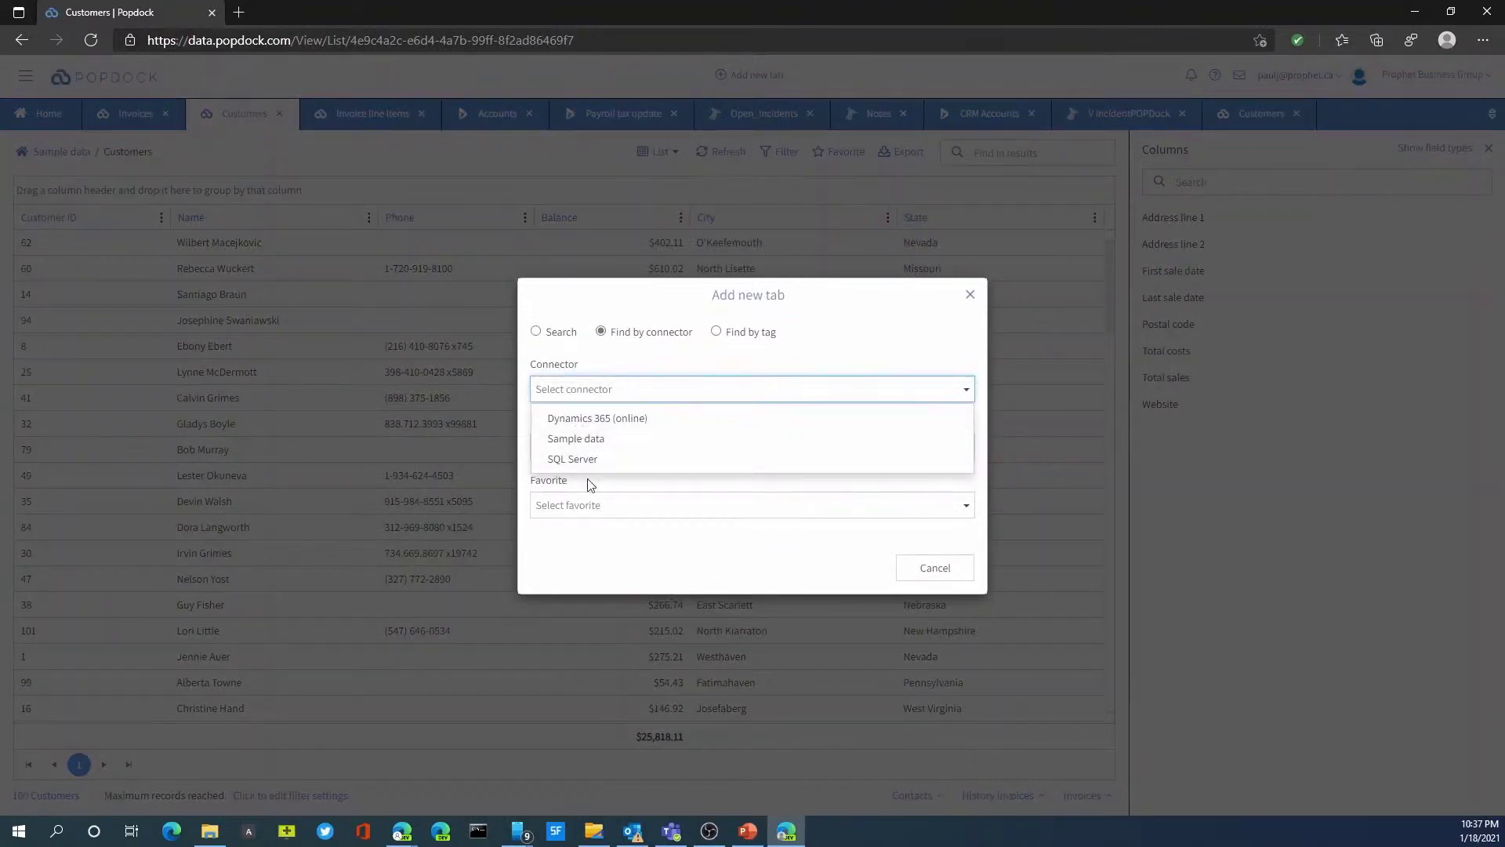
left_click(971, 295)
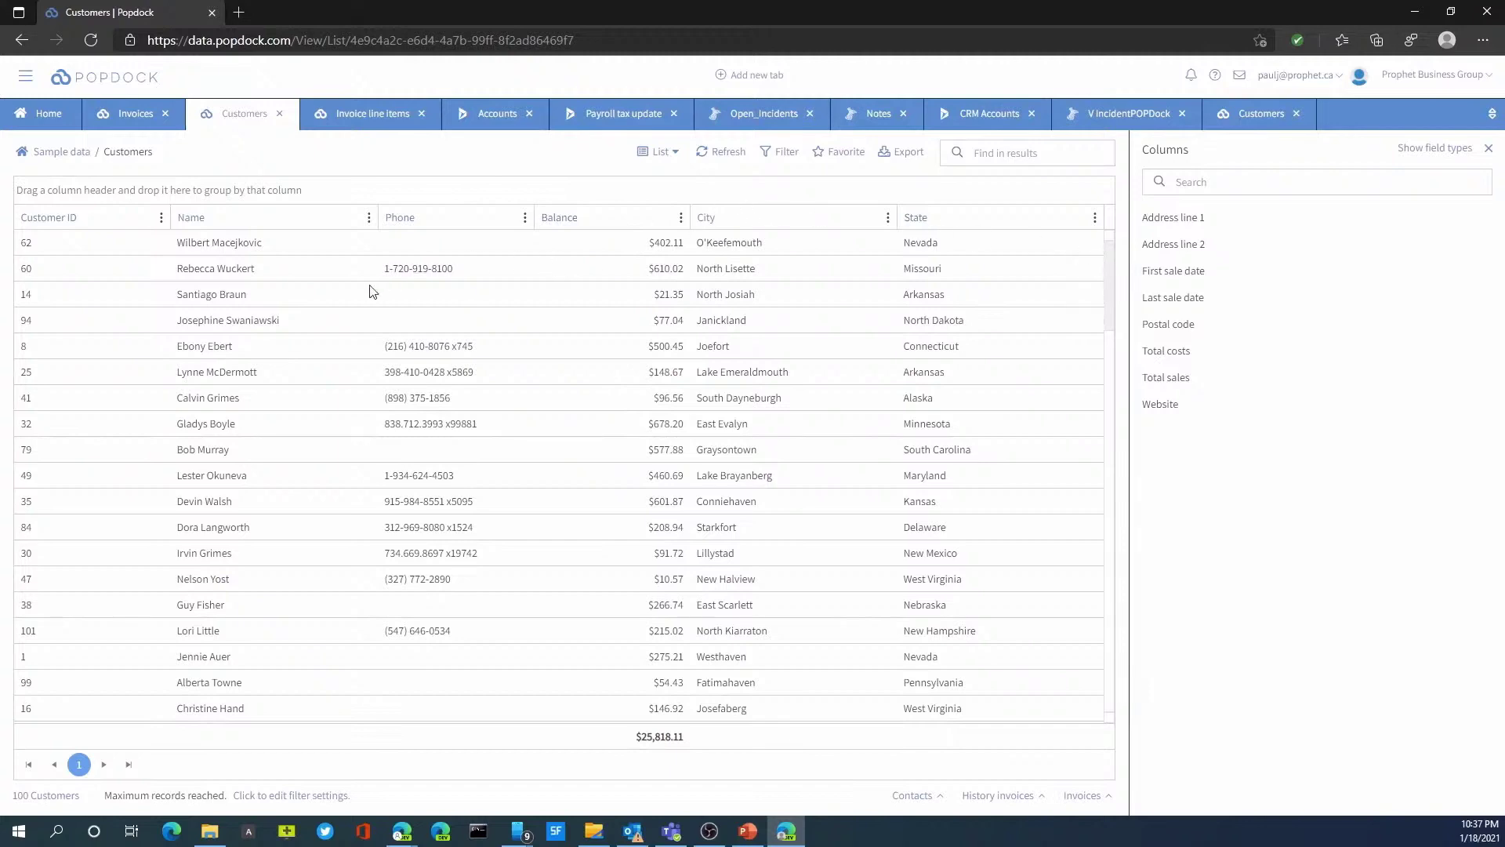
Start a Customer ID filter on the Customers list to view its comparison operators, and cancel without saving
left_click(775, 156)
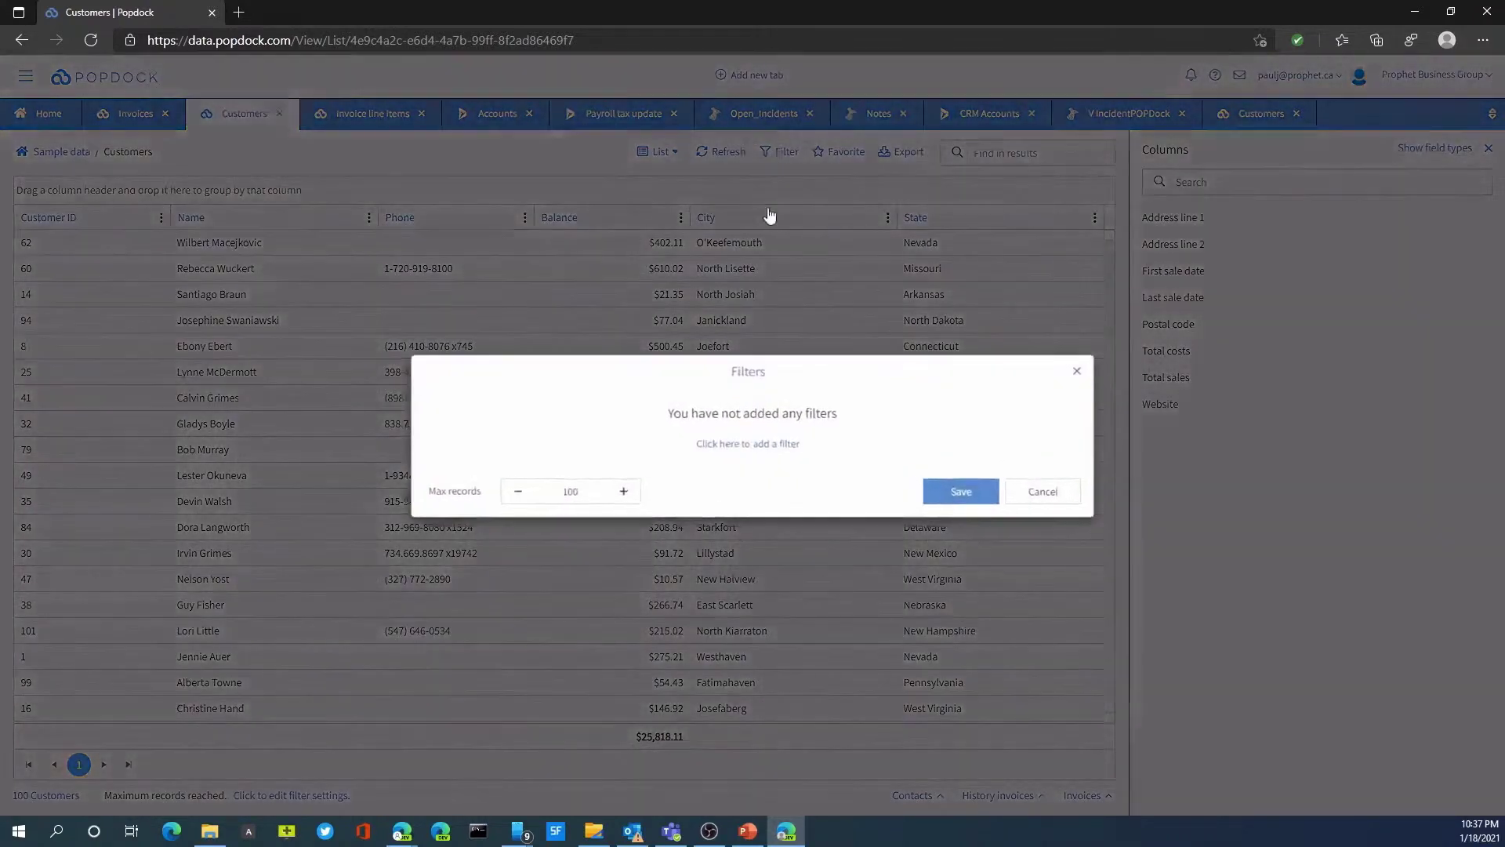
left_click(717, 446)
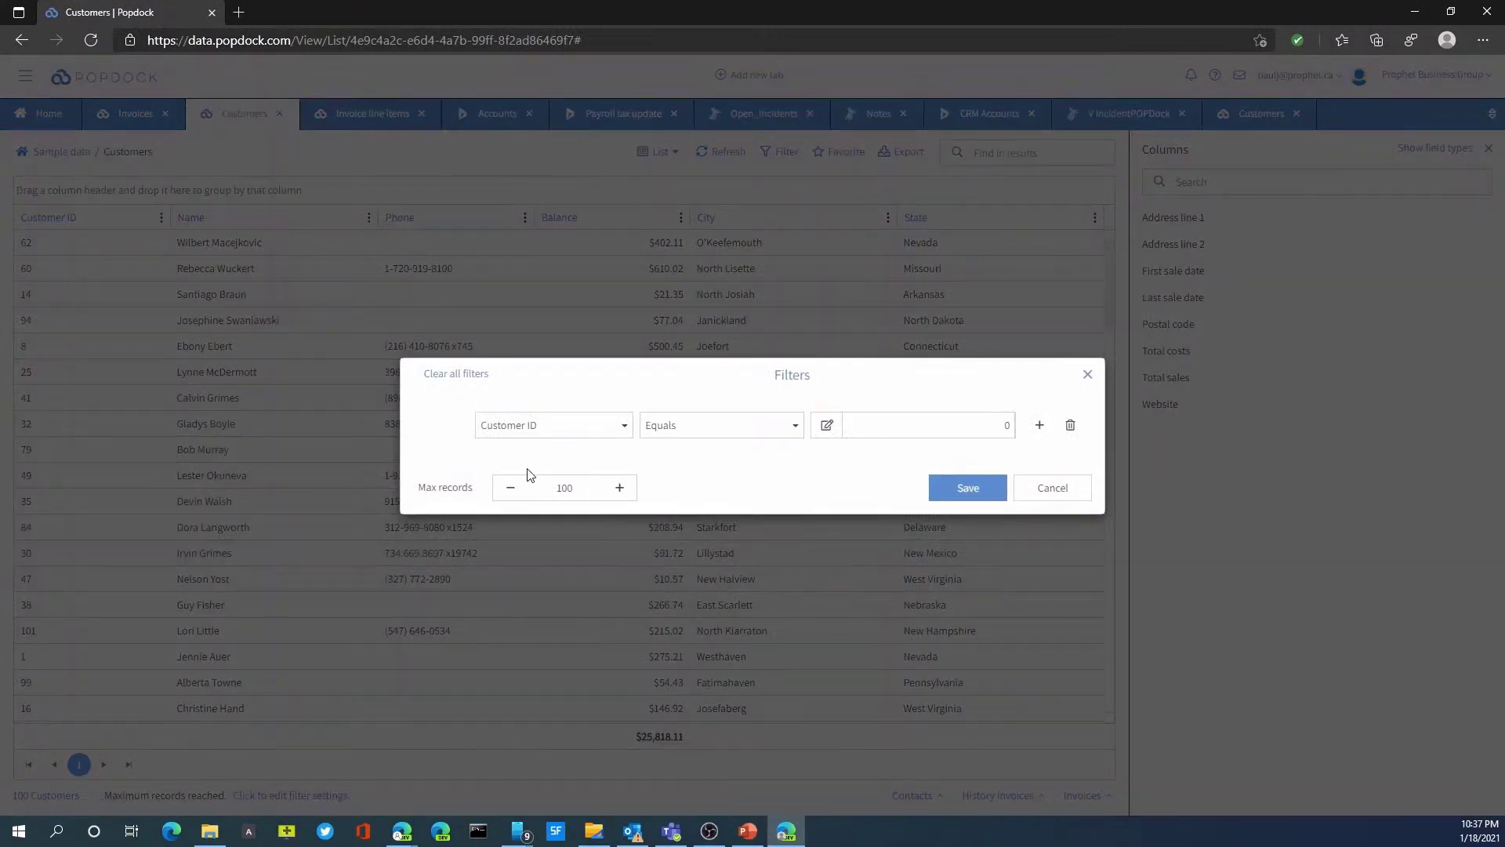
left_click(746, 430)
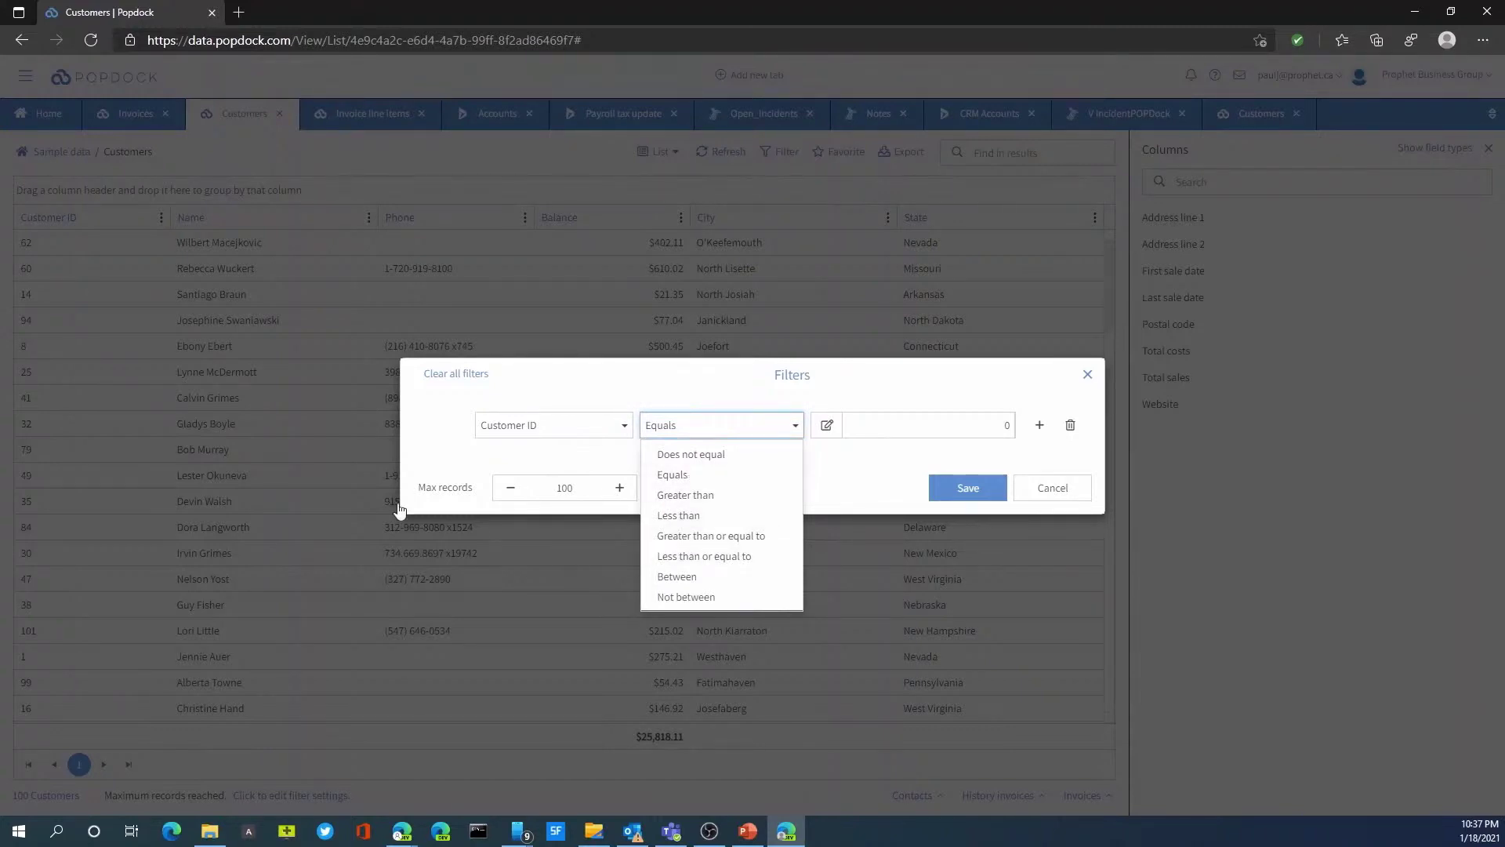
left_click(547, 386)
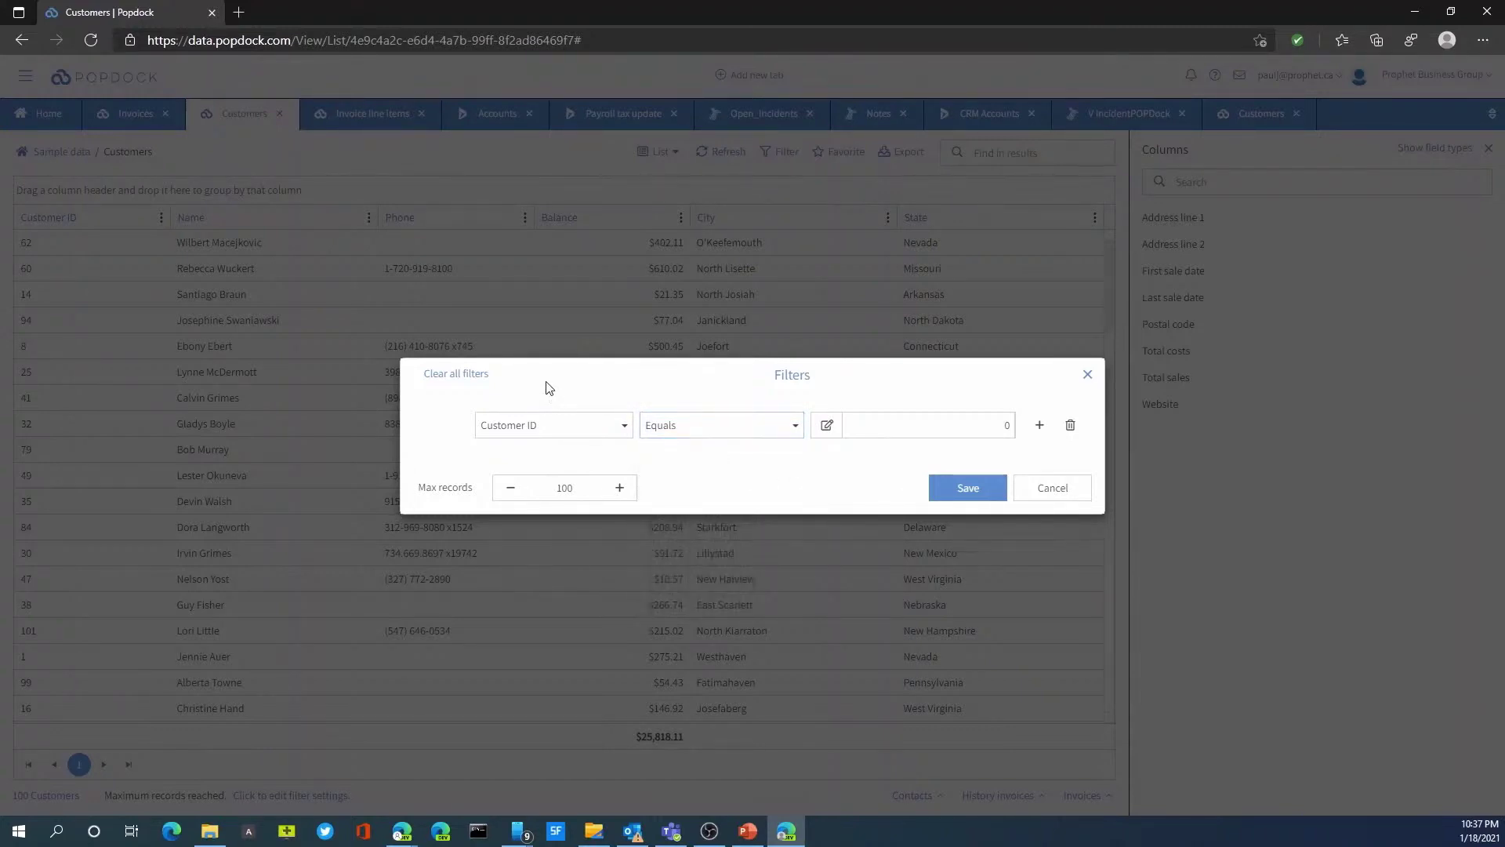
left_click(1053, 490)
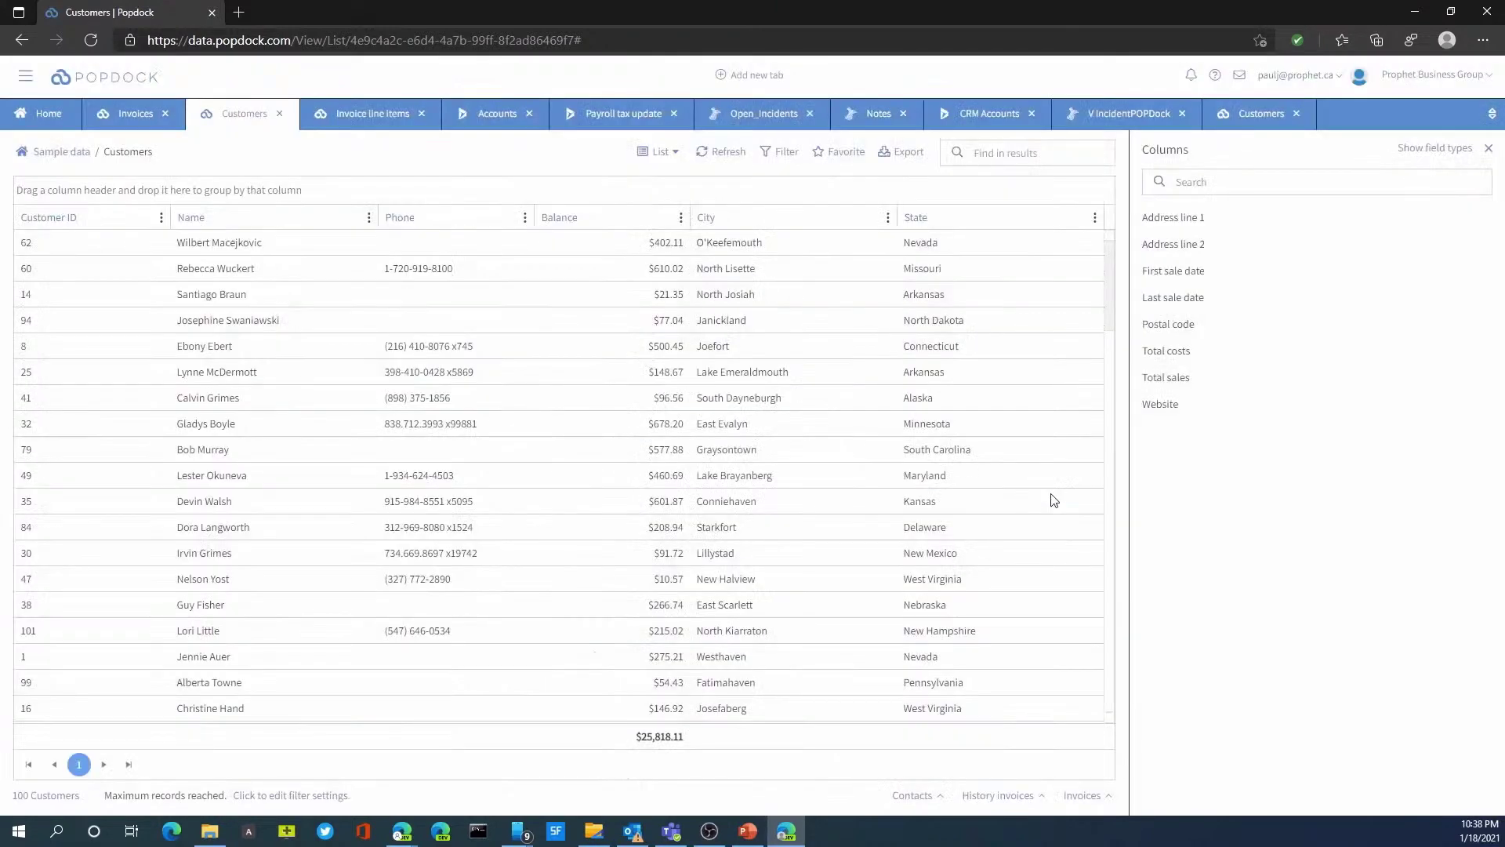